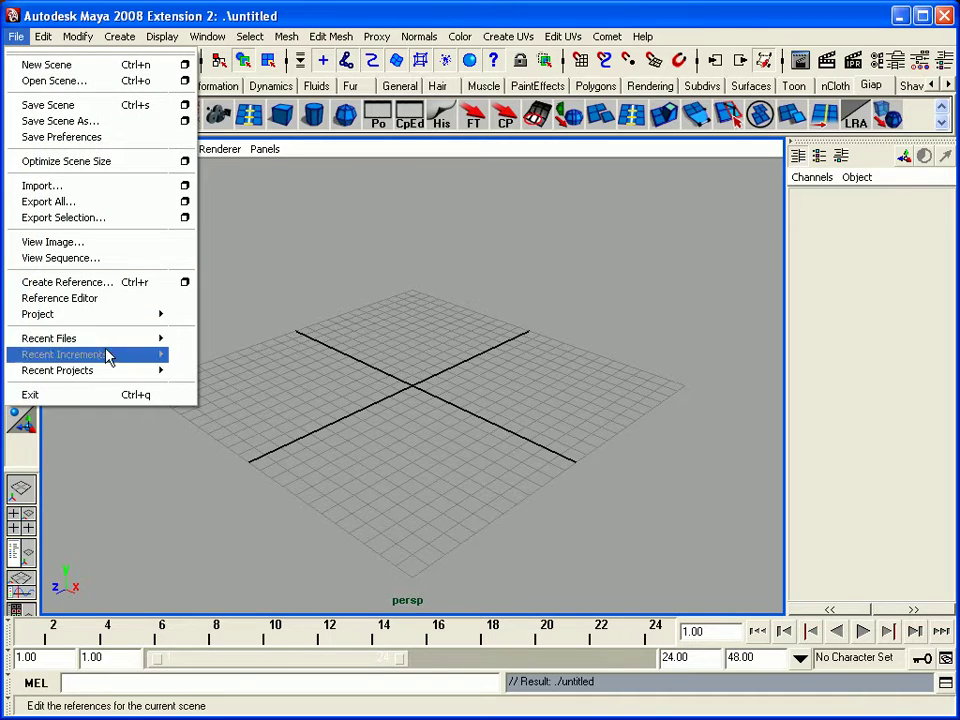
{"action": "mouse_move", "coordinate": [121, 320]}
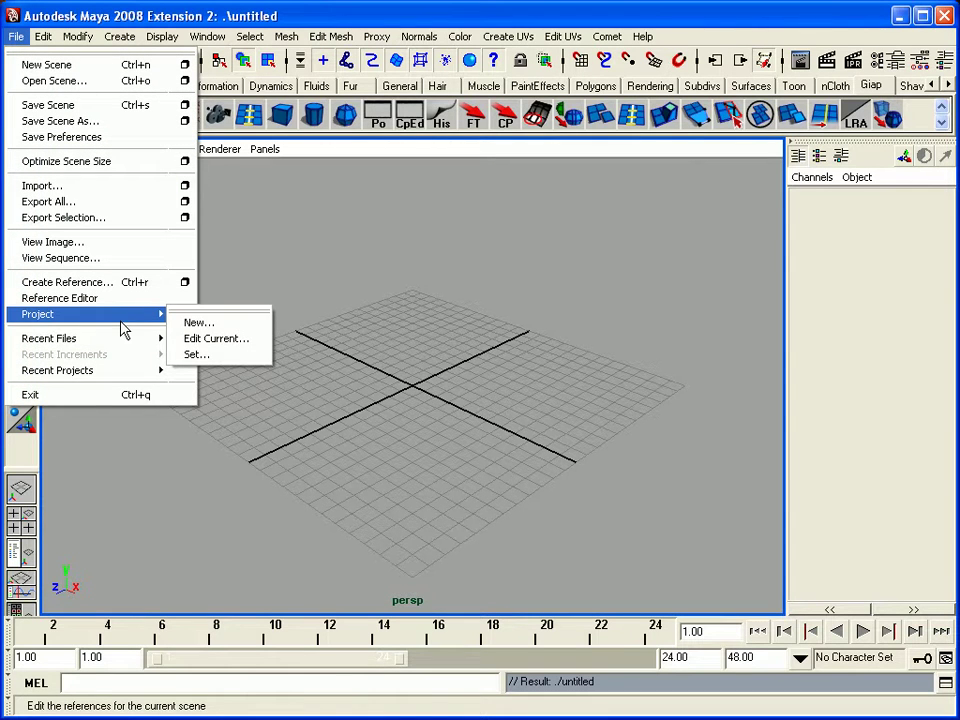
{"action": "left_click", "coordinate": [365, 505]}
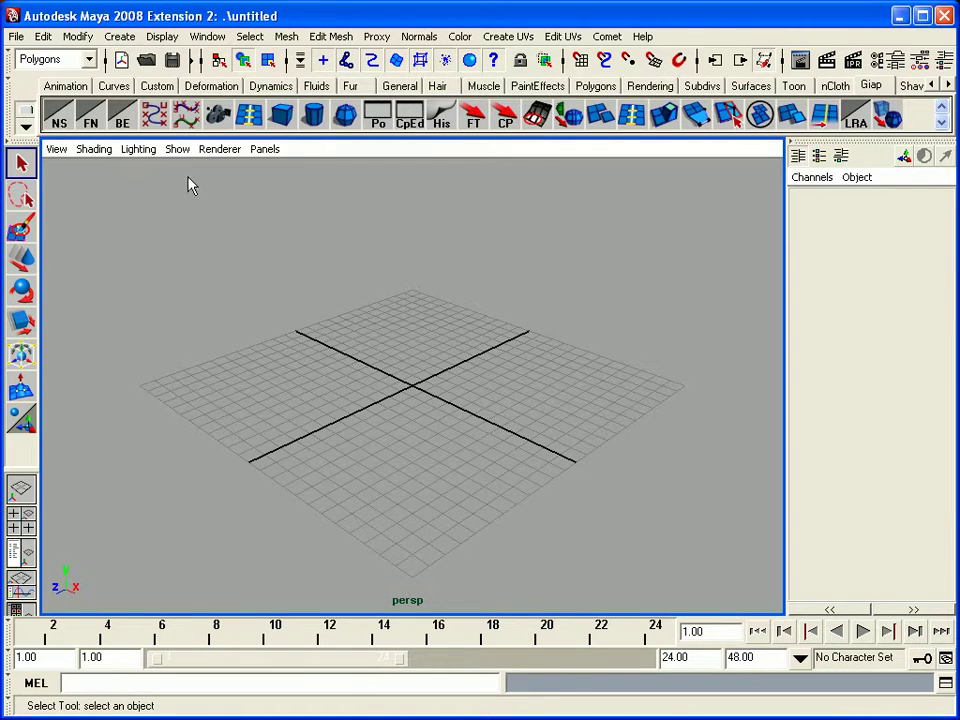
Step: Browse the tools on the Animation, Curves, Custom, Dynamics, Fluids and Fur shelves, ending on Animation
{"action": "left_click", "coordinate": [78, 88]}
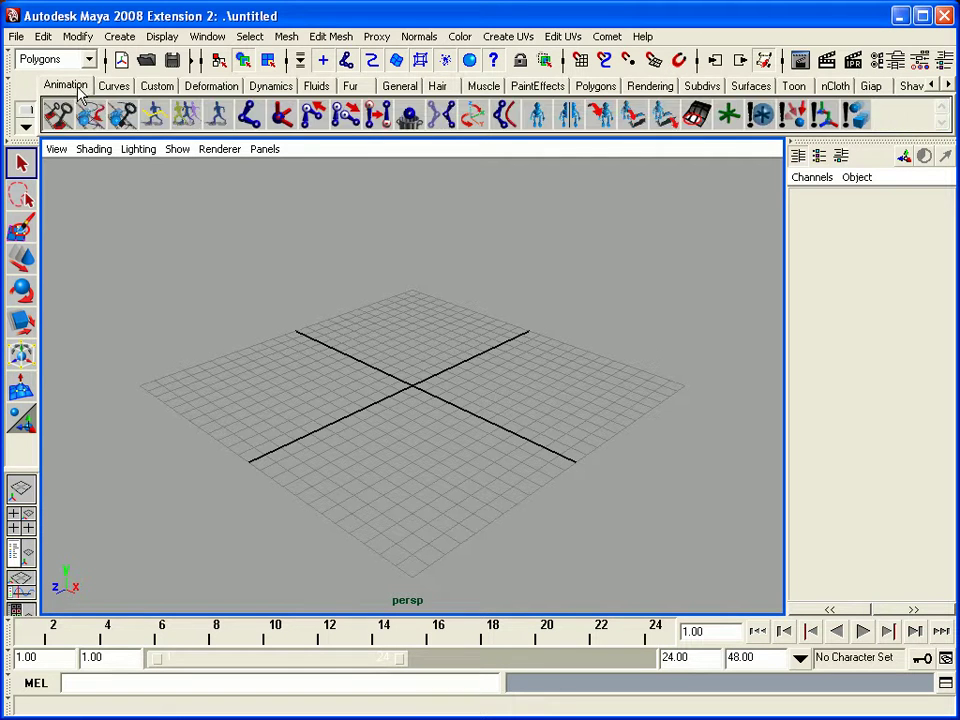
{"action": "left_click", "coordinate": [114, 86]}
{"action": "left_click", "coordinate": [157, 86]}
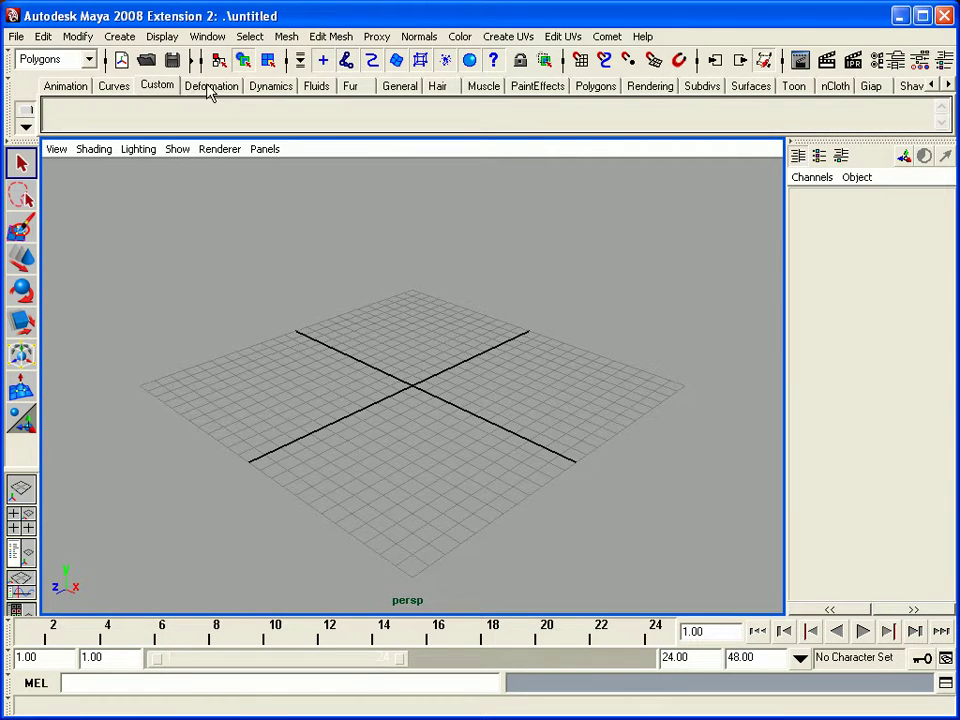
{"action": "left_click", "coordinate": [78, 88]}
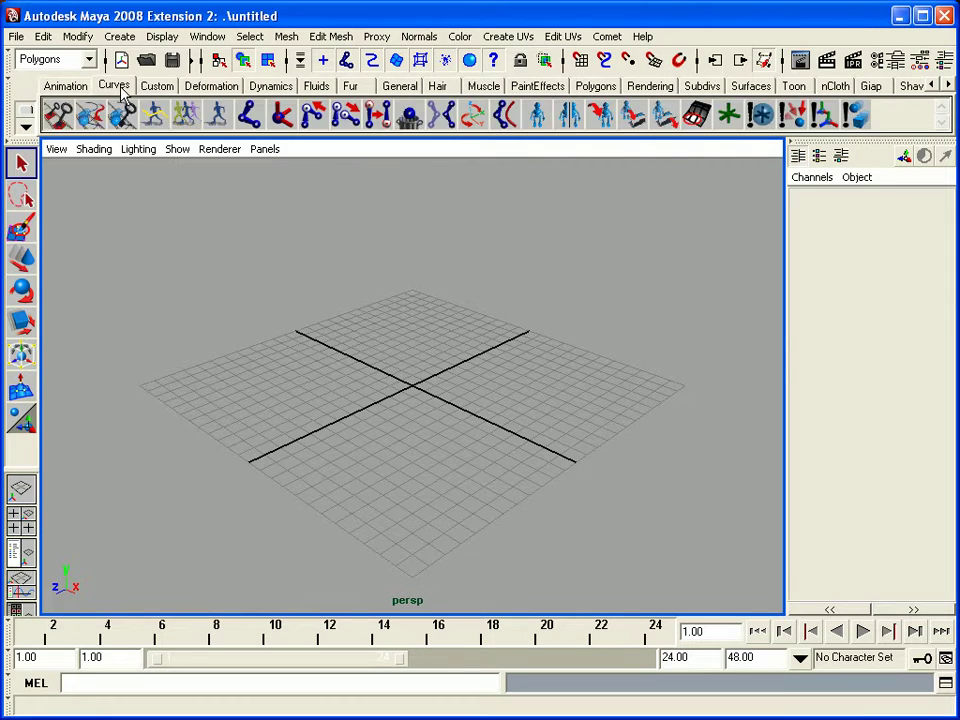
{"action": "left_click", "coordinate": [118, 88]}
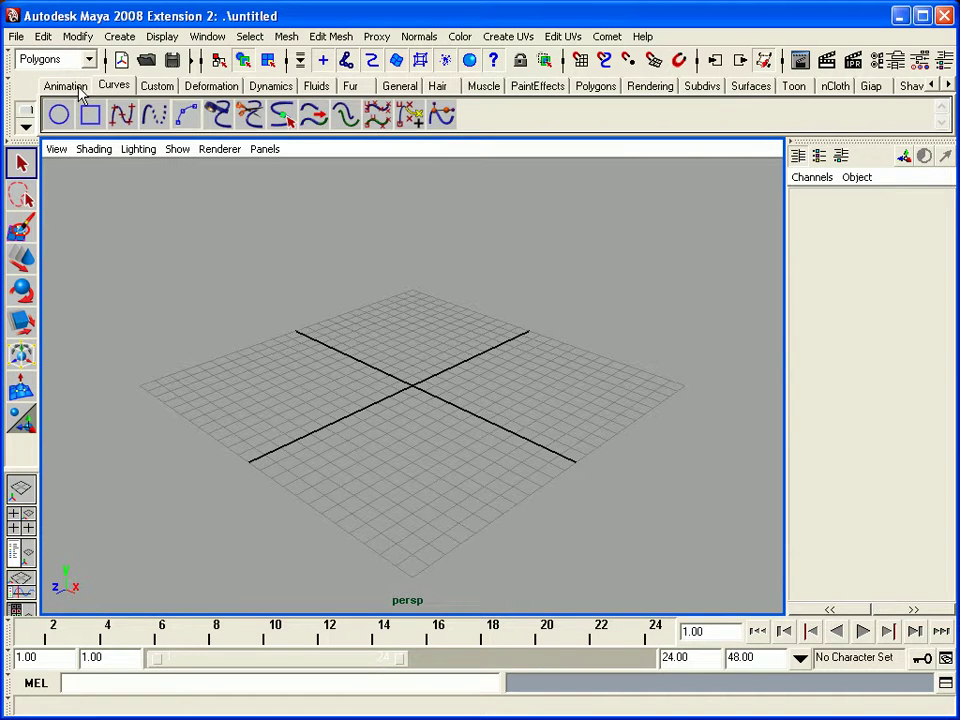
{"action": "left_click", "coordinate": [284, 87]}
{"action": "left_click", "coordinate": [320, 87]}
{"action": "left_click", "coordinate": [350, 87]}
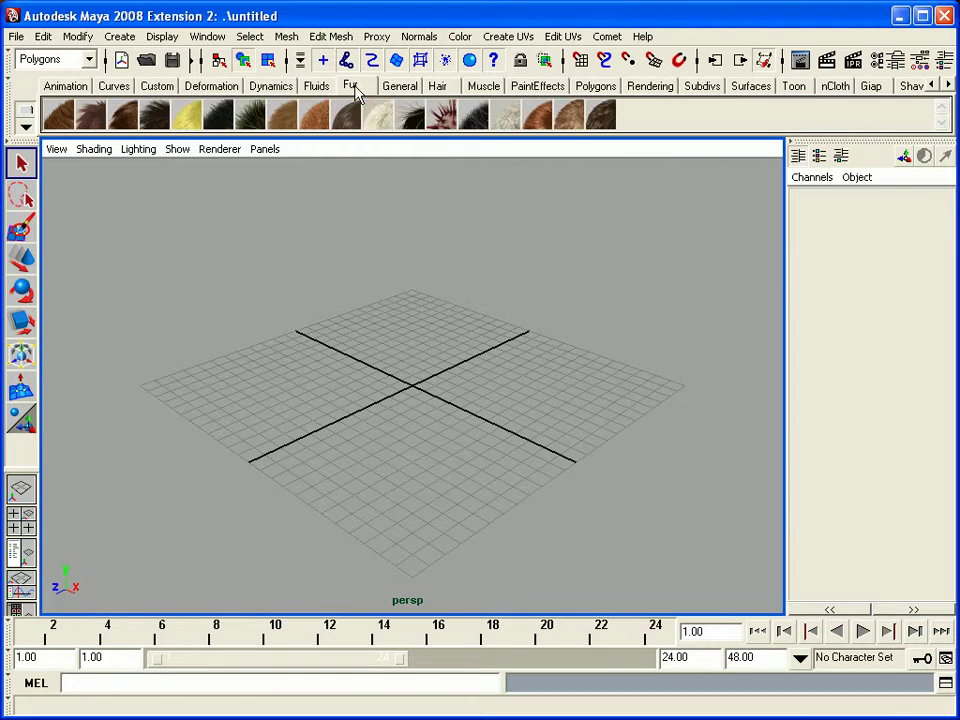
{"action": "left_click", "coordinate": [66, 86]}
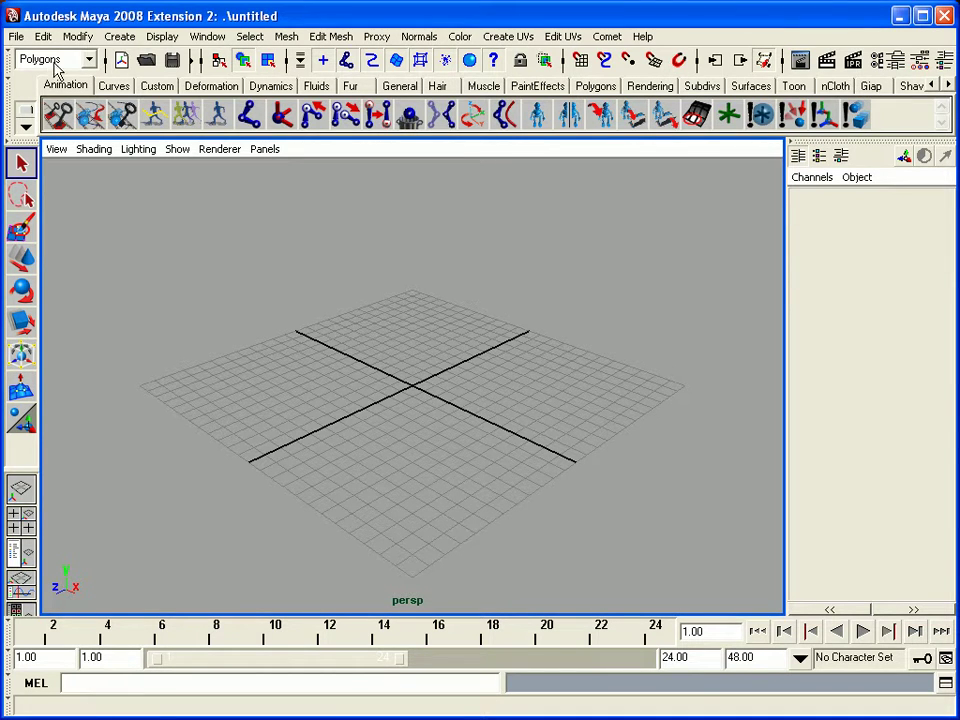
Step: Create a polygon sphere primitive at the origin of the scene
{"action": "left_click", "coordinate": [128, 40]}
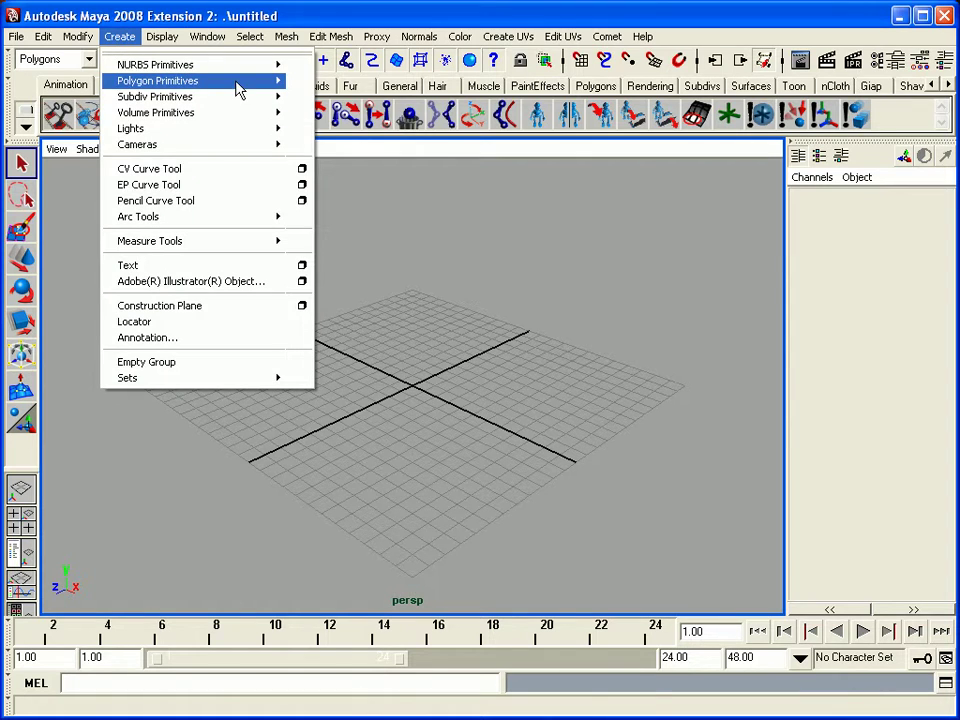
{"action": "mouse_move", "coordinate": [236, 82]}
{"action": "left_click", "coordinate": [347, 91]}
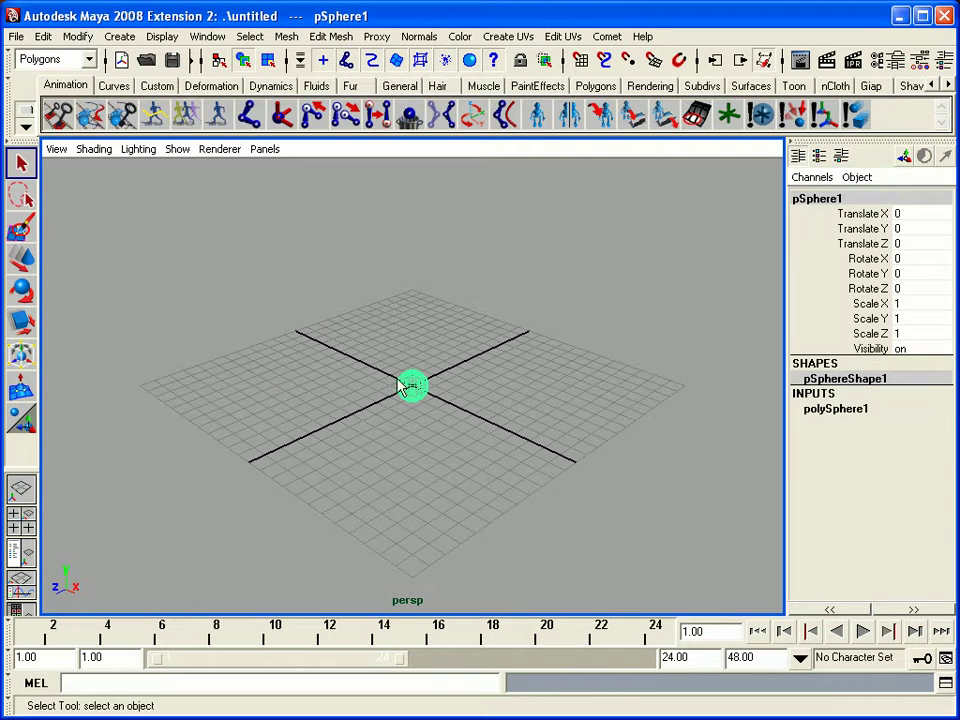
{"action": "right_click_drag", "start_coordinate": [366, 448], "coordinate": [380, 410], "text": "alt"}
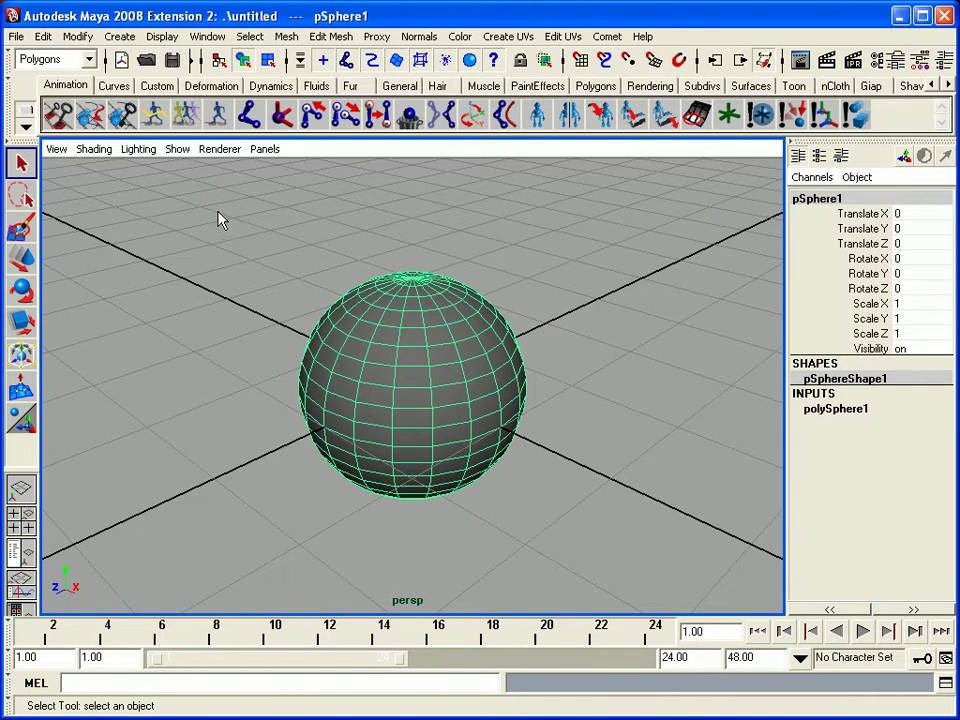
Step: Compare the Surfaces and Polygons menu sets and examine the Edit Mesh commands available for polygons
{"action": "left_click", "coordinate": [60, 59]}
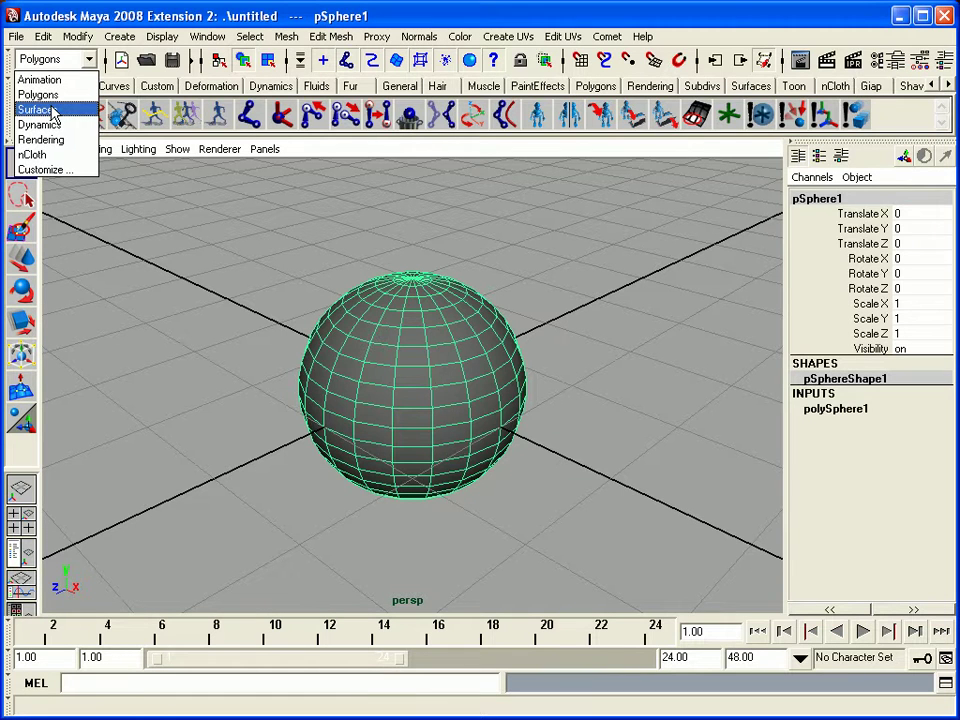
{"action": "left_click", "coordinate": [53, 112]}
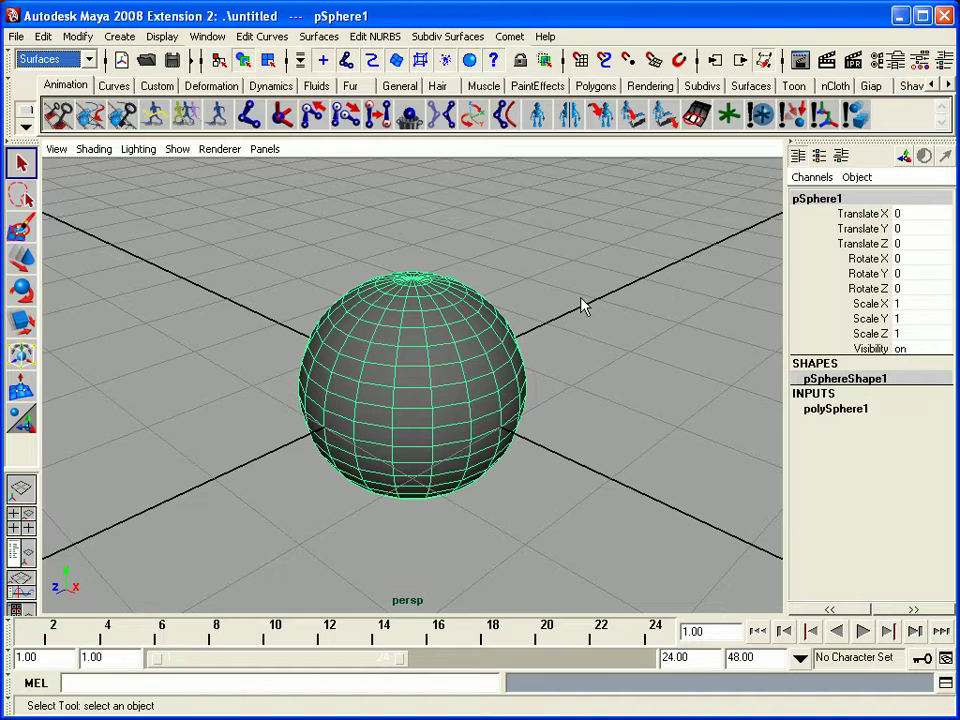
{"action": "left_click", "coordinate": [55, 60]}
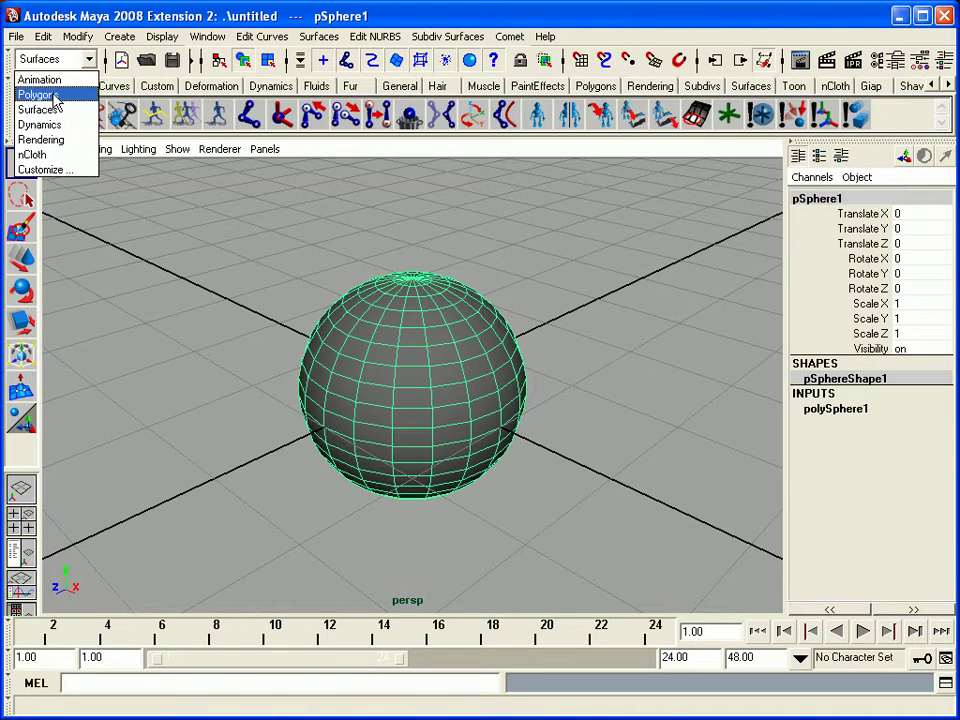
{"action": "left_click", "coordinate": [38, 95]}
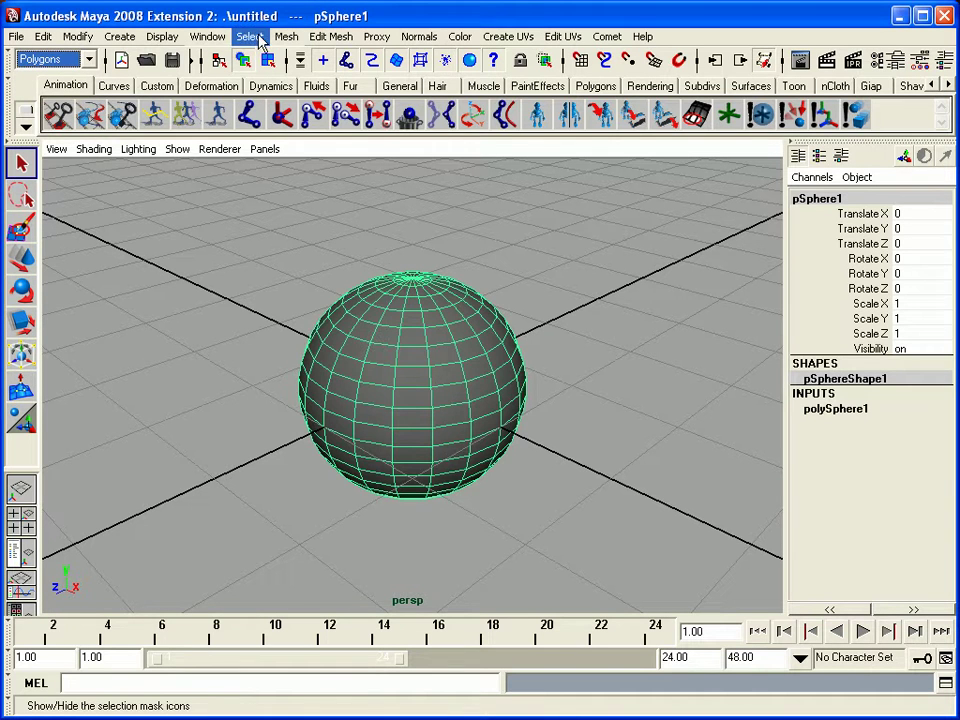
{"action": "left_click", "coordinate": [318, 38]}
{"action": "mouse_move", "coordinate": [305, 50]}
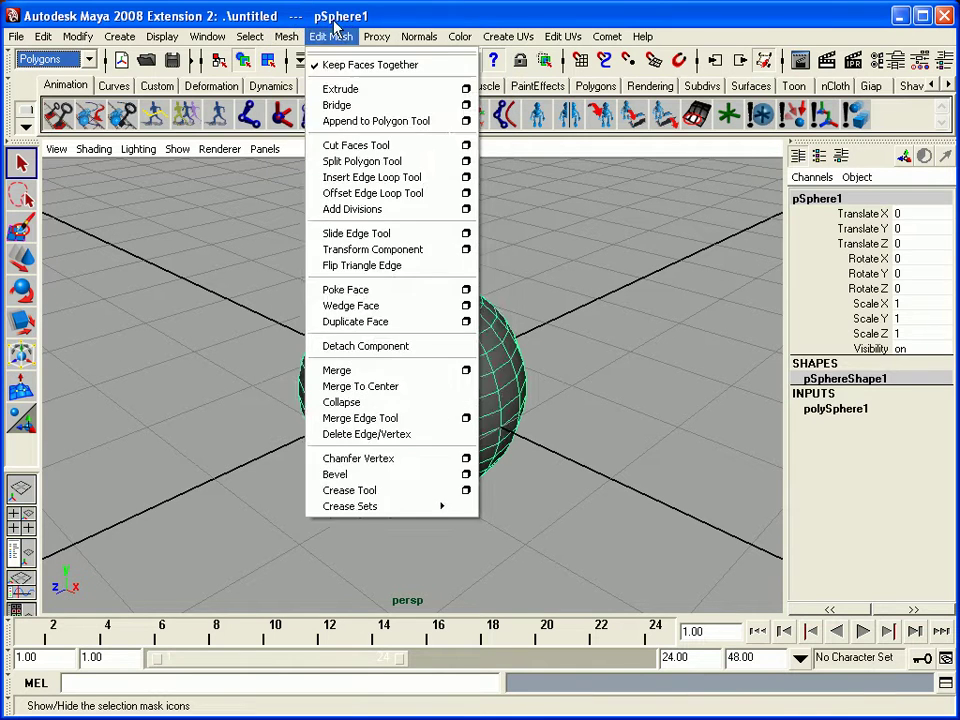
{"action": "left_click", "coordinate": [165, 298]}
{"action": "left_click", "coordinate": [484, 378]}
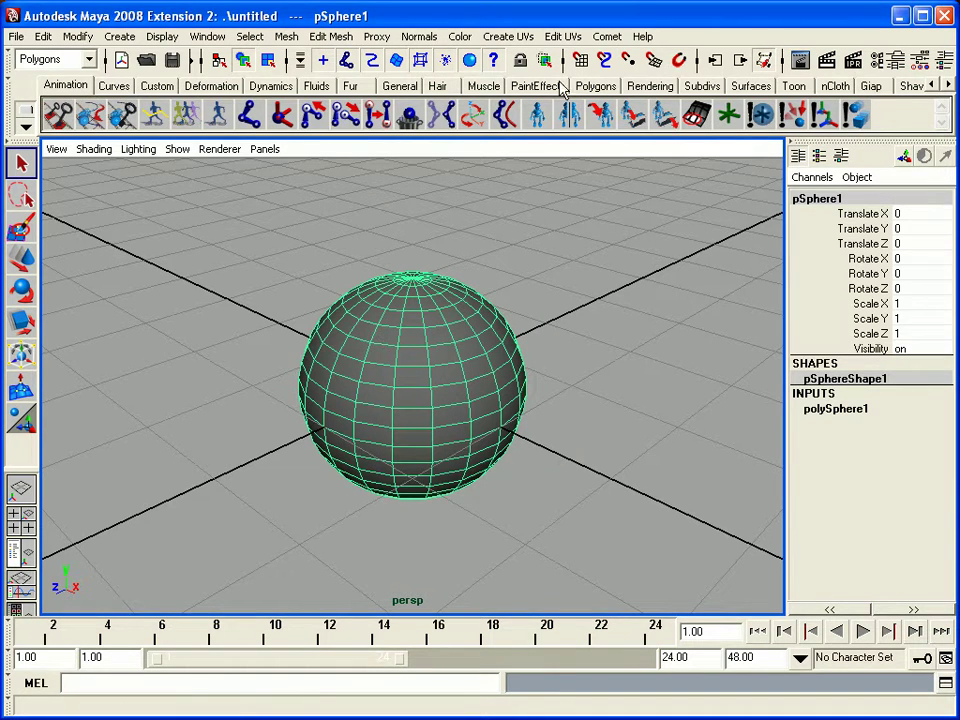
Step: Show the Polygons shelf and change the active menu set to Surfaces
{"action": "left_click", "coordinate": [596, 86]}
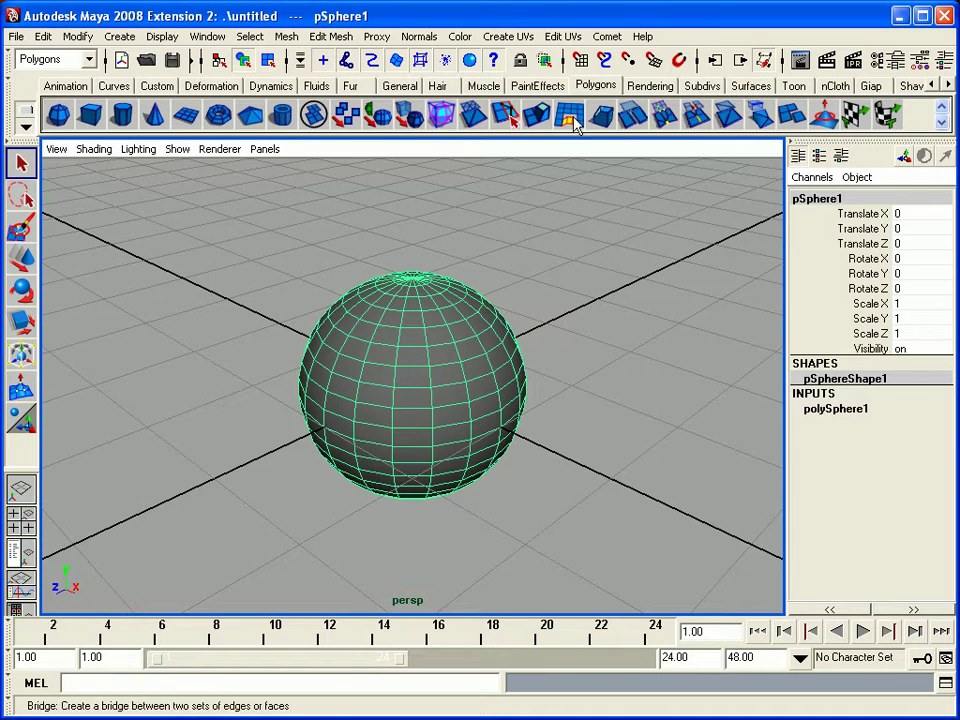
{"action": "left_click", "coordinate": [287, 40]}
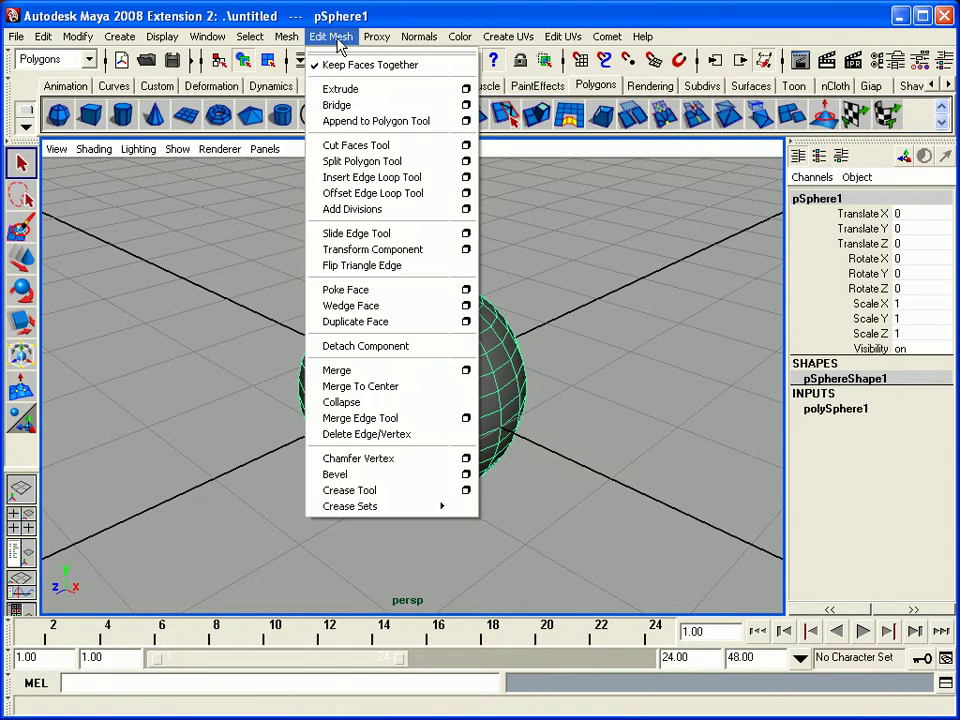
{"action": "left_click", "coordinate": [48, 59]}
{"action": "left_click", "coordinate": [45, 60]}
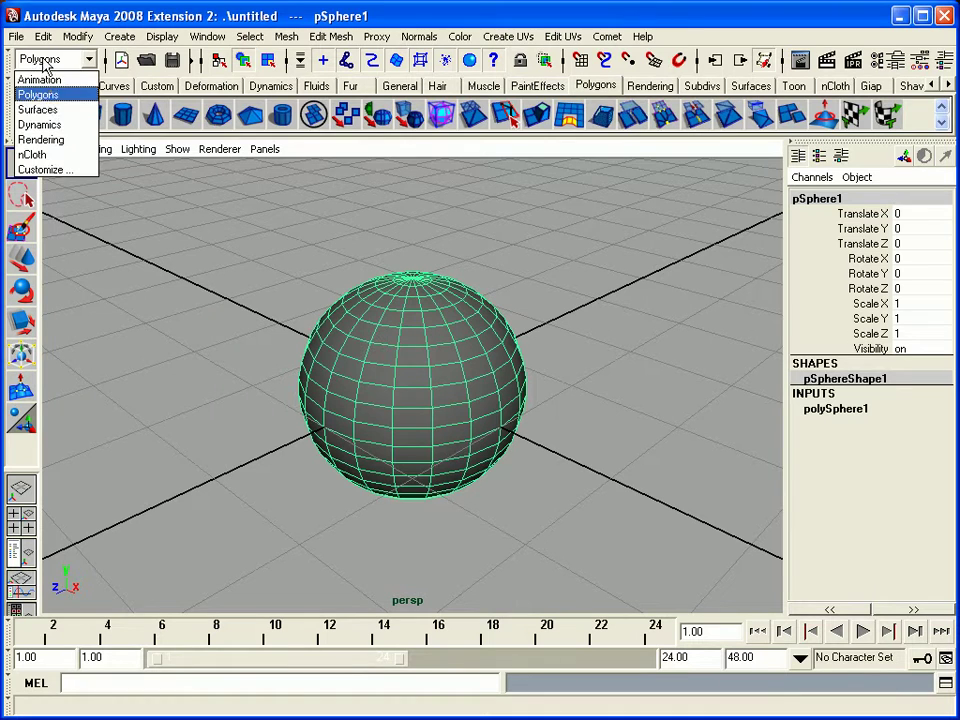
{"action": "left_click", "coordinate": [43, 105]}
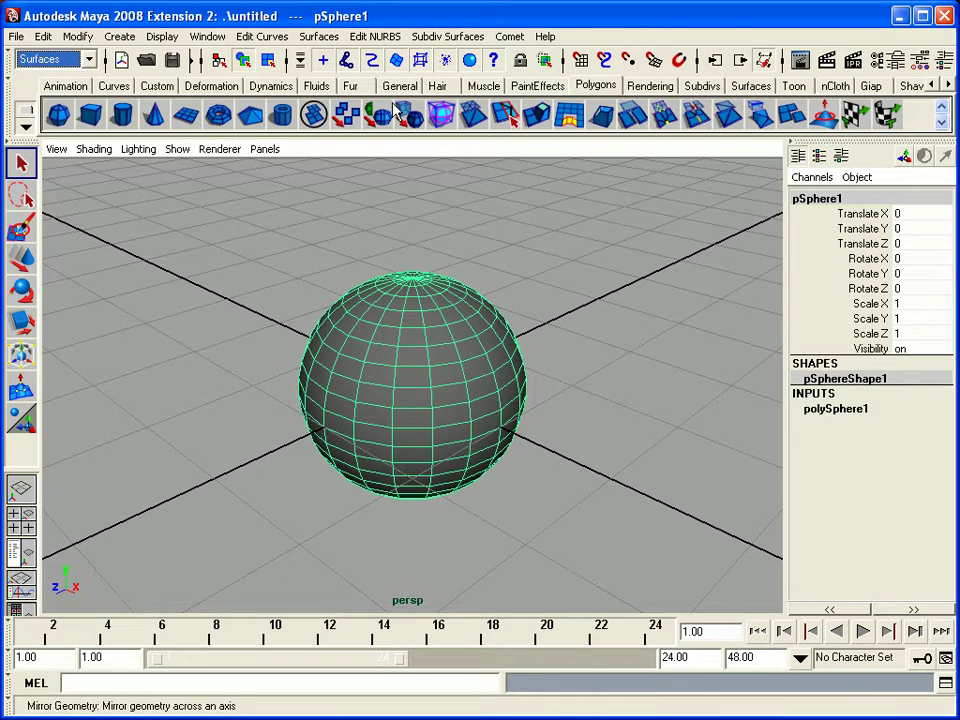
Step: View the Shave shelf and make the user-made shelf just before it the active one
{"action": "left_click", "coordinate": [874, 88]}
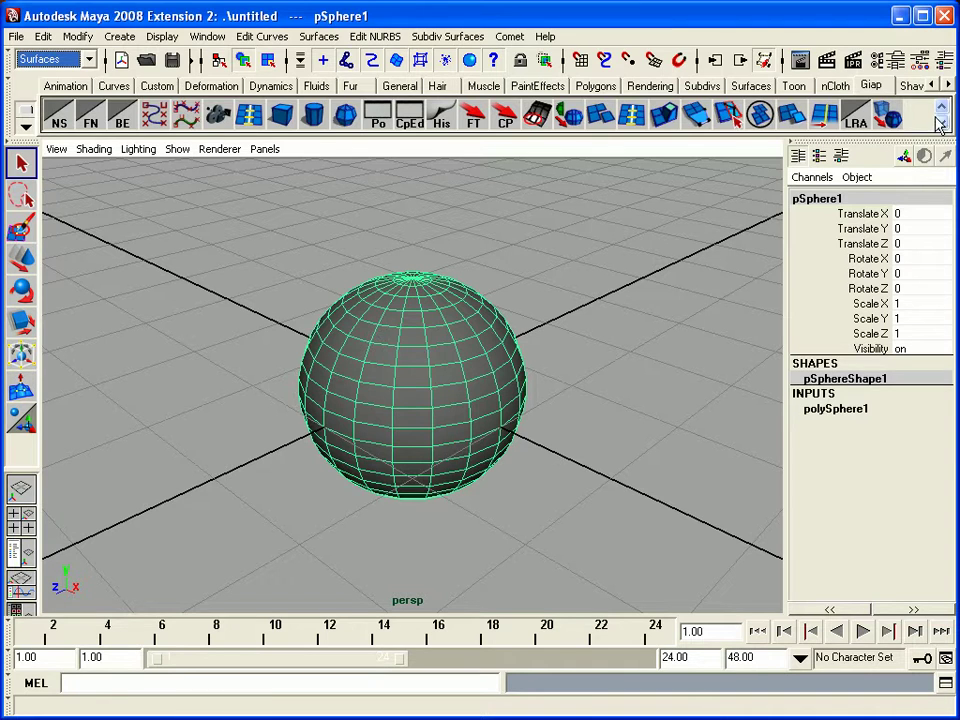
{"action": "left_click", "coordinate": [912, 86]}
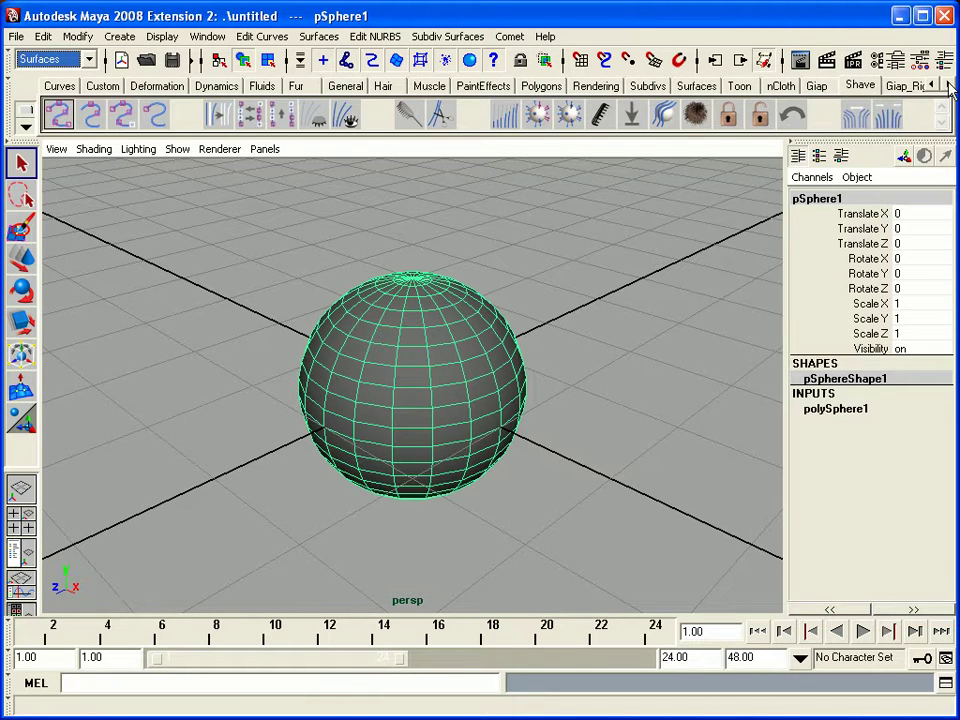
{"action": "left_click", "coordinate": [816, 86]}
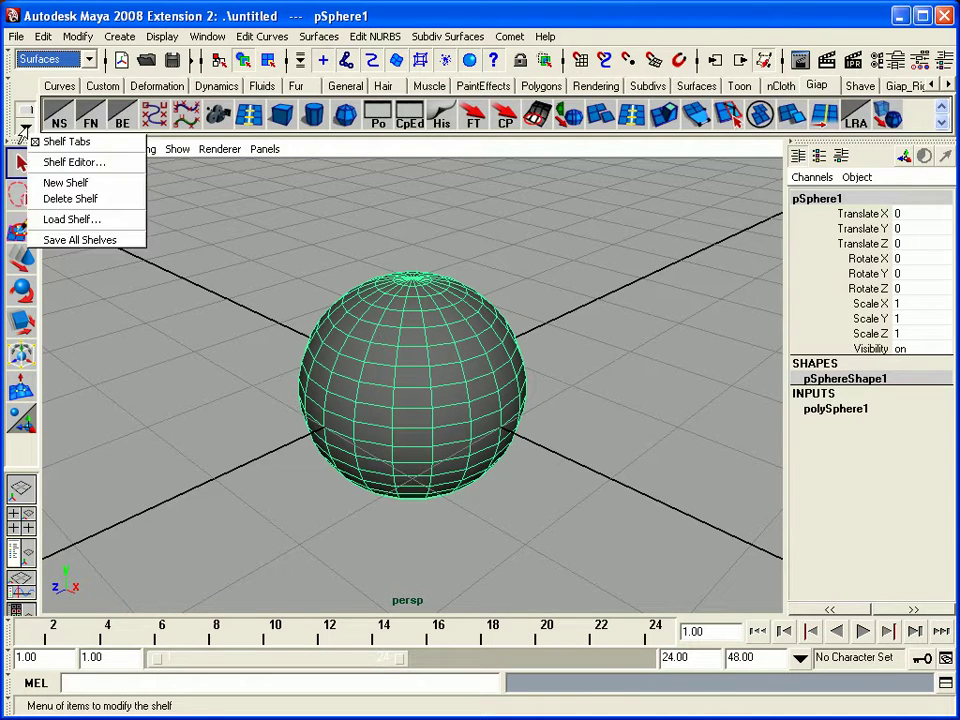
Step: Toggle the shelf tabs off and back on
{"action": "left_click", "coordinate": [25, 130]}
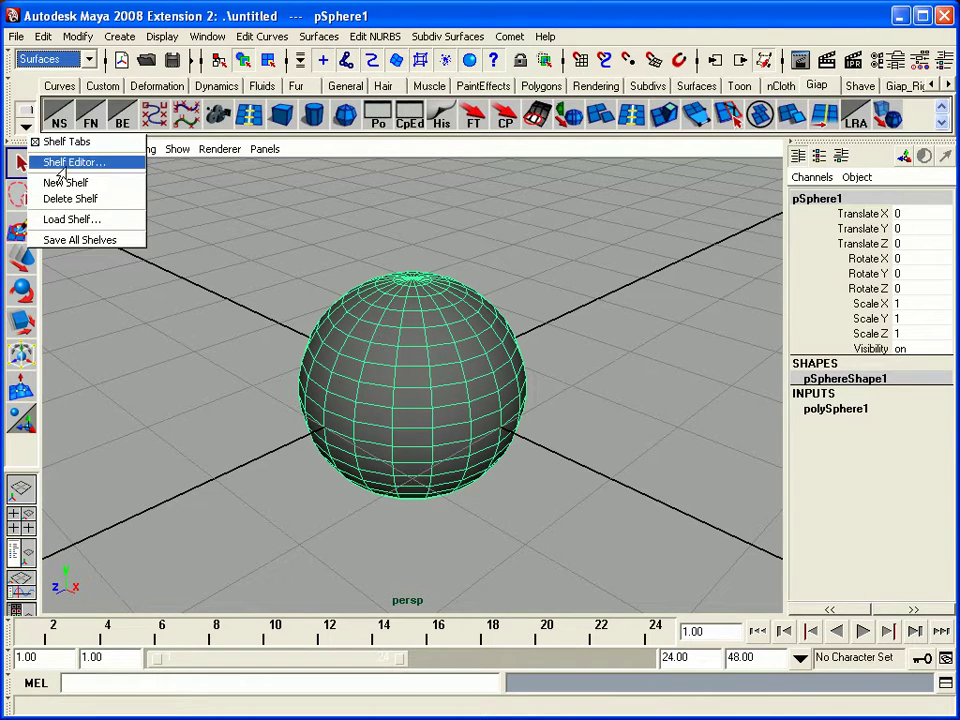
{"action": "left_click", "coordinate": [60, 142]}
{"action": "left_click", "coordinate": [60, 152]}
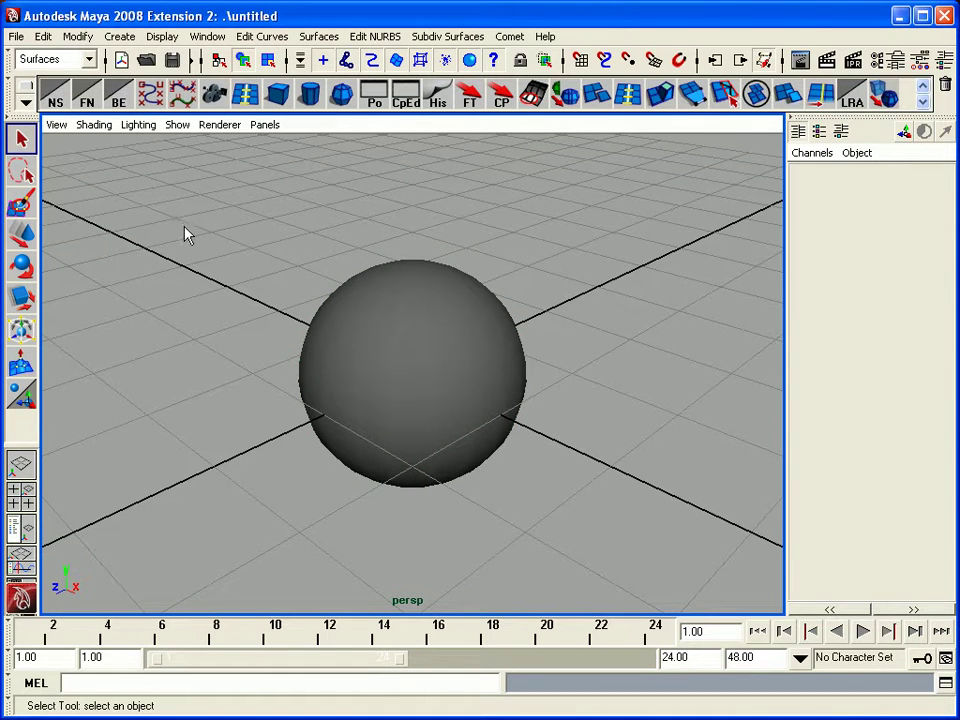
{"action": "left_click", "coordinate": [25, 101]}
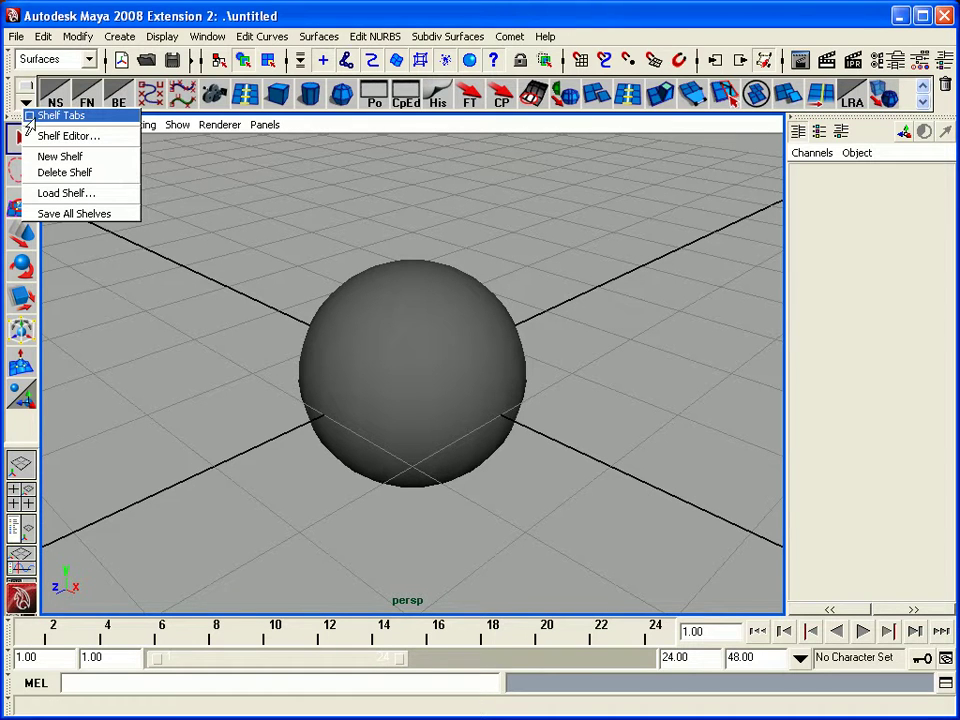
{"action": "left_click", "coordinate": [30, 118]}
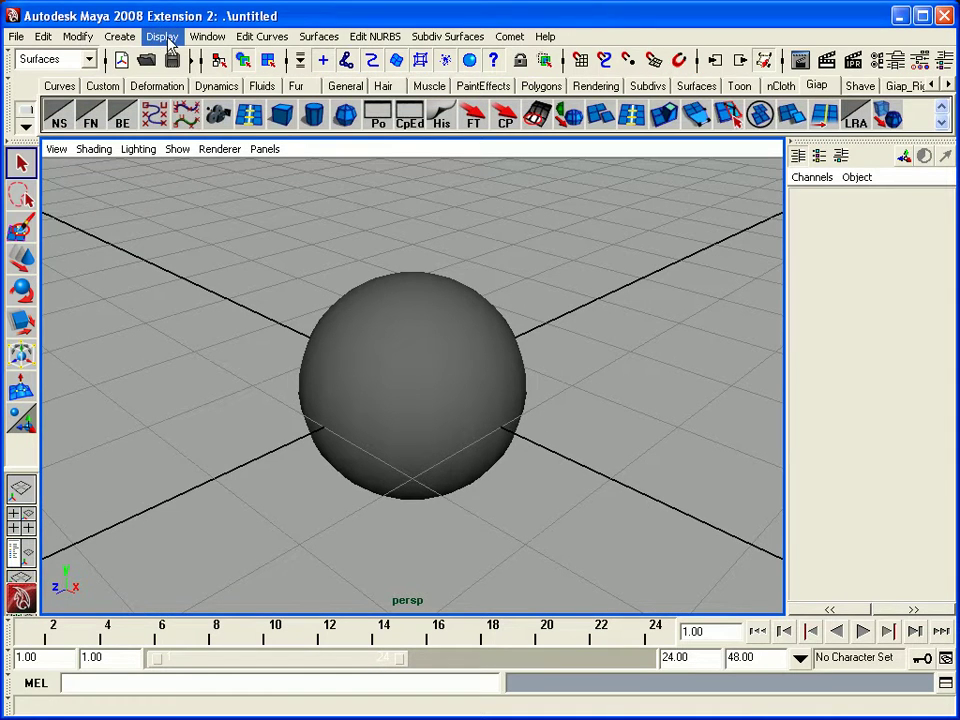
Step: Select the polygon sphere and turn on the Poly Count heads-up display in the perspective view
{"action": "left_click", "coordinate": [164, 38]}
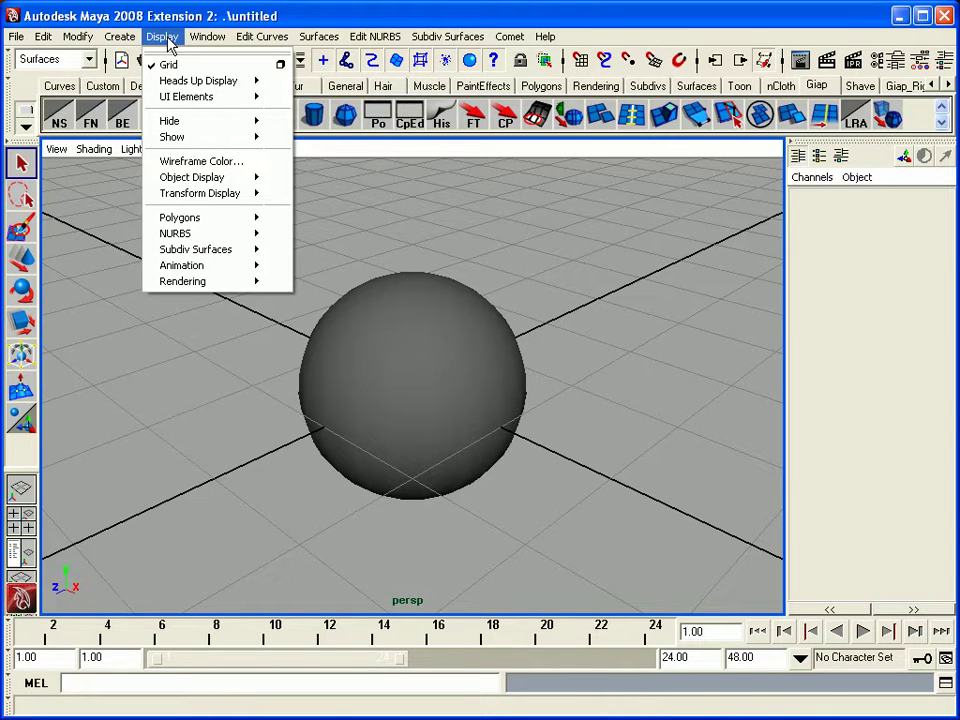
{"action": "left_click", "coordinate": [164, 38]}
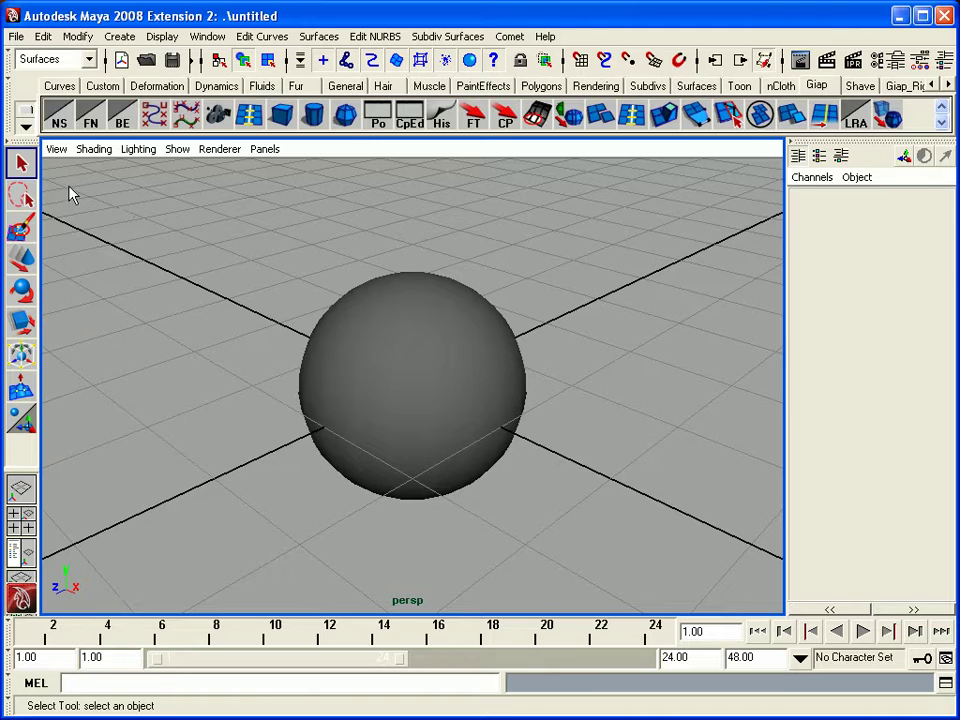
{"action": "left_click", "coordinate": [407, 354]}
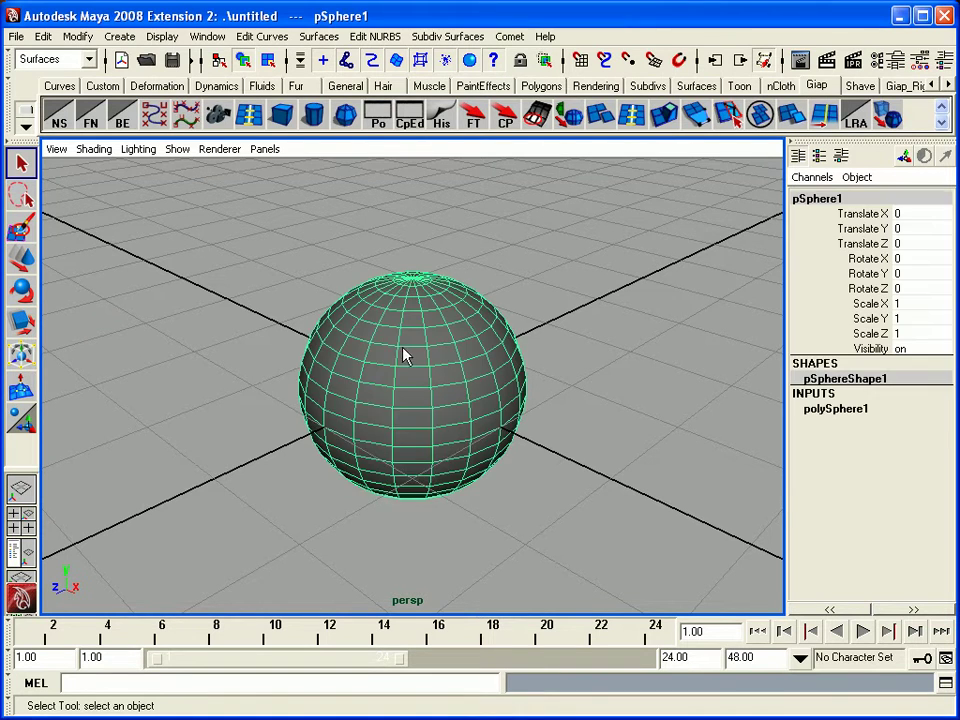
{"action": "right_click_drag", "start_coordinate": [193, 497], "coordinate": [452, 482], "text": "alt"}
{"action": "left_click_drag", "start_coordinate": [388, 480], "coordinate": [435, 393], "text": "alt"}
{"action": "middle_click_drag", "start_coordinate": [435, 393], "coordinate": [414, 387], "text": "alt"}
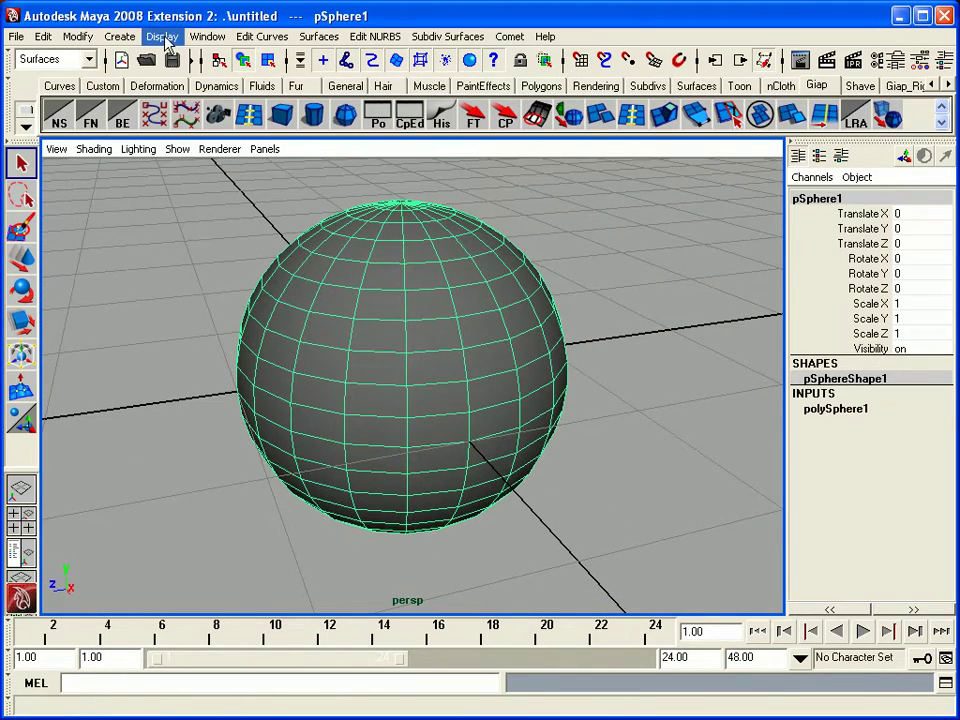
{"action": "left_click", "coordinate": [163, 37]}
{"action": "mouse_move", "coordinate": [235, 103]}
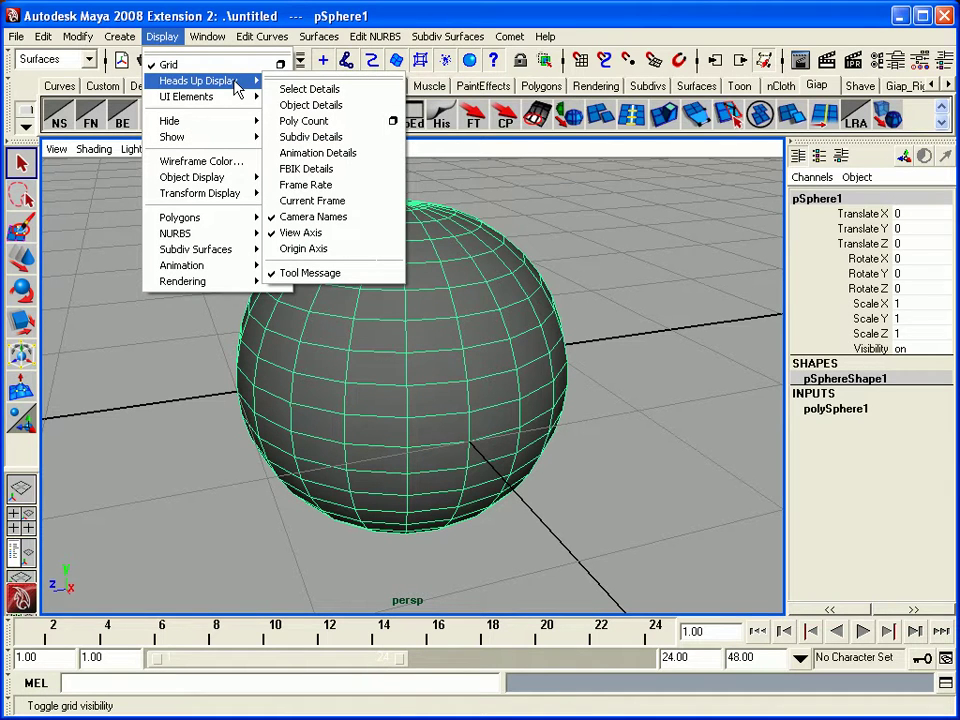
{"action": "left_click", "coordinate": [309, 124]}
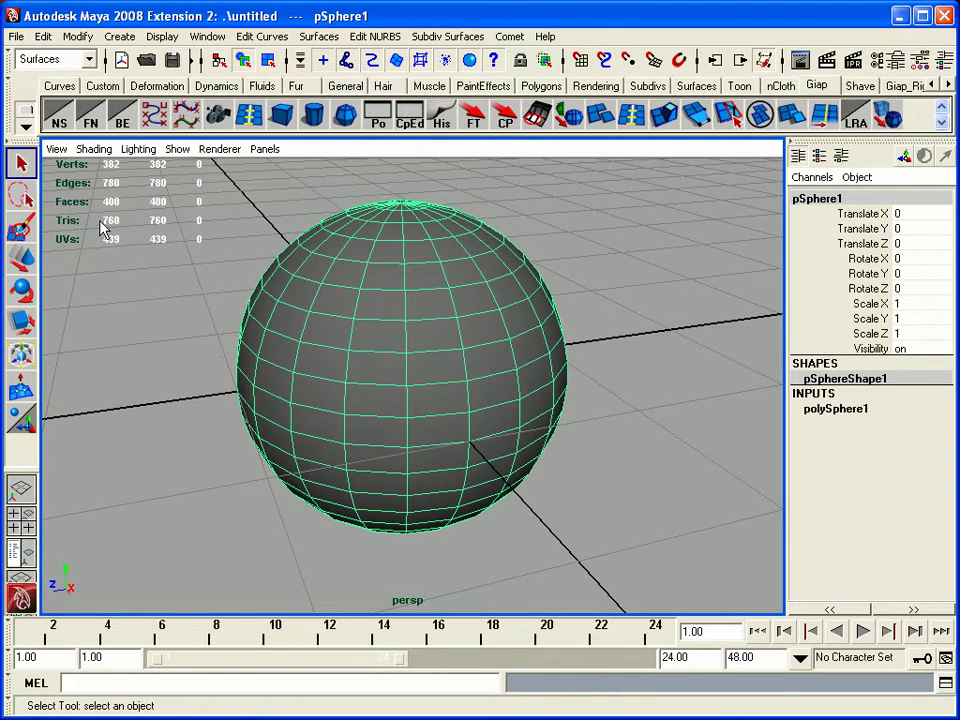
{"action": "right_click_drag", "start_coordinate": [100, 272], "coordinate": [217, 381], "text": "alt"}
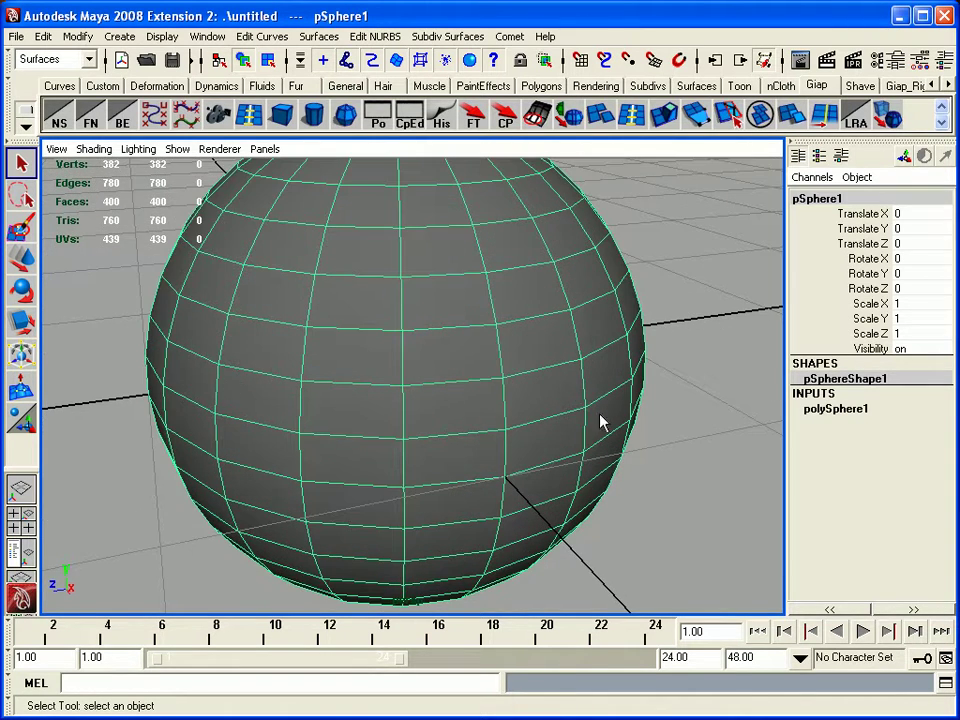
Step: Deselect the polygon sphere and examine the Poly Count display with nothing selected
{"action": "right_click_drag", "start_coordinate": [619, 489], "coordinate": [699, 439], "text": "alt"}
{"action": "left_click", "coordinate": [699, 436]}
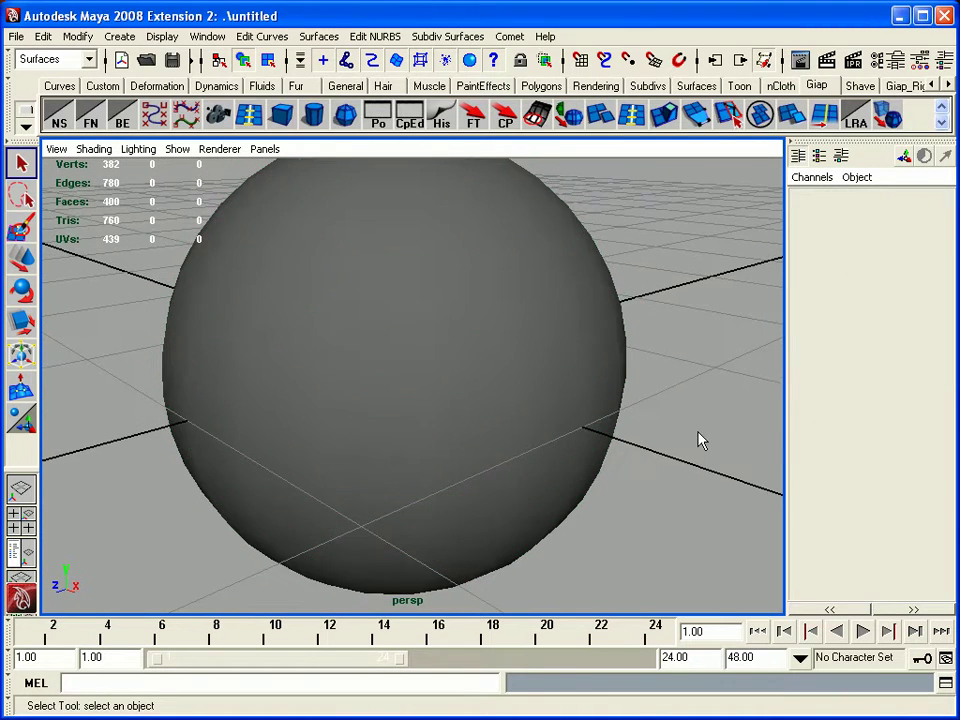
{"action": "left_click_drag", "start_coordinate": [699, 432], "coordinate": [572, 407], "text": "alt"}
{"action": "middle_click_drag", "start_coordinate": [572, 407], "coordinate": [591, 381], "text": "alt"}
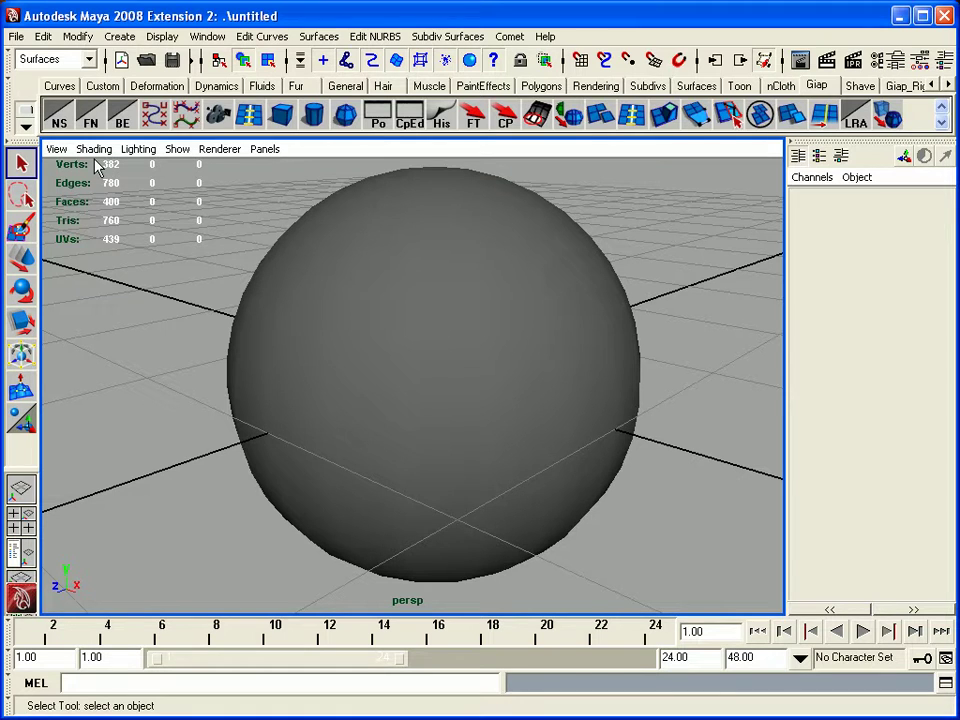
{"action": "right_click_drag", "start_coordinate": [522, 505], "coordinate": [298, 444], "text": "alt"}
{"action": "right_click_drag", "start_coordinate": [302, 296], "coordinate": [509, 385], "text": "alt"}
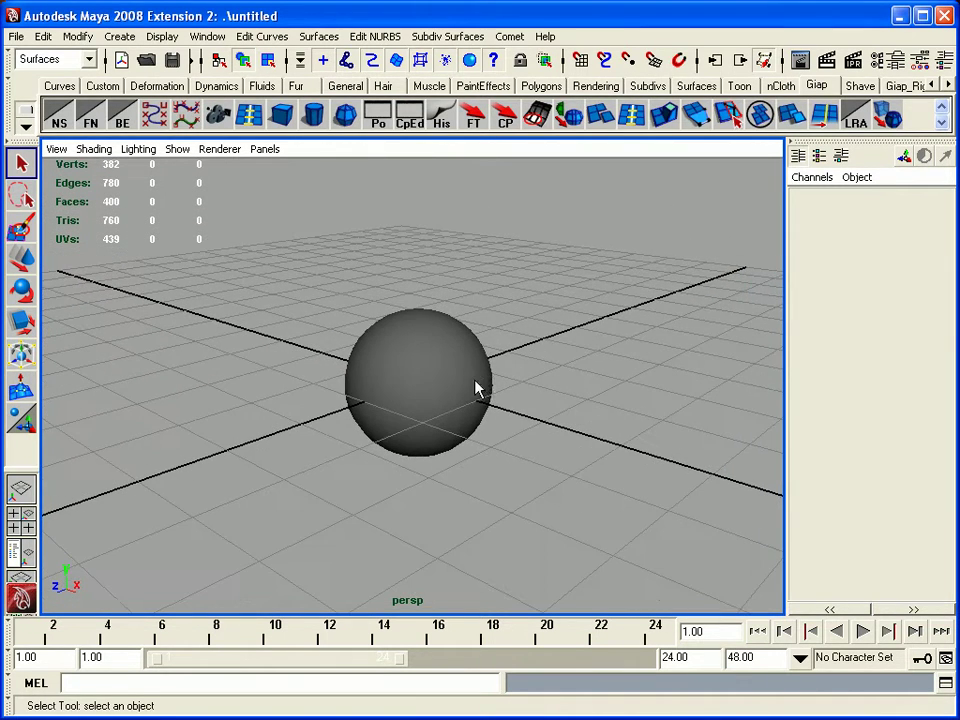
{"action": "left_click_drag", "start_coordinate": [465, 386], "coordinate": [499, 388], "text": "alt"}
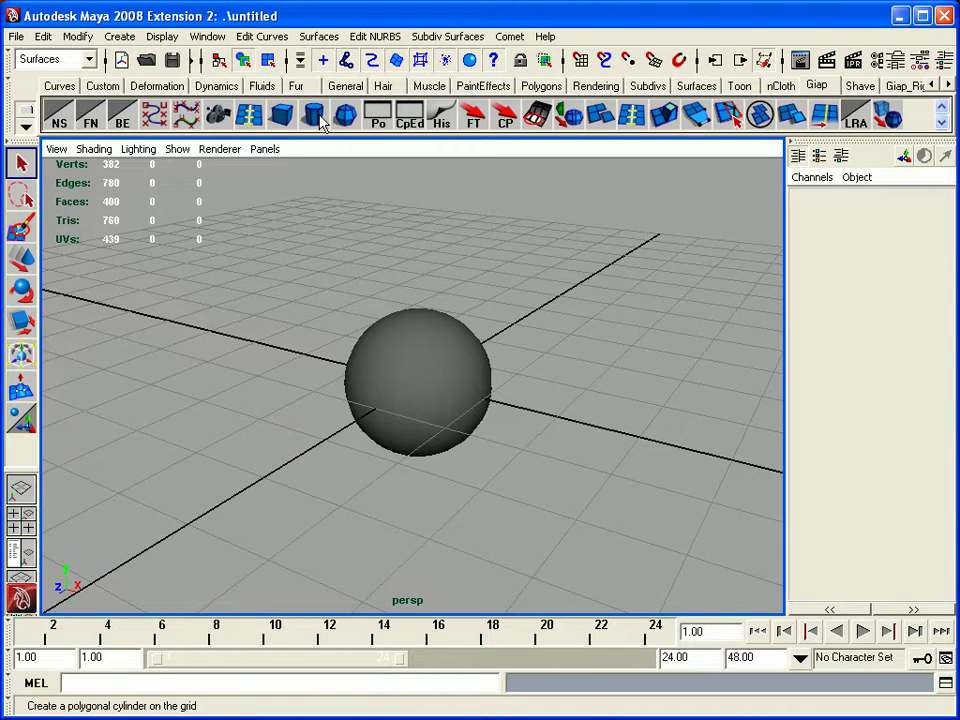
Step: Create a polygon cube at the origin and move the sphere off it to about X 1.48, Y 0.07, Z -0.98
{"action": "left_click", "coordinate": [281, 116]}
{"action": "key", "text": "w"}
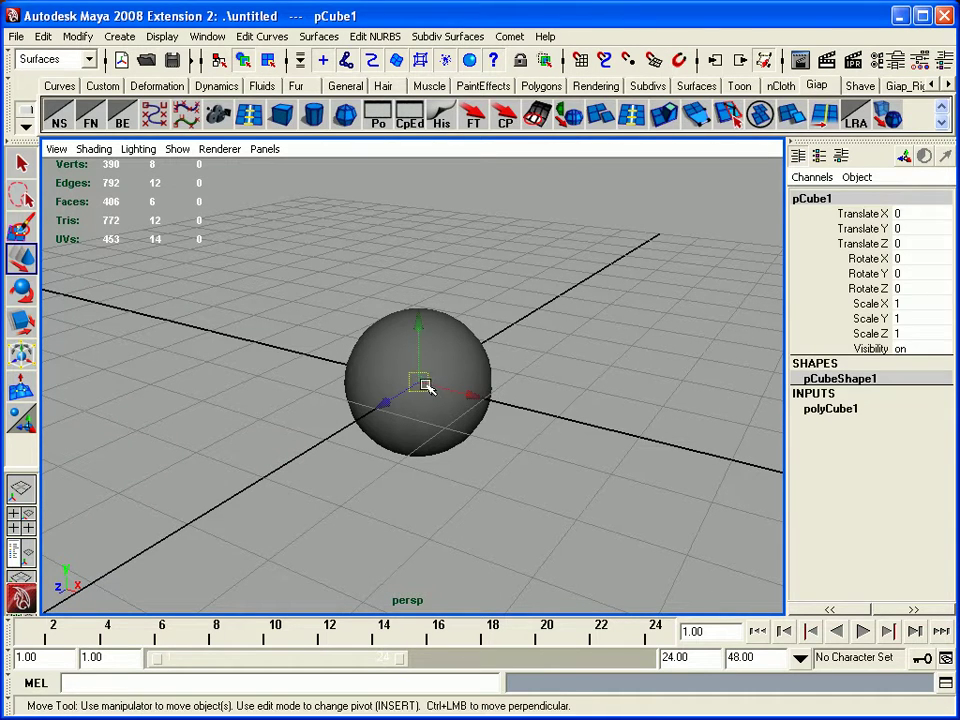
{"action": "left_click", "coordinate": [617, 375]}
{"action": "left_click", "coordinate": [405, 385]}
{"action": "left_click_drag", "start_coordinate": [437, 381], "coordinate": [606, 381]}
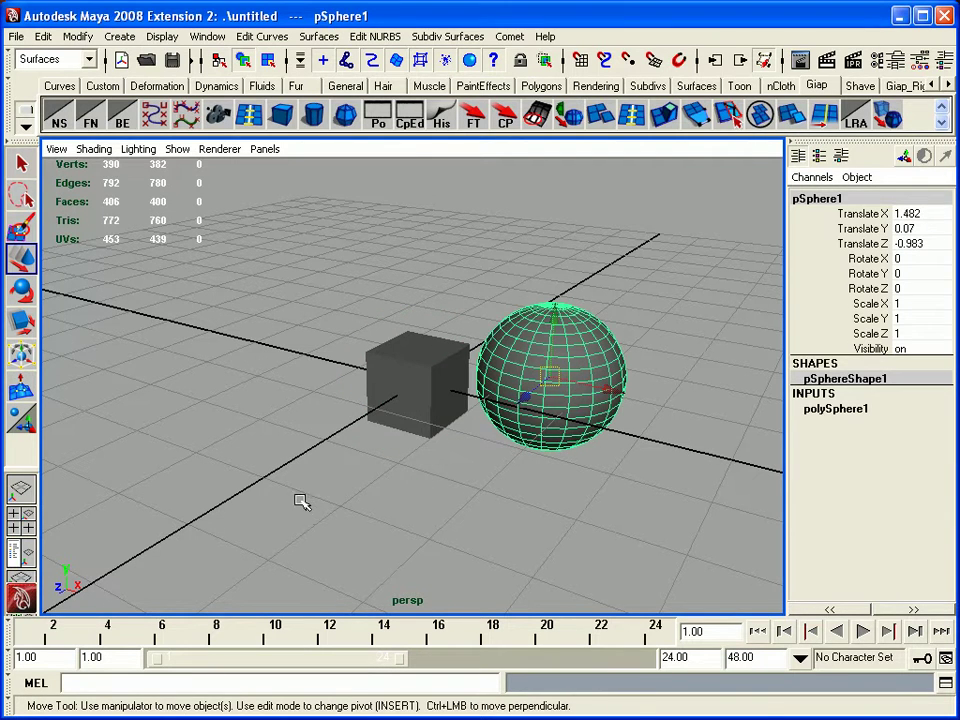
Step: Select the cube, the sphere and both together in turn to compare their poly counts, and clear the selection
{"action": "middle_click_drag", "start_coordinate": [304, 501], "coordinate": [223, 516], "text": "alt"}
{"action": "left_click", "coordinate": [236, 435]}
{"action": "right_click_drag", "start_coordinate": [236, 435], "coordinate": [280, 492], "text": "alt"}
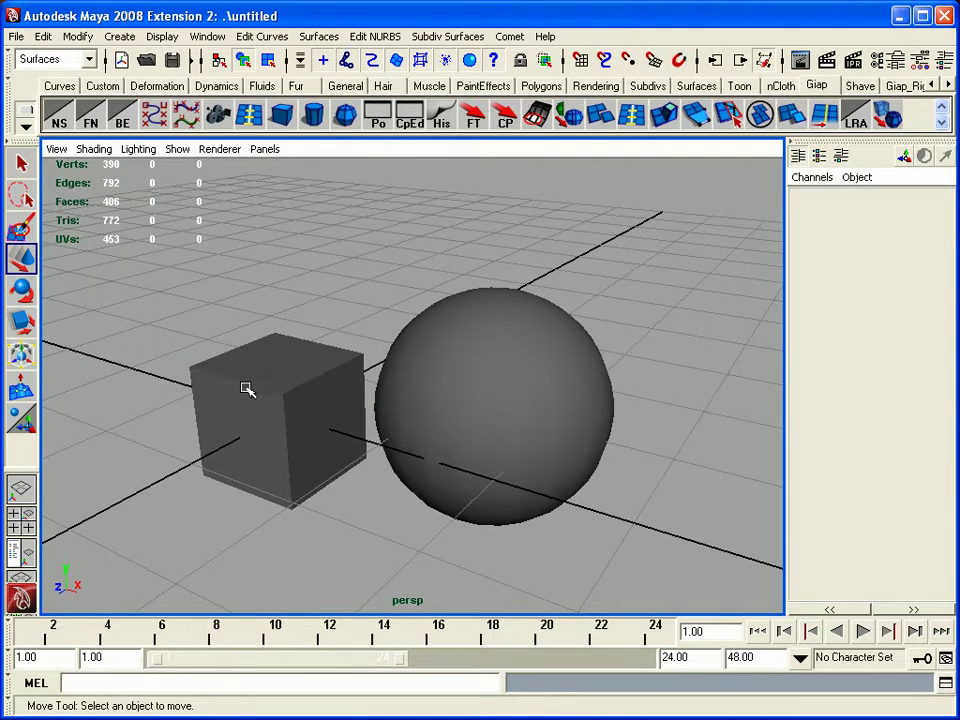
{"action": "left_click", "coordinate": [281, 383]}
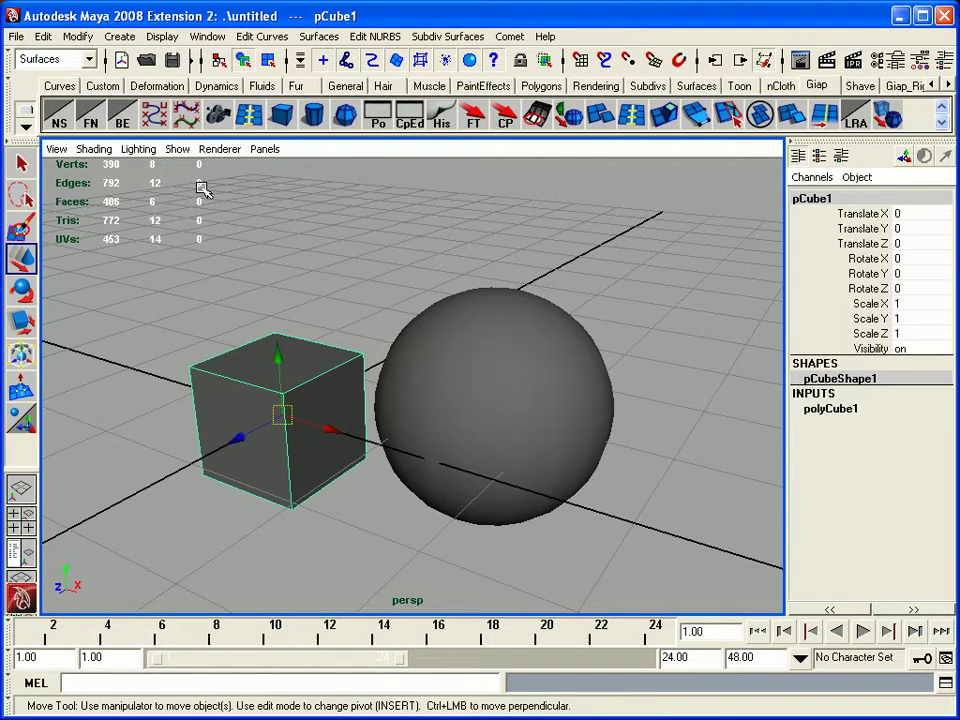
{"action": "left_click", "coordinate": [508, 388]}
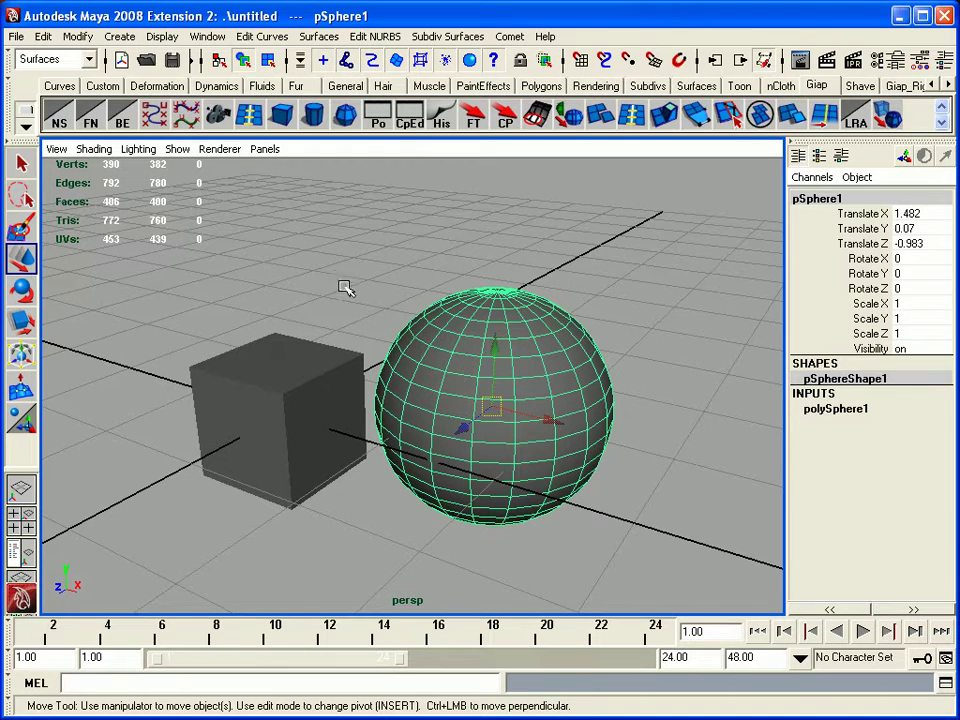
{"action": "left_click_drag", "start_coordinate": [488, 420], "coordinate": [256, 233]}
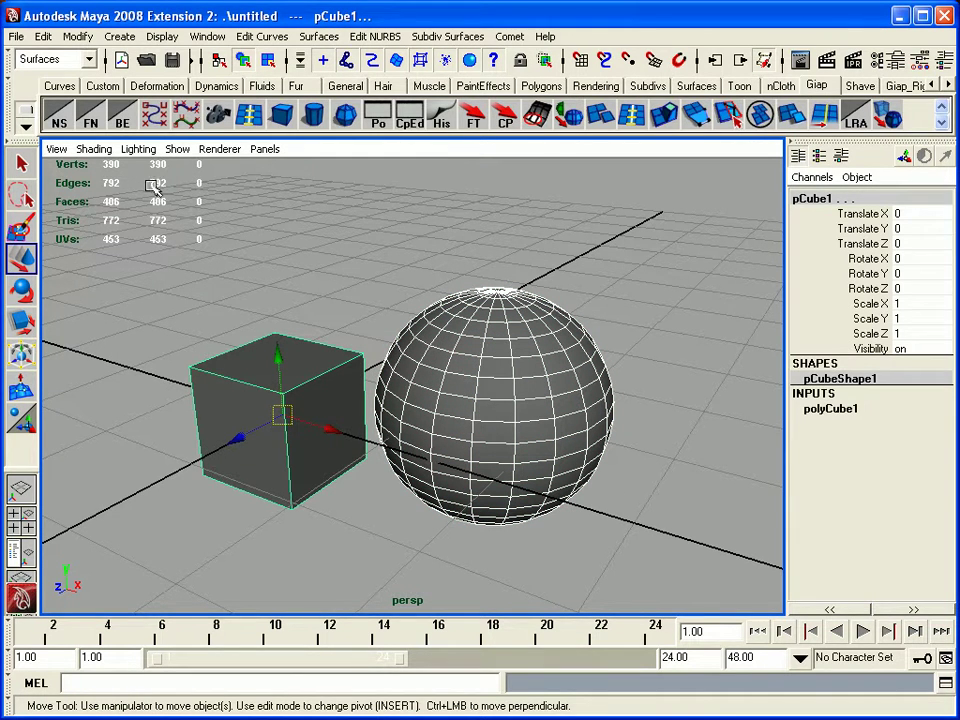
{"action": "left_click", "coordinate": [305, 258]}
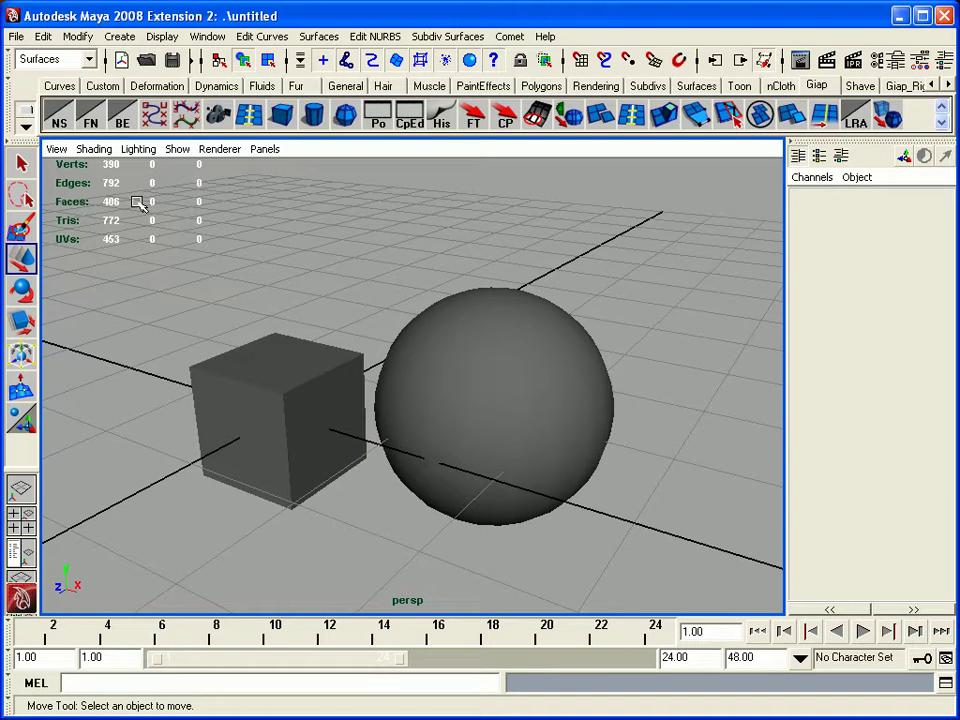
Step: Select and deselect the sphere to compare the scene-total and selected-object columns of the Poly Count display
{"action": "right_click_drag", "start_coordinate": [146, 523], "coordinate": [234, 506], "text": "alt"}
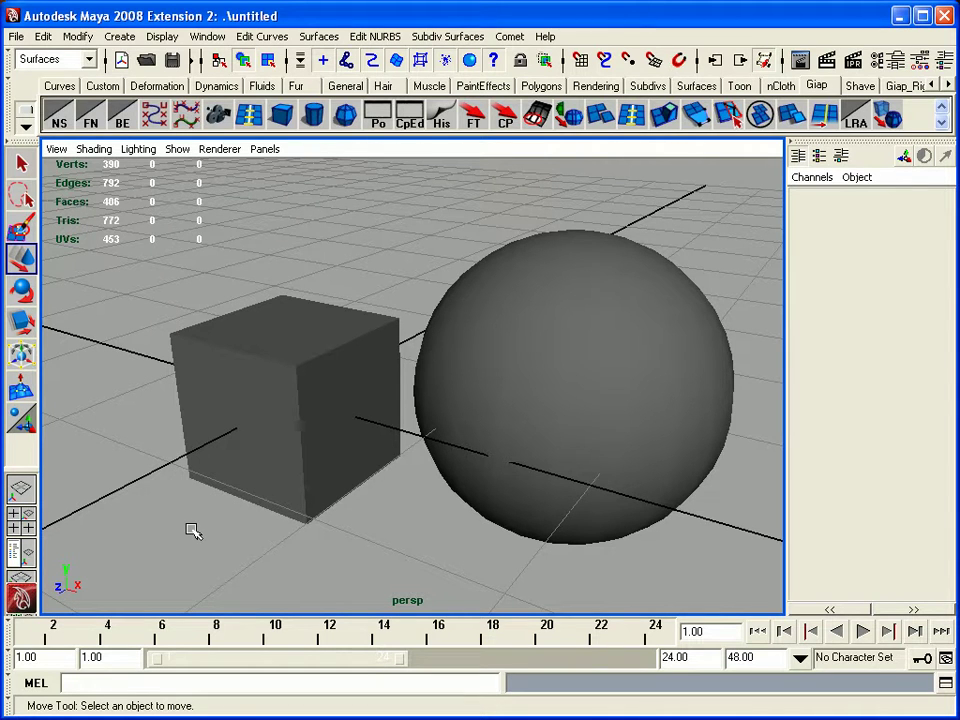
{"action": "left_click_drag", "start_coordinate": [184, 531], "coordinate": [210, 531], "text": "alt"}
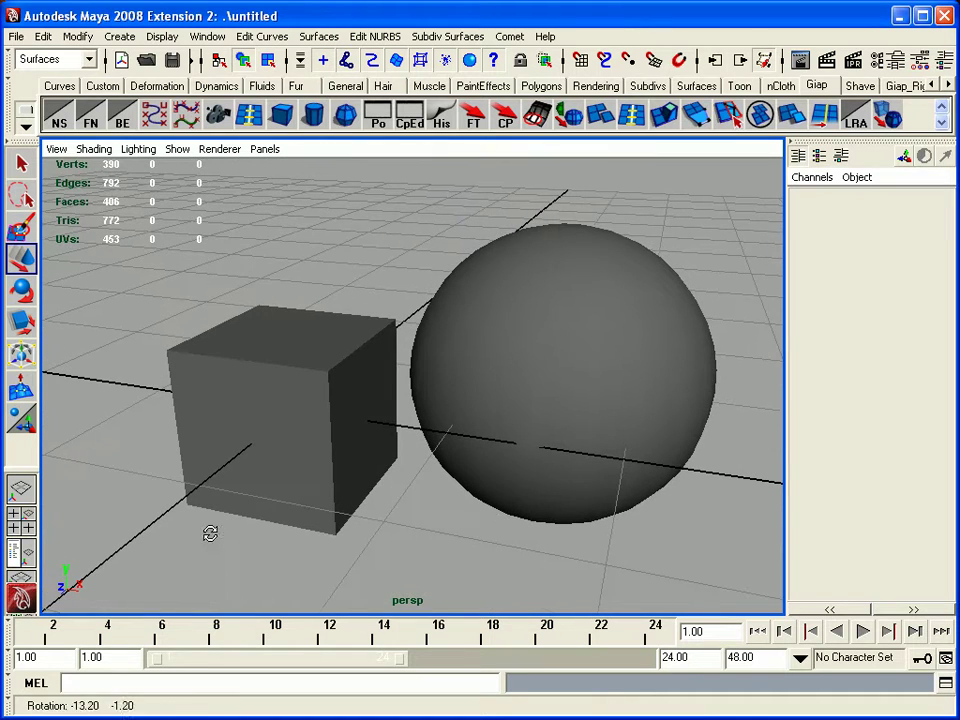
{"action": "left_click", "coordinate": [556, 335]}
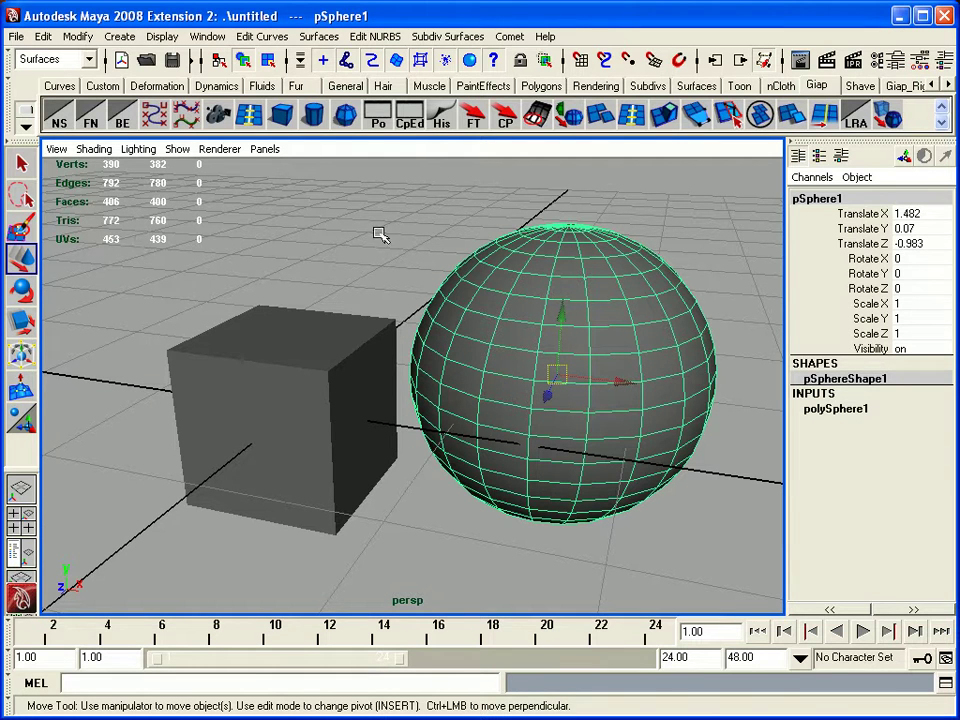
{"action": "left_click", "coordinate": [308, 228]}
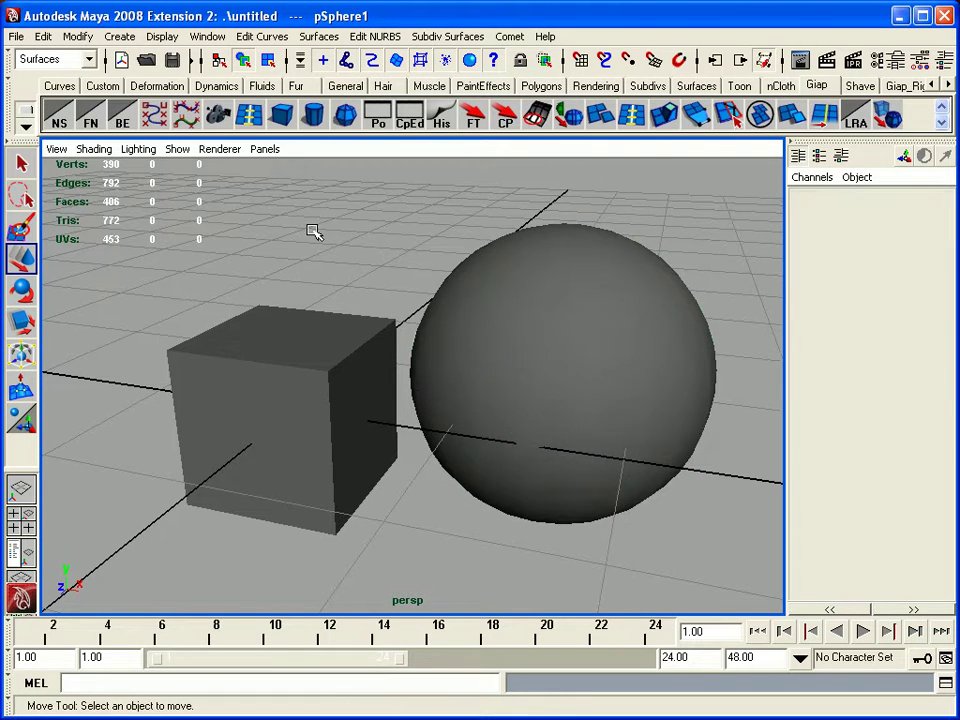
{"action": "left_click", "coordinate": [528, 309]}
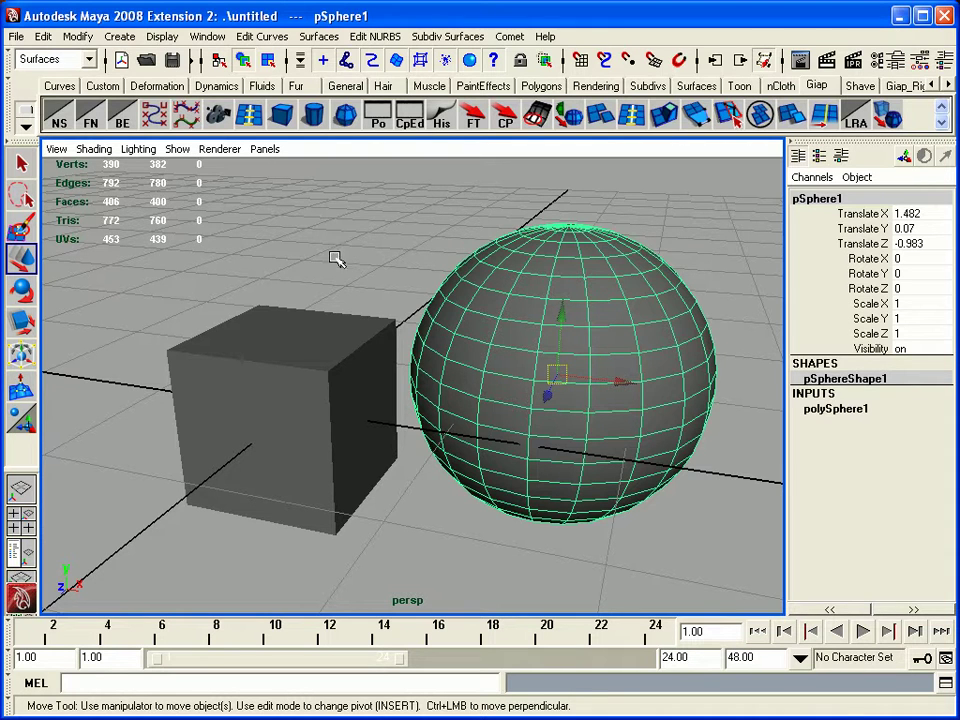
{"action": "right_click_drag", "start_coordinate": [257, 377], "coordinate": [522, 356], "text": "alt"}
{"action": "left_click_drag", "start_coordinate": [522, 356], "coordinate": [452, 302], "text": "alt"}
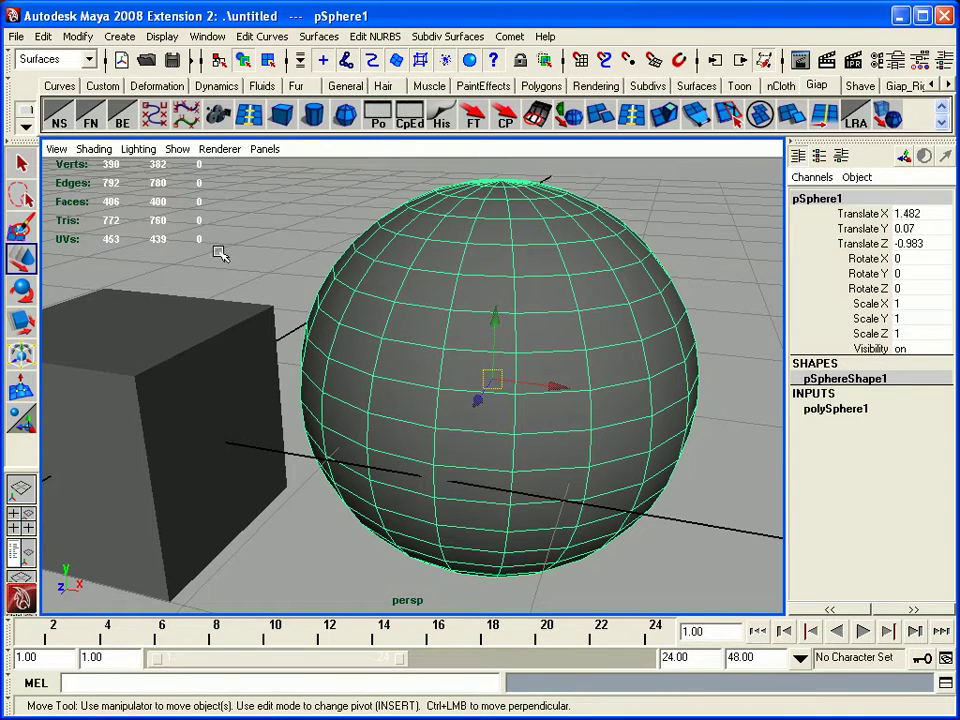
{"action": "left_click", "coordinate": [170, 207]}
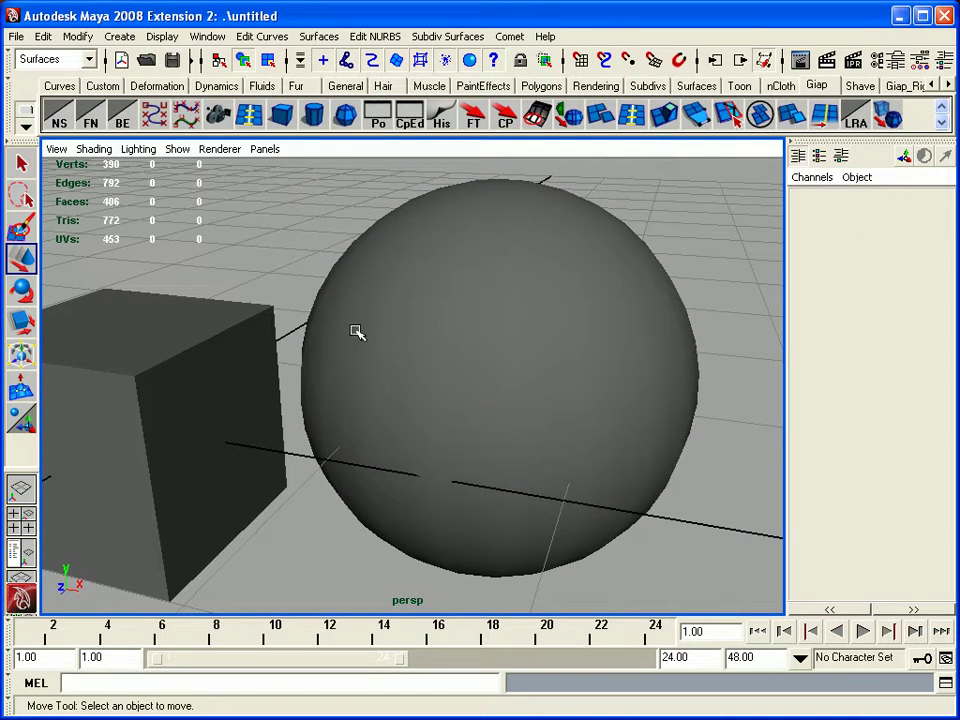
{"action": "right_click_drag", "start_coordinate": [300, 300], "coordinate": [392, 334], "text": "alt"}
{"action": "left_click_drag", "start_coordinate": [315, 281], "coordinate": [262, 232], "text": "alt"}
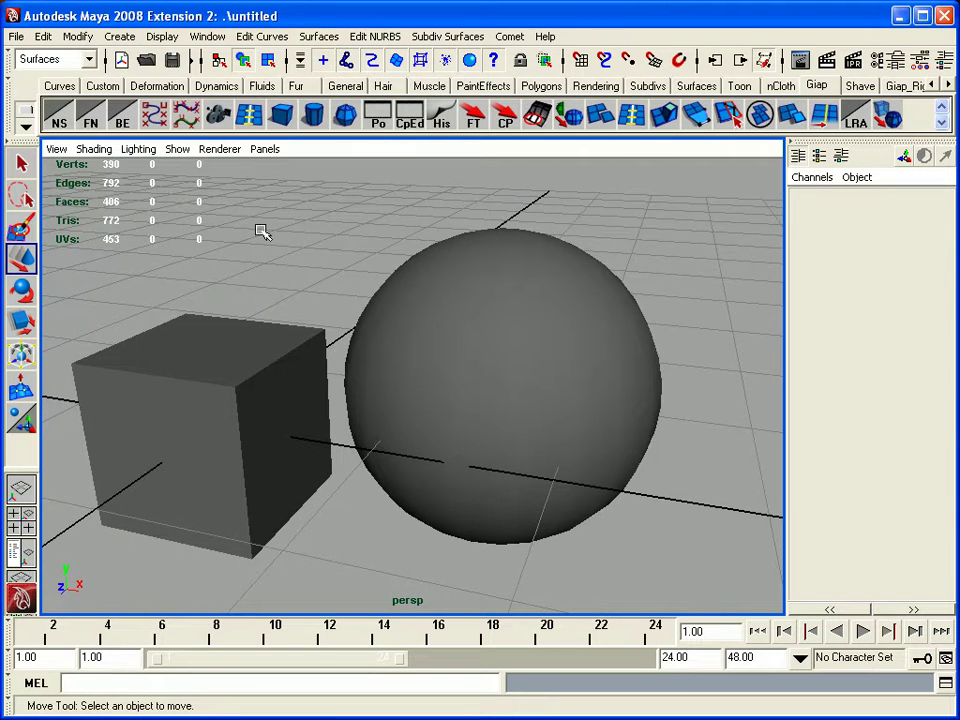
Step: Try to create a new shelf named "Sil tutorial"
{"action": "left_click", "coordinate": [27, 129]}
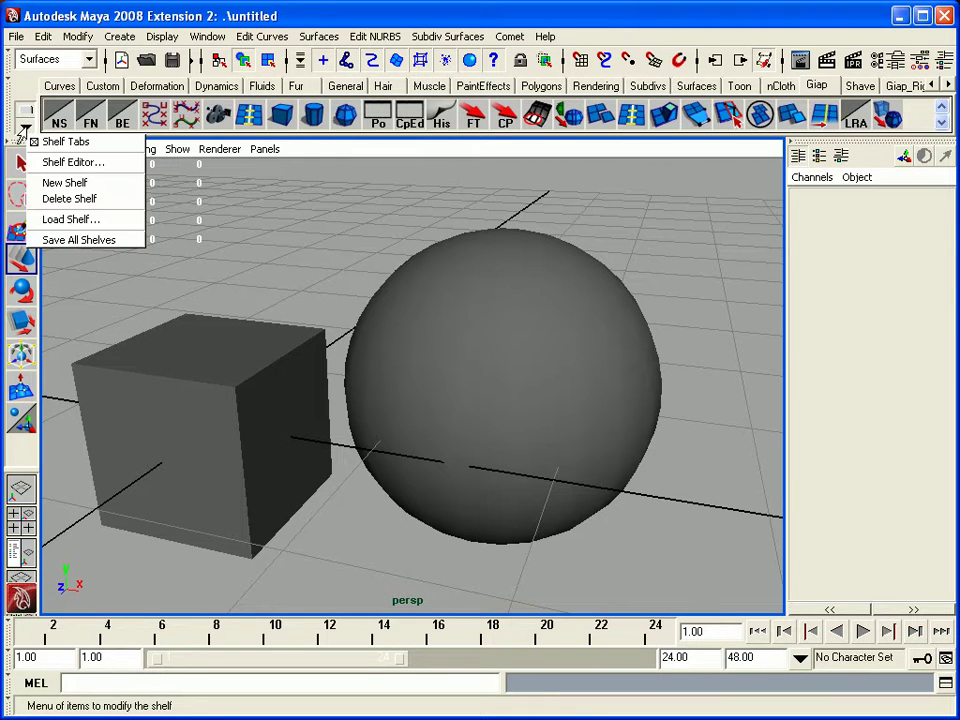
{"action": "left_click", "coordinate": [68, 186]}
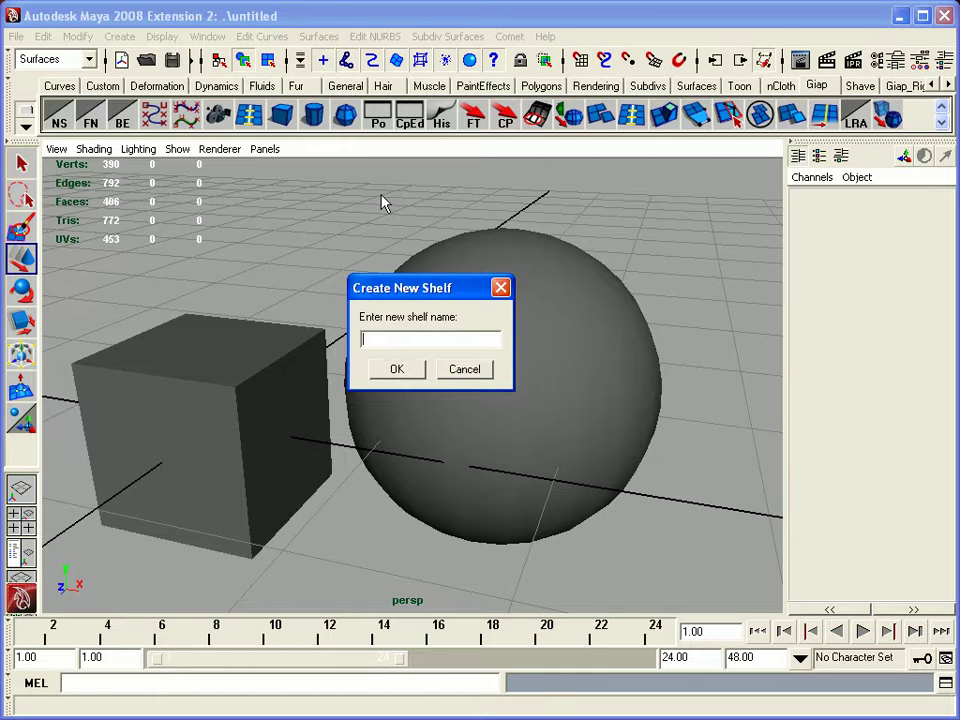
{"action": "type", "text": "Sil tutorial"}
{"action": "left_click", "coordinate": [397, 369]}
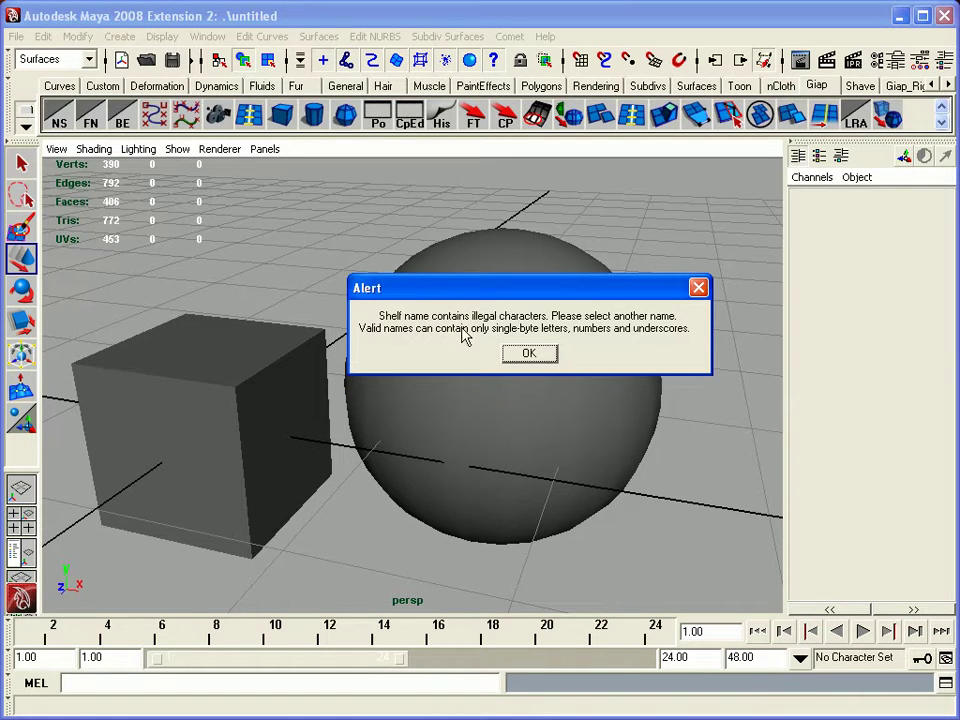
{"action": "left_click", "coordinate": [517, 348]}
Step: Create the new shelf under the name Sil_tutorial, with an underscore instead of the space
{"action": "left_click", "coordinate": [531, 354]}
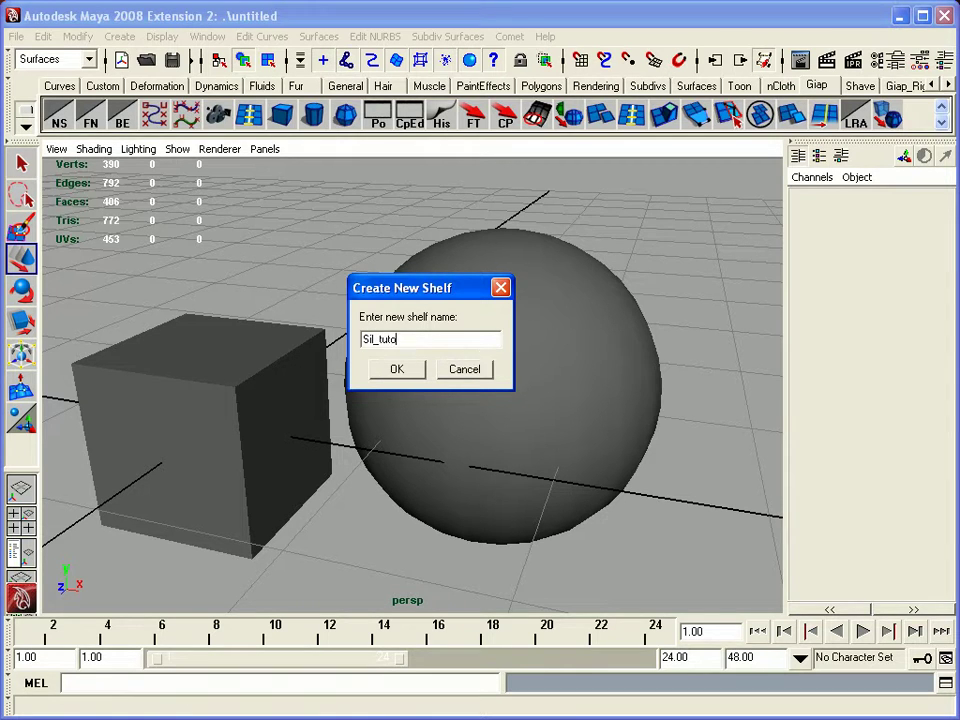
{"action": "left_click", "coordinate": [400, 372]}
{"action": "left_click", "coordinate": [399, 366]}
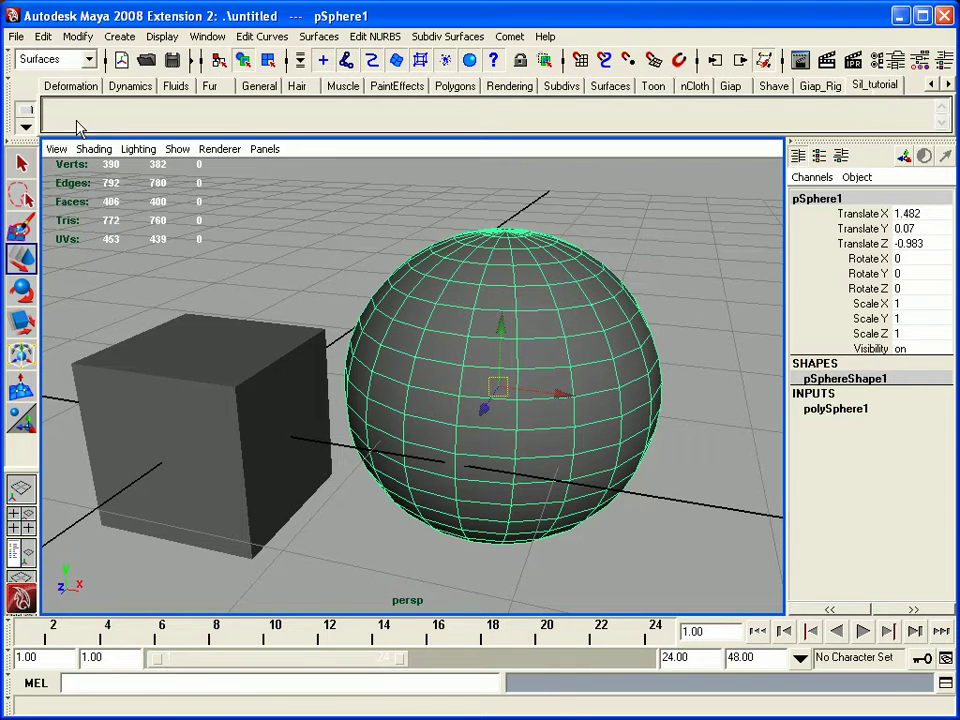
Step: Change the active menu set to Polygons and look over its mesh editing commands, including Extrude
{"action": "left_click", "coordinate": [56, 62]}
{"action": "left_click", "coordinate": [38, 94]}
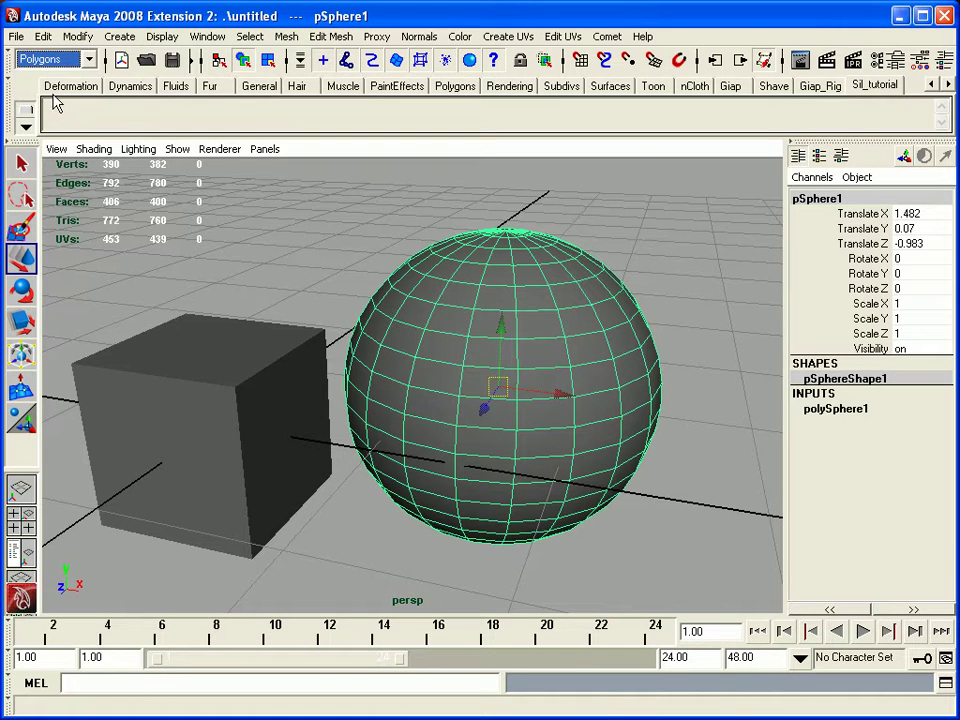
{"action": "left_click", "coordinate": [285, 37]}
{"action": "mouse_move", "coordinate": [327, 40]}
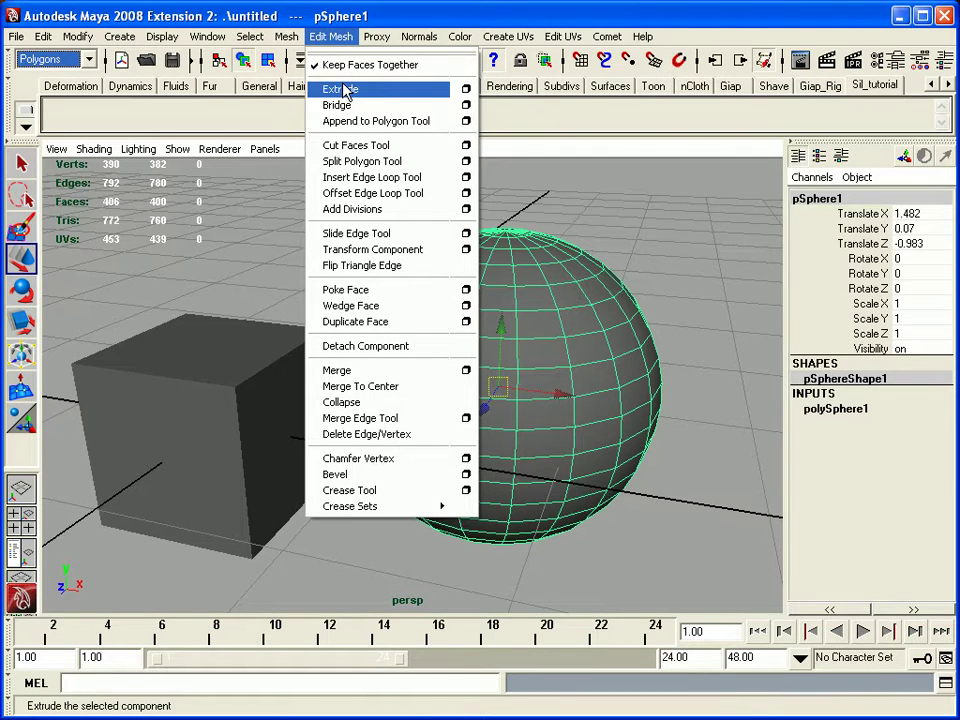
{"action": "left_click", "coordinate": [204, 390]}
Step: Delete the polygon sphere and select the remaining cube, framing it in the perspective view
{"action": "left_click", "coordinate": [510, 354]}
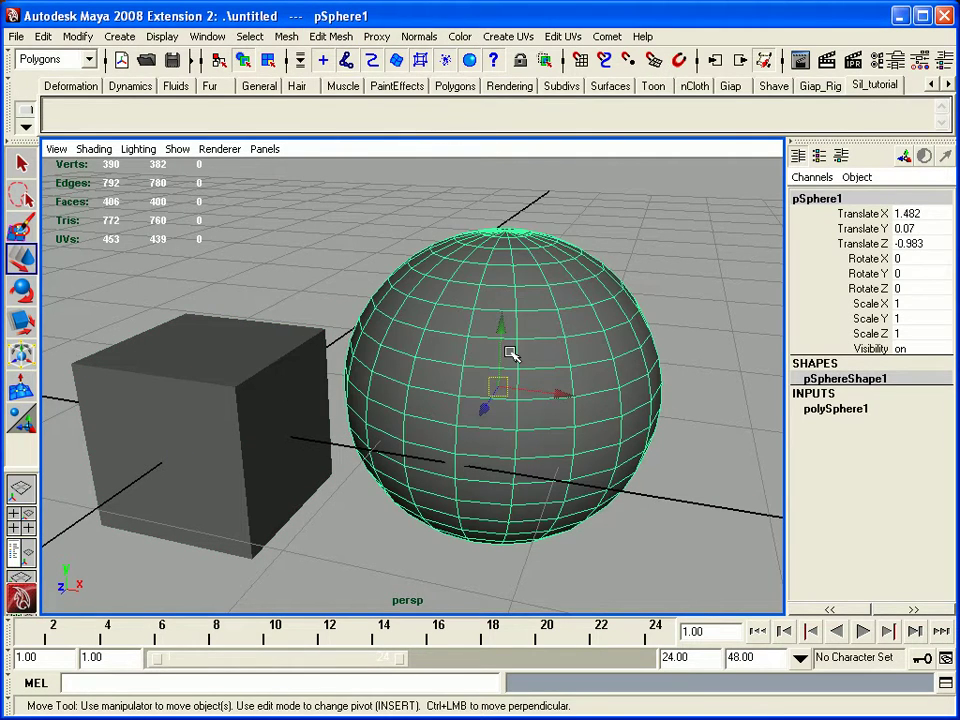
{"action": "key", "text": "Delete"}
{"action": "left_click", "coordinate": [90, 437]}
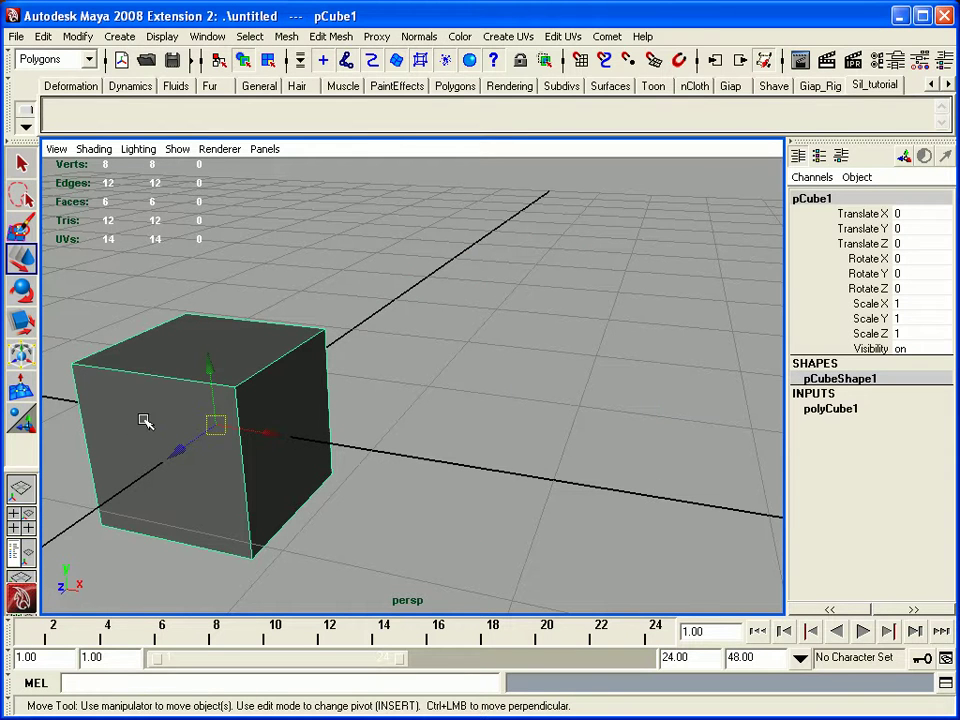
{"action": "key", "text": "f"}
{"action": "left_click_drag", "start_coordinate": [407, 425], "coordinate": [357, 311], "text": "alt"}
Step: Switch the cube to face selection and extrude its top face upward into a second segment
{"action": "right_click", "coordinate": [364, 316]}
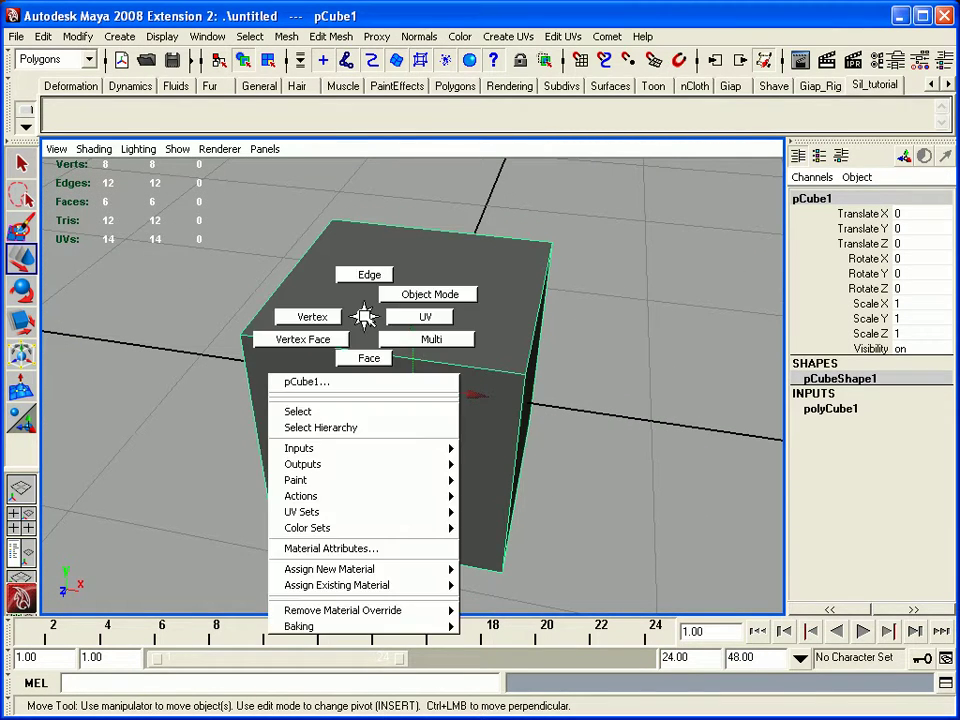
{"action": "left_click", "coordinate": [365, 357]}
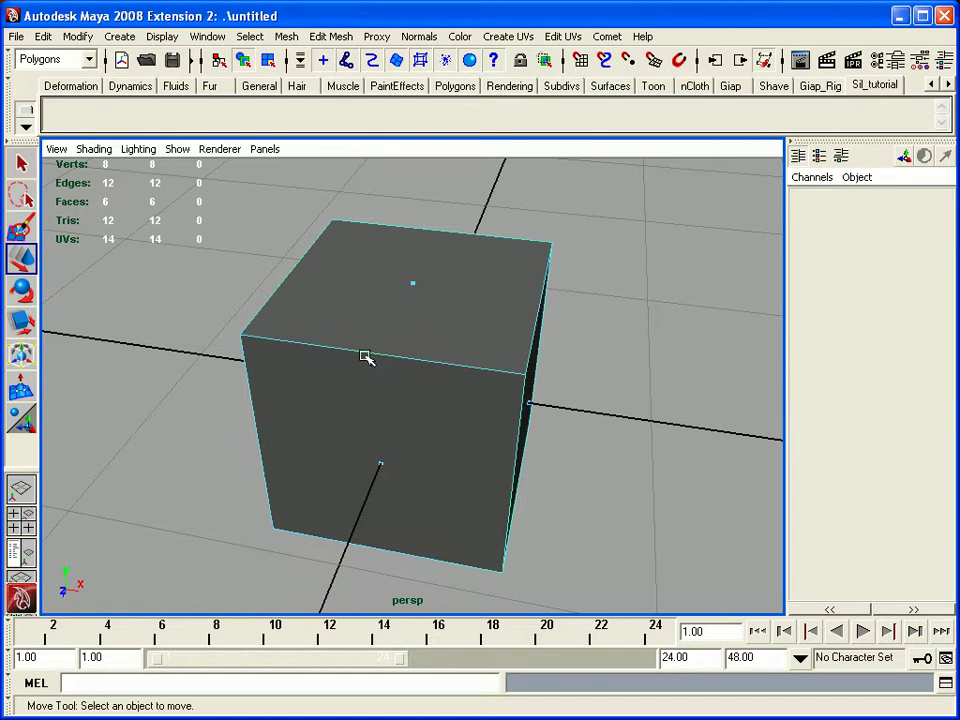
{"action": "left_click", "coordinate": [414, 286]}
{"action": "left_click_drag", "start_coordinate": [529, 304], "coordinate": [574, 208], "text": "alt"}
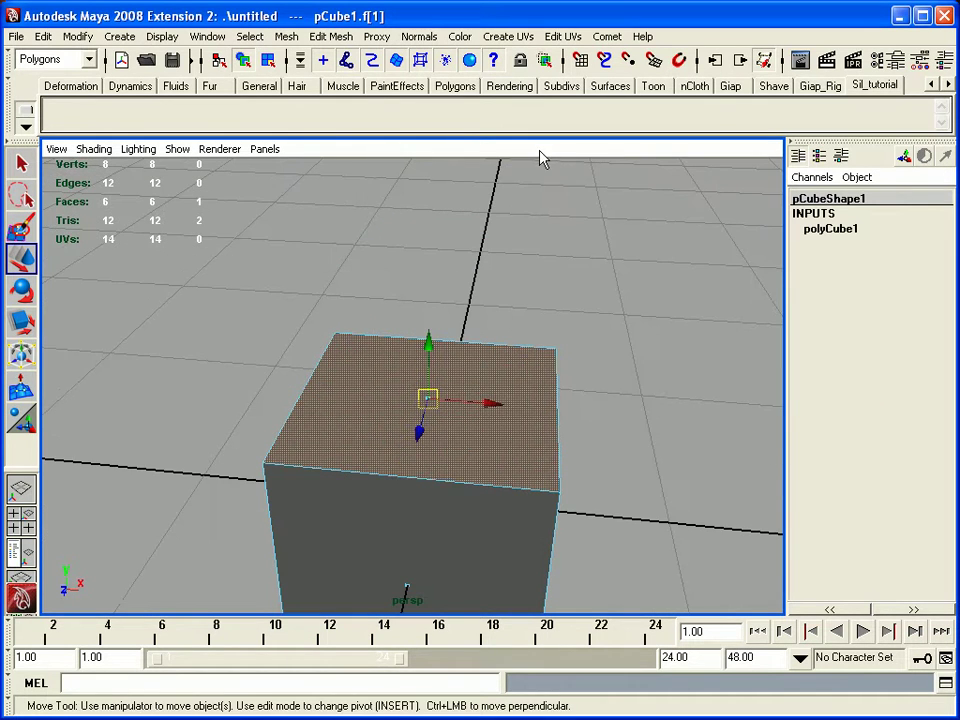
{"action": "left_click", "coordinate": [331, 36]}
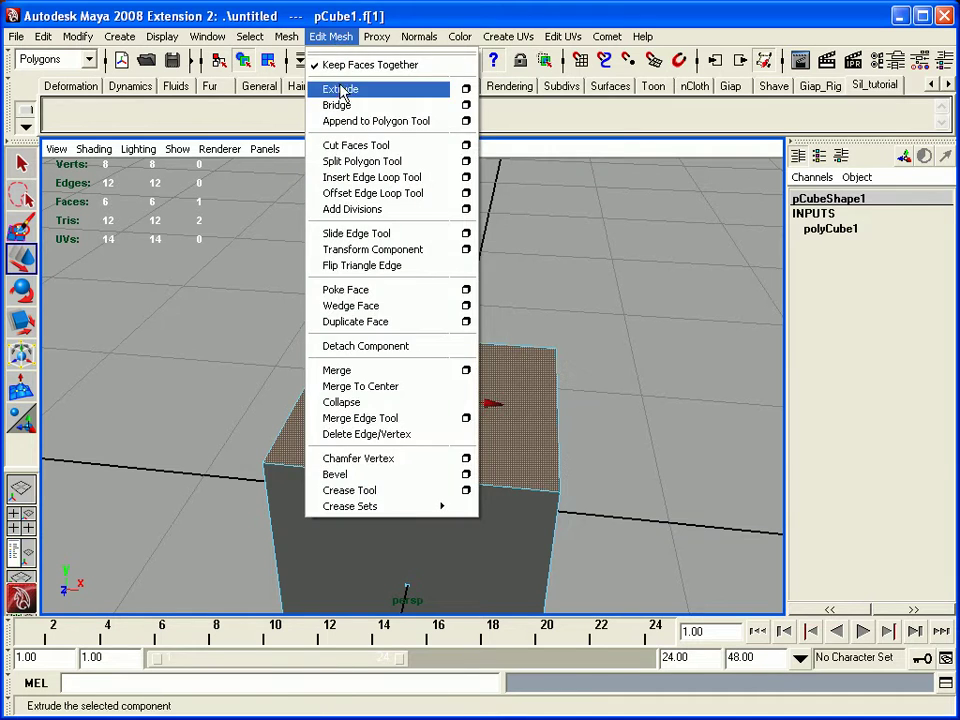
{"action": "left_click", "coordinate": [343, 87]}
{"action": "left_click_drag", "start_coordinate": [429, 346], "coordinate": [428, 272]}
{"action": "left_click", "coordinate": [643, 266]}
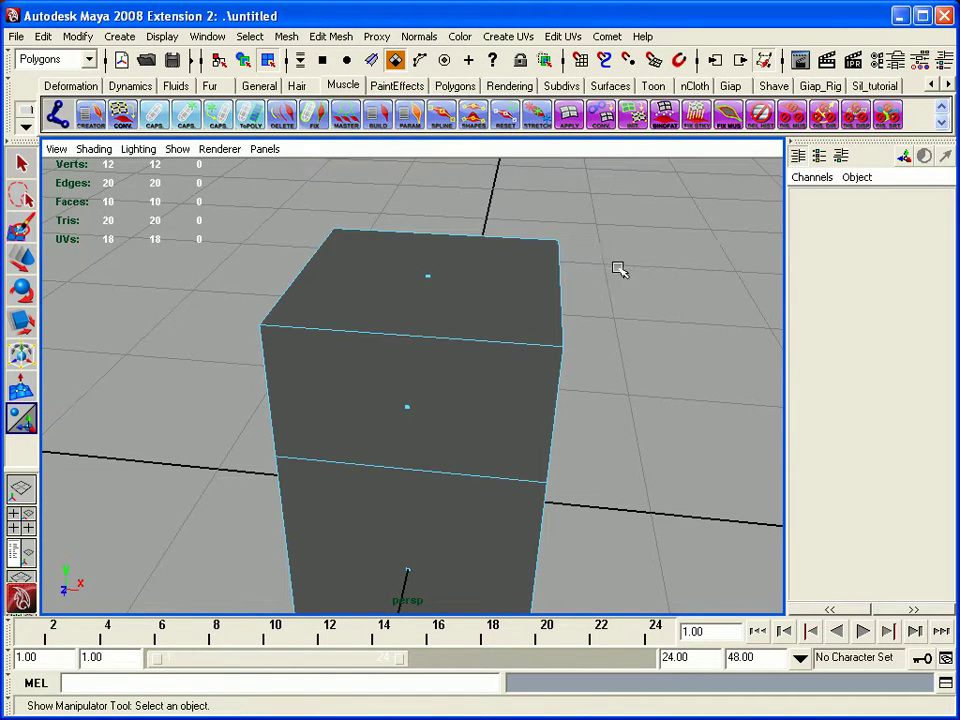
Step: Make the empty Sil_tutorial shelf active again and clear the face selection on the cube
{"action": "left_click_drag", "start_coordinate": [643, 266], "coordinate": [650, 300], "text": "alt"}
{"action": "left_click", "coordinate": [875, 85]}
{"action": "left_click_drag", "start_coordinate": [628, 360], "coordinate": [606, 390], "text": "alt"}
{"action": "left_click", "coordinate": [437, 321]}
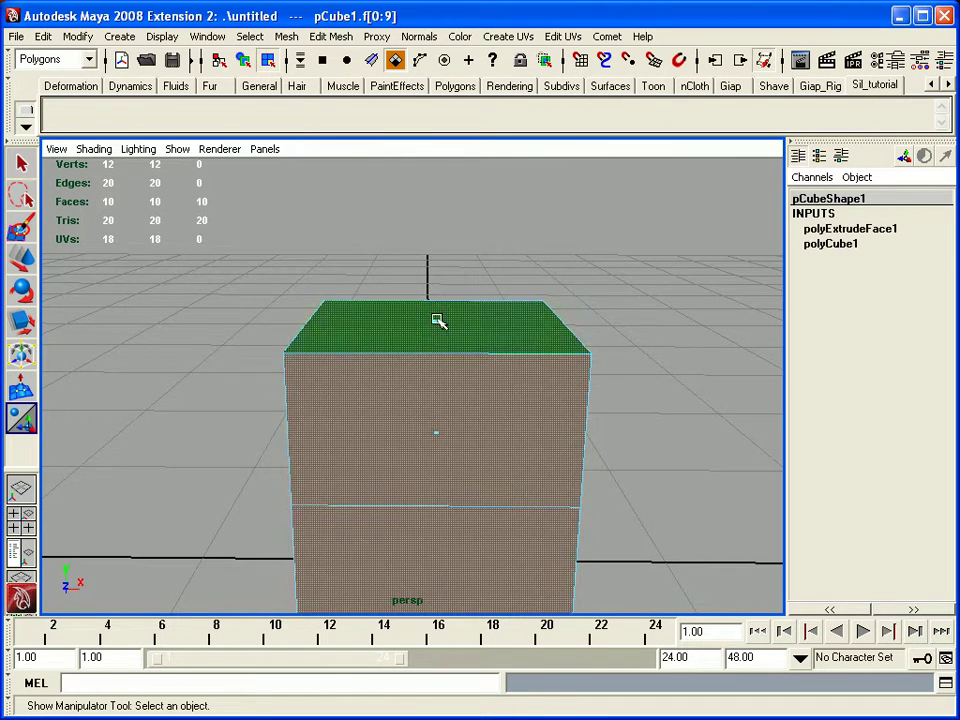
{"action": "left_click", "coordinate": [466, 281]}
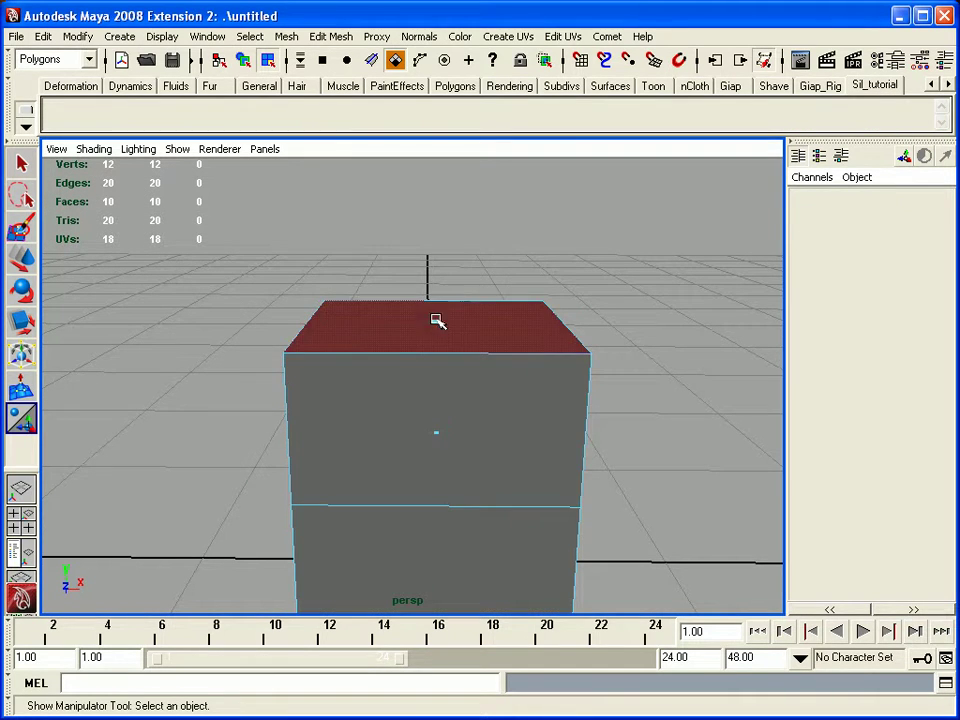
Step: Add the Extrude command to the Sil_tutorial shelf, with no face left selected on the cube
{"action": "left_click", "coordinate": [437, 321]}
{"action": "left_click", "coordinate": [331, 36]}
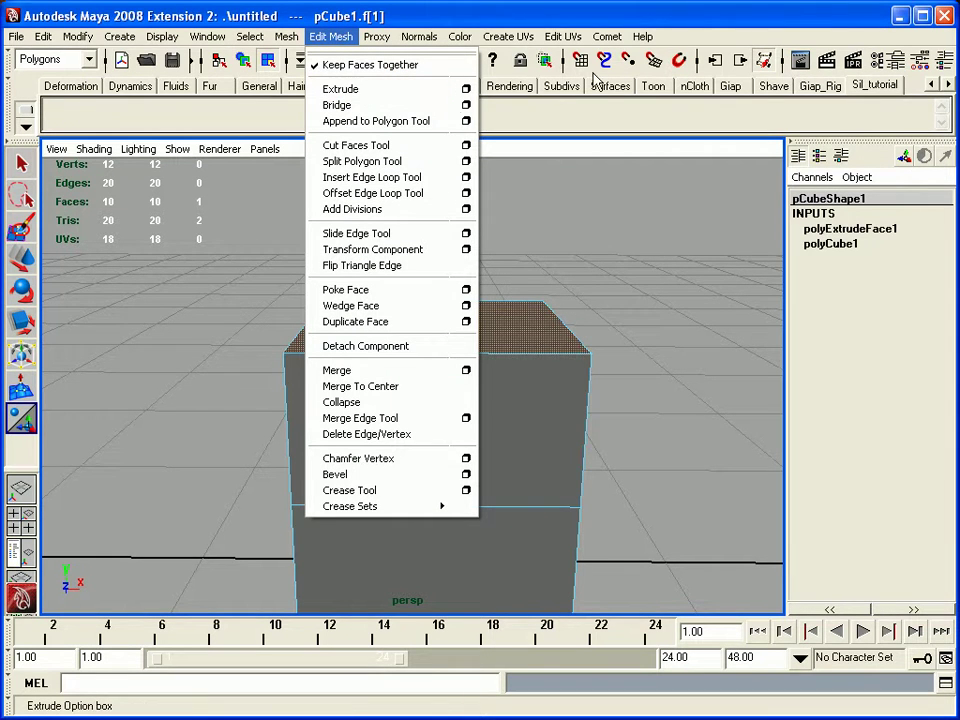
{"action": "left_click", "coordinate": [611, 272]}
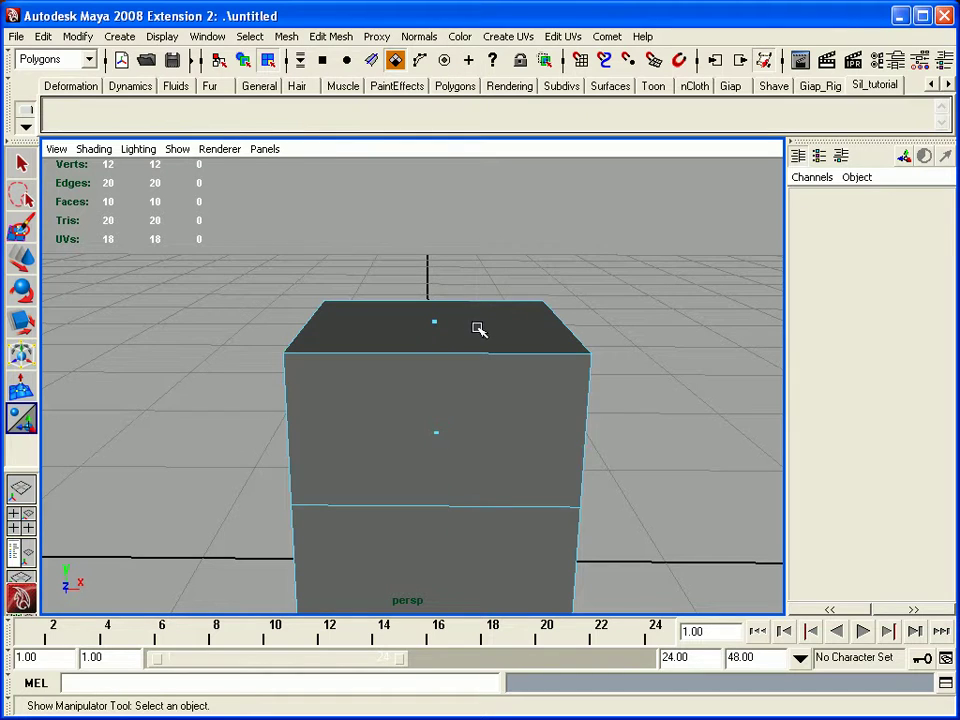
{"action": "left_click", "coordinate": [335, 38]}
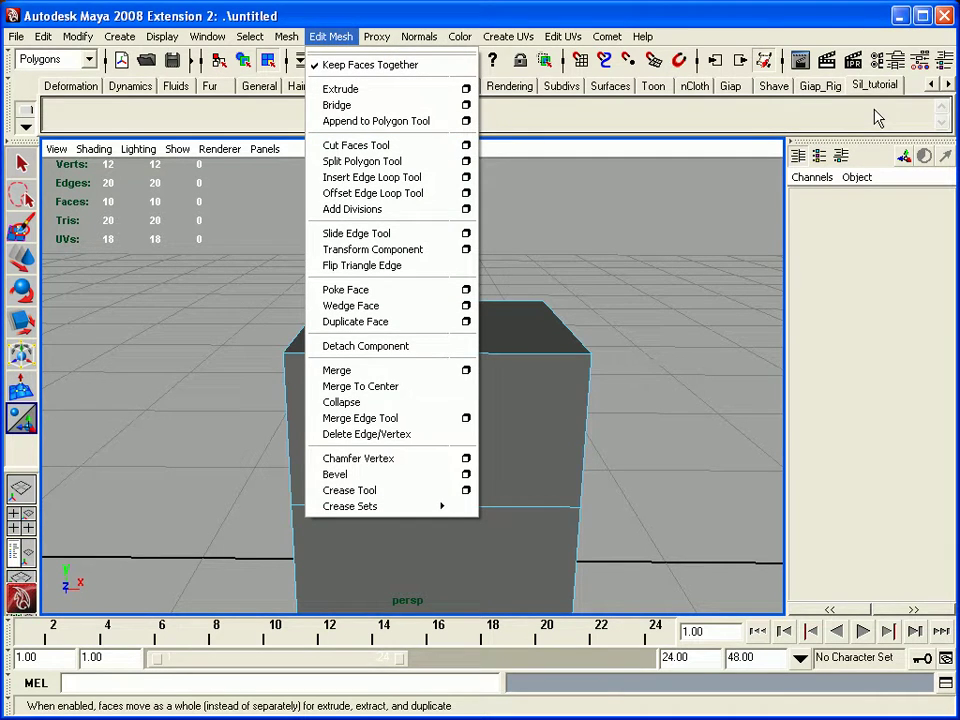
{"action": "left_click", "coordinate": [341, 92], "text": "ctrl+shift"}
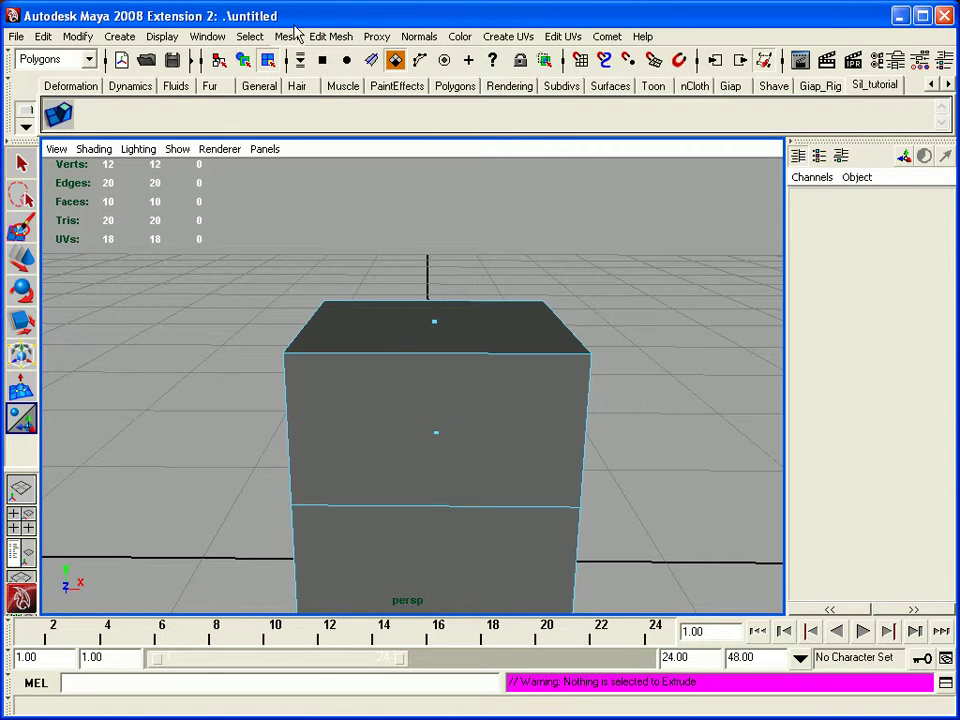
Step: Extrude the cube's top face with the new shelf entry, raise it about 0.29, and clear the selection
{"action": "left_click", "coordinate": [435, 320]}
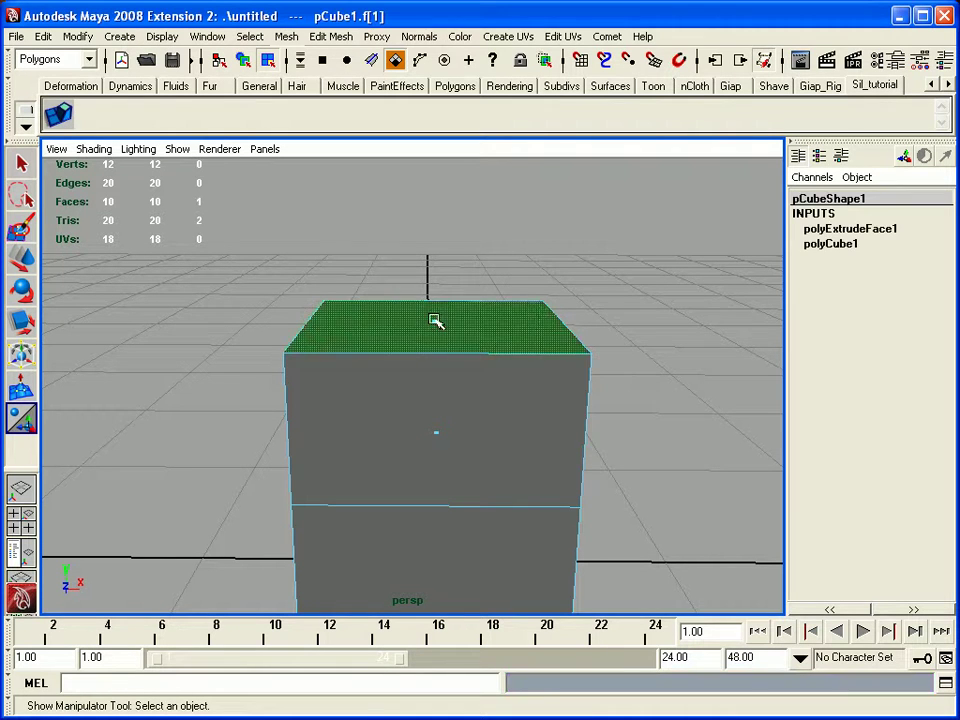
{"action": "left_click", "coordinate": [58, 115]}
{"action": "left_click_drag", "start_coordinate": [435, 256], "coordinate": [436, 181]}
{"action": "middle_click_drag", "start_coordinate": [433, 240], "coordinate": [435, 422], "text": "alt"}
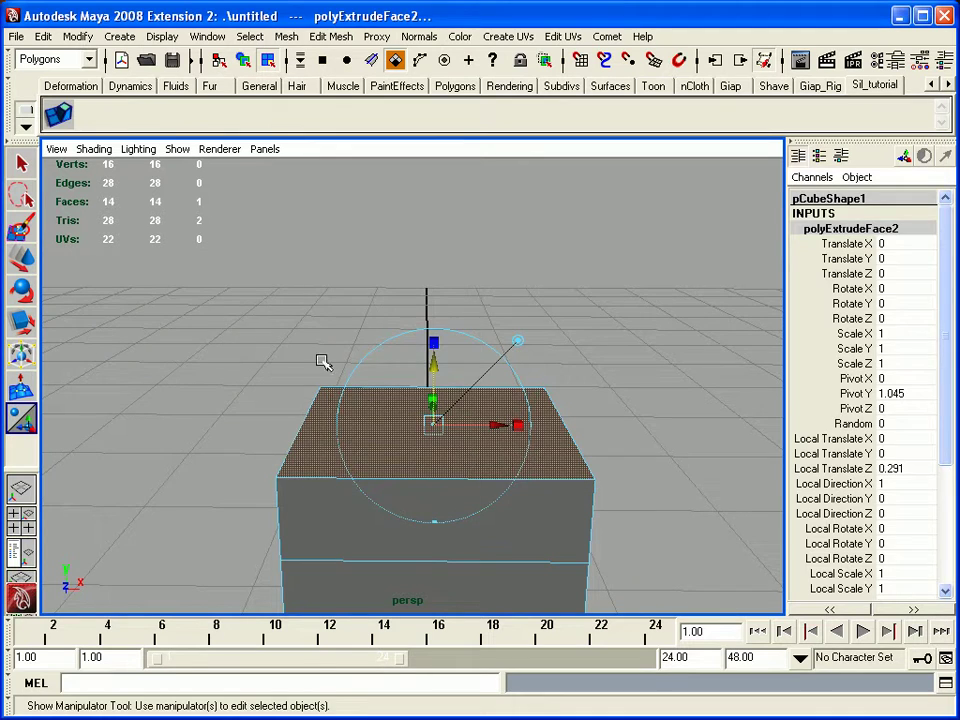
{"action": "left_click", "coordinate": [223, 349]}
{"action": "left_click_drag", "start_coordinate": [223, 388], "coordinate": [268, 386], "text": "alt"}
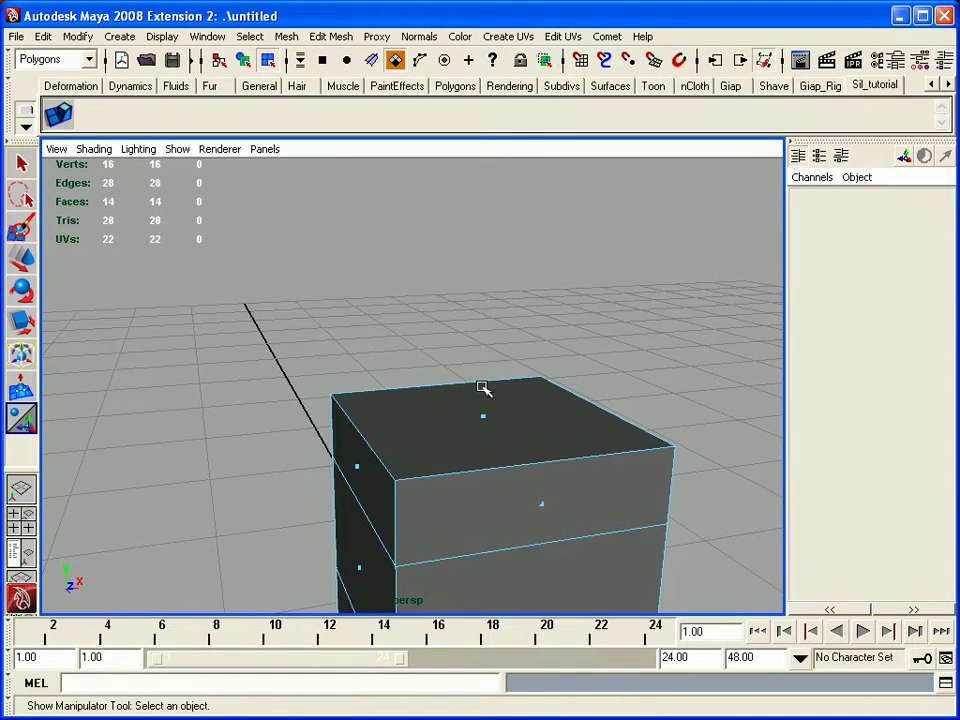
Step: Open the Extrude Face options, reset them to defaults, and set Divisions to 2
{"action": "left_click", "coordinate": [331, 38]}
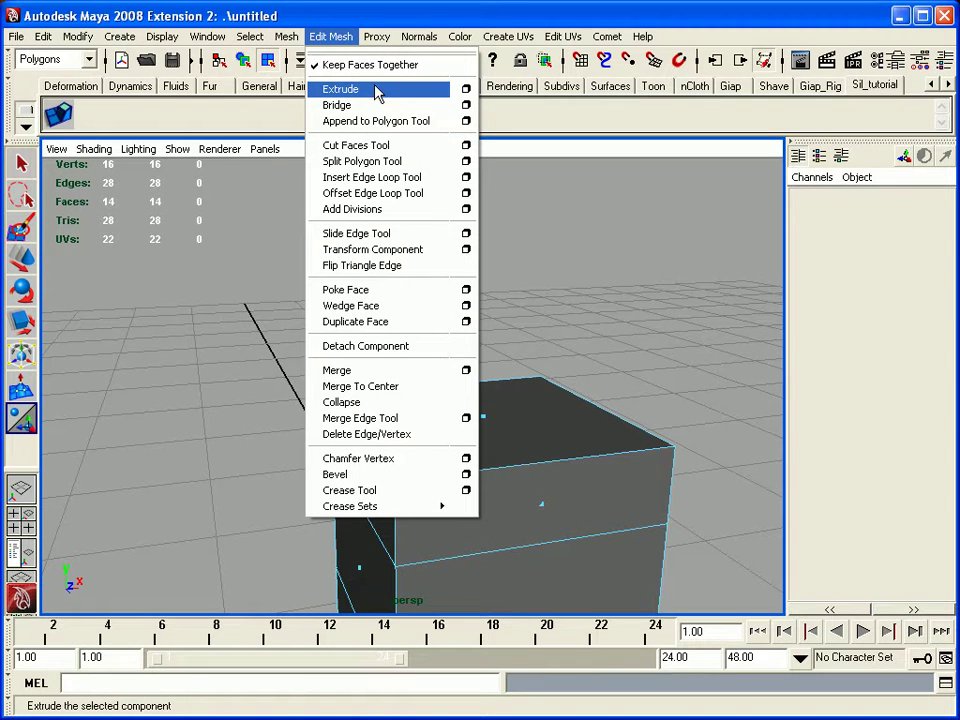
{"action": "left_click", "coordinate": [466, 91]}
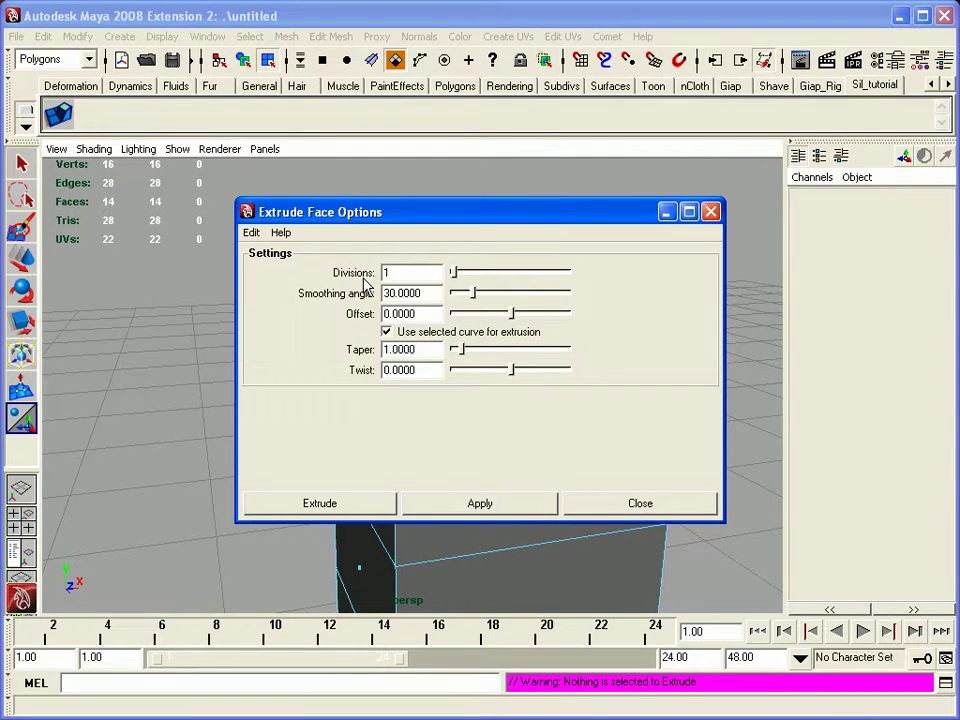
{"action": "left_click", "coordinate": [251, 233]}
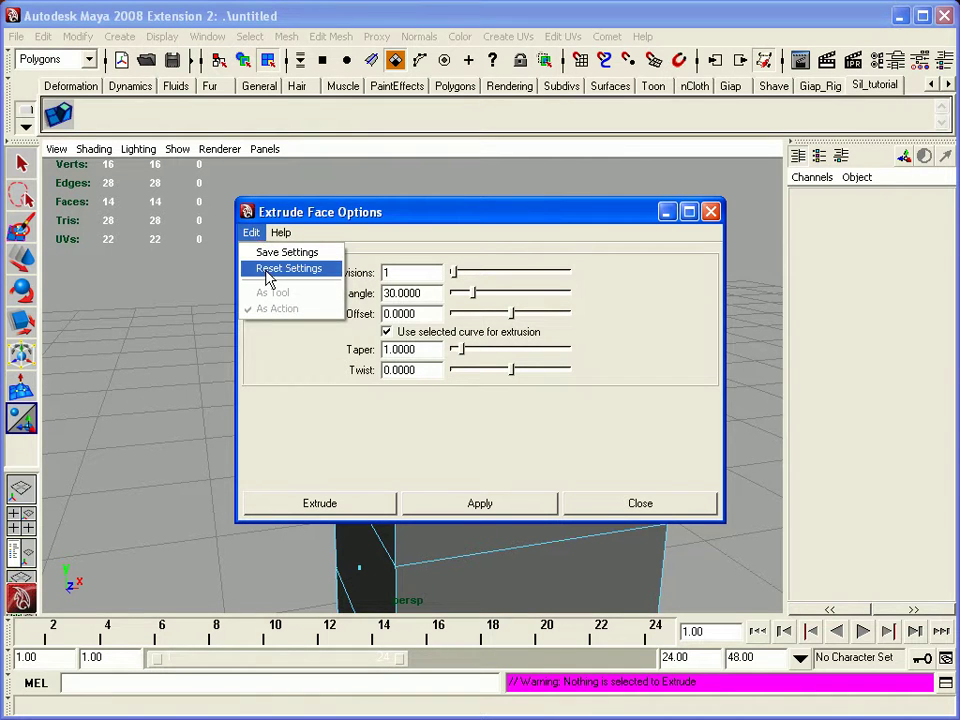
{"action": "left_click", "coordinate": [268, 270]}
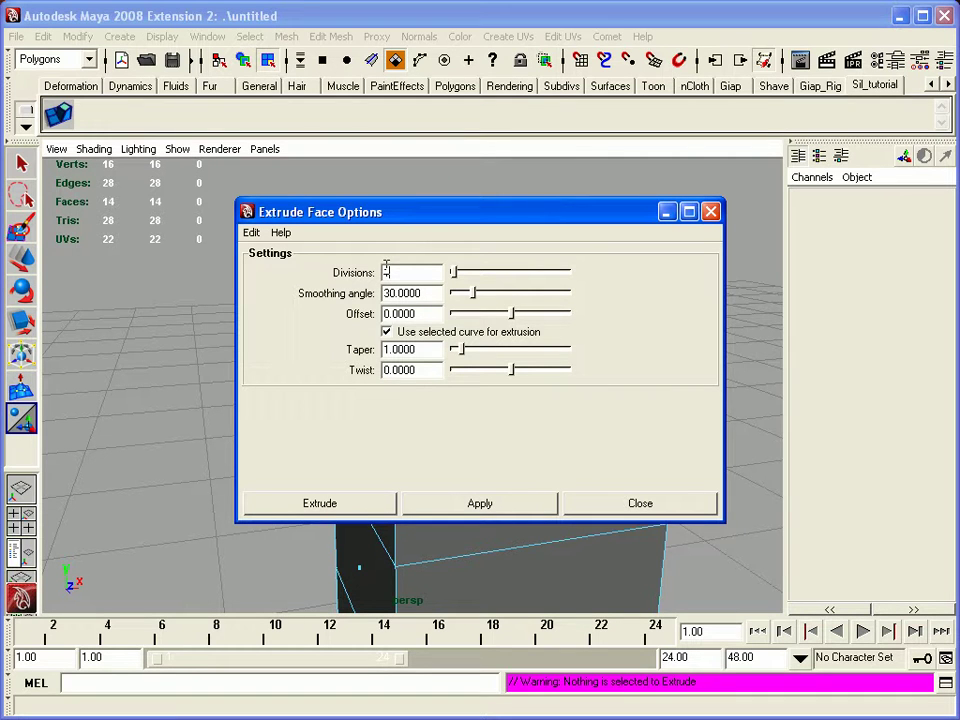
{"action": "left_click_drag", "start_coordinate": [397, 272], "coordinate": [367, 278]}
{"action": "type", "text": "2"}
{"action": "left_click_drag", "start_coordinate": [390, 215], "coordinate": [761, 199]}
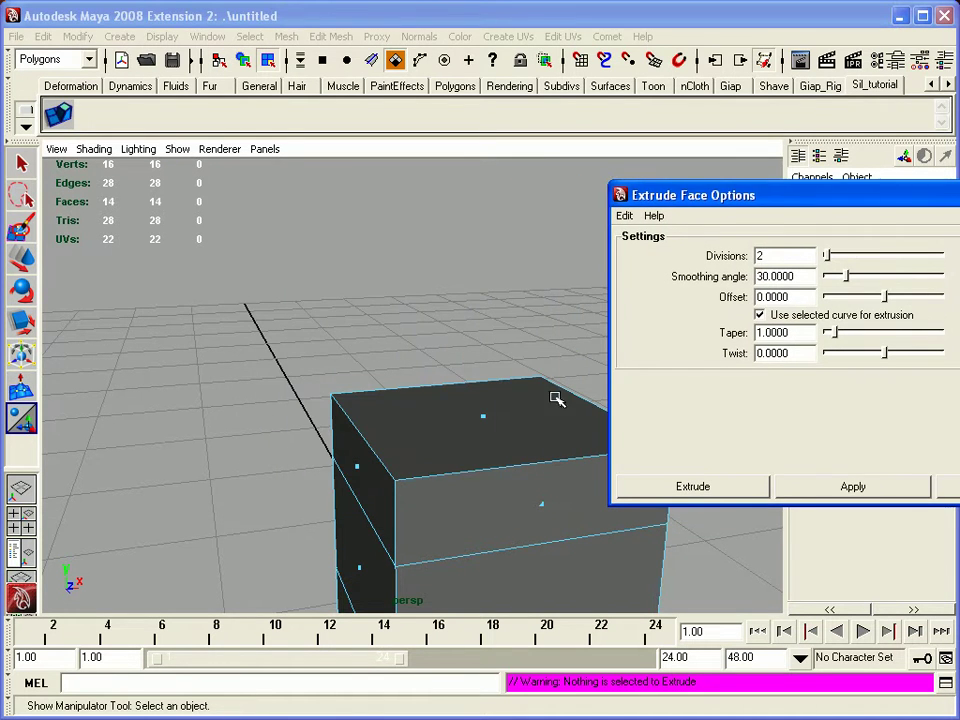
Step: Extrude the cube's top face with Divisions set to 2 and pull it upward about 0.21
{"action": "left_click", "coordinate": [484, 418]}
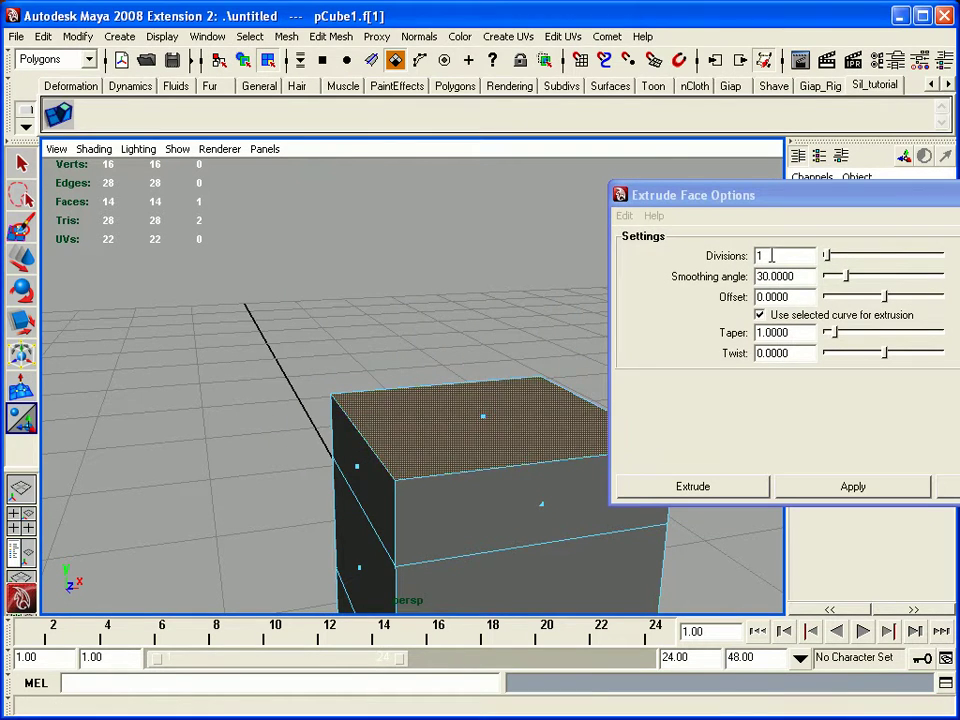
{"action": "left_click_drag", "start_coordinate": [770, 256], "coordinate": [759, 252]}
{"action": "type", "text": "2"}
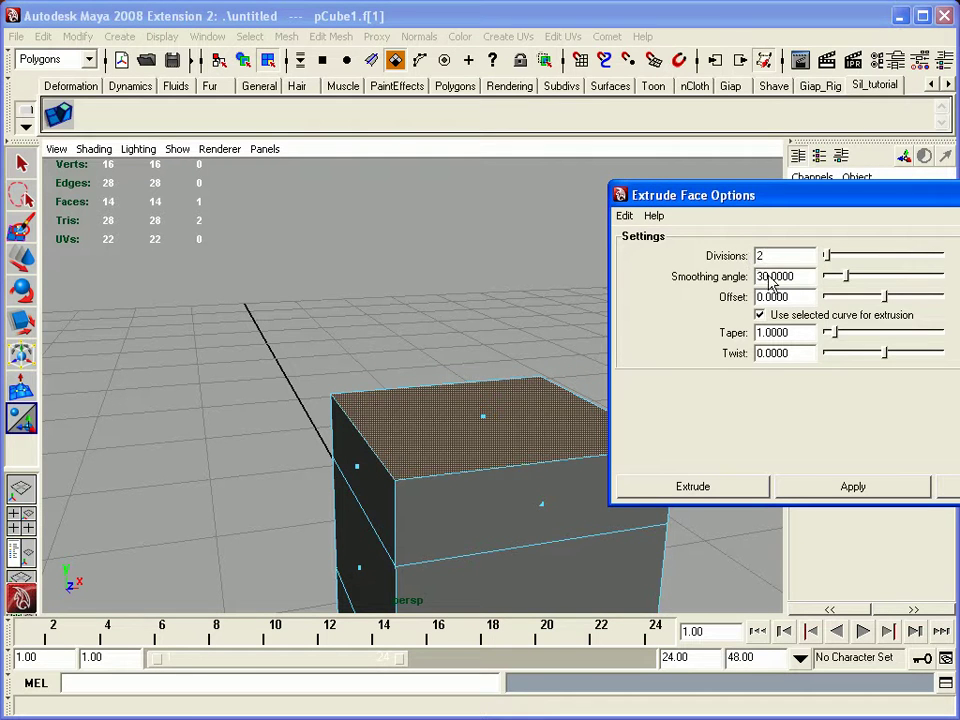
{"action": "left_click", "coordinate": [735, 490]}
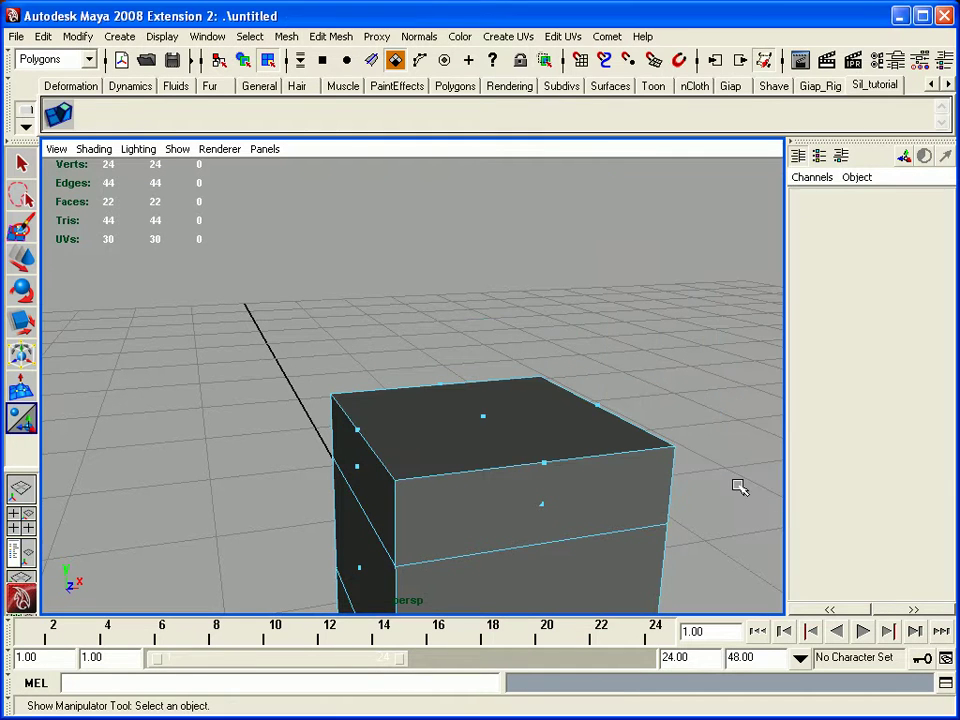
{"action": "left_click", "coordinate": [530, 404]}
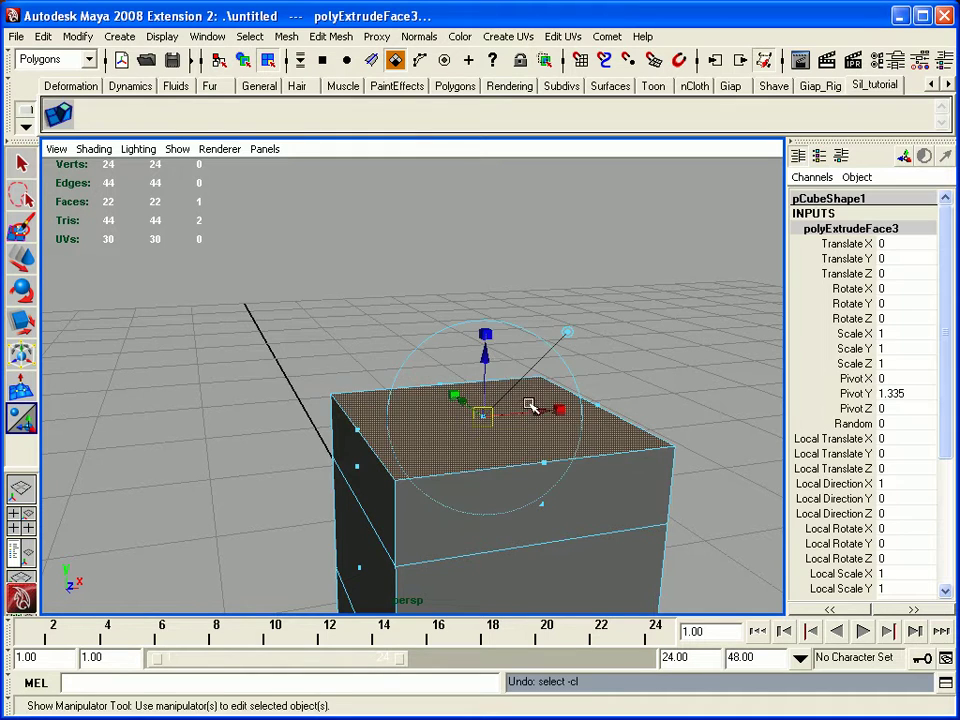
{"action": "left_click_drag", "start_coordinate": [484, 356], "coordinate": [488, 281]}
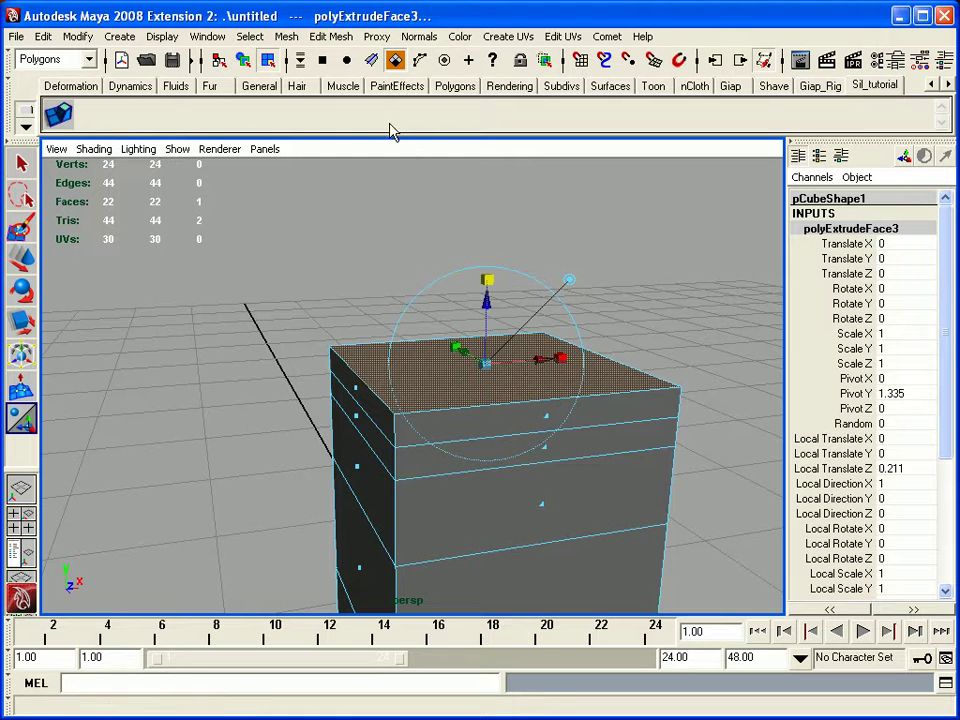
Step: Reset the Extrude Face options to their defaults and close the options window
{"action": "left_click", "coordinate": [330, 36]}
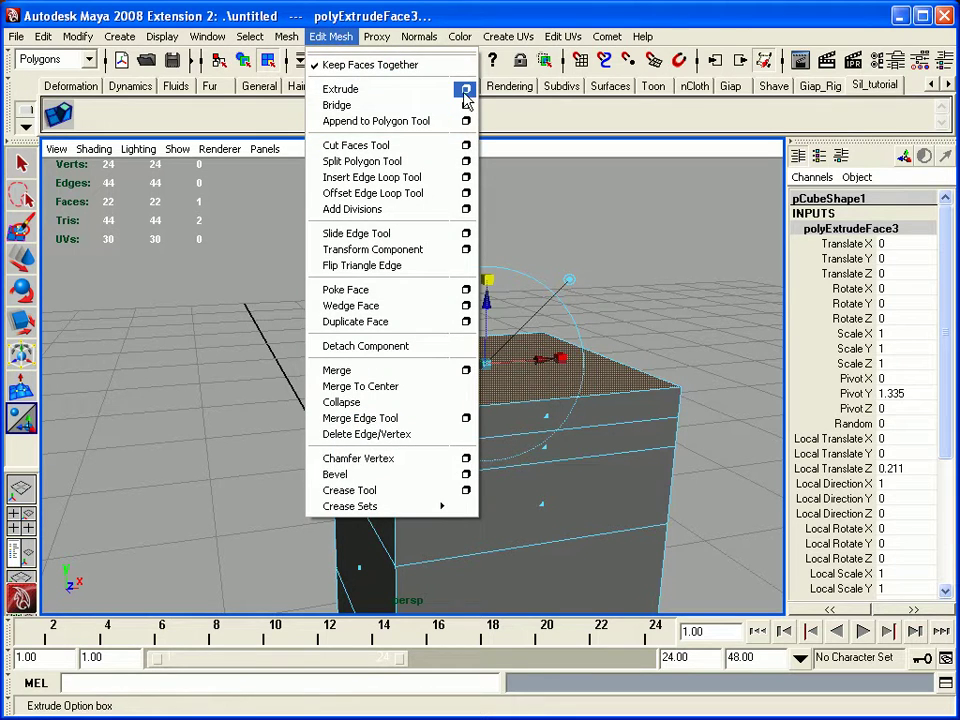
{"action": "left_click", "coordinate": [465, 91]}
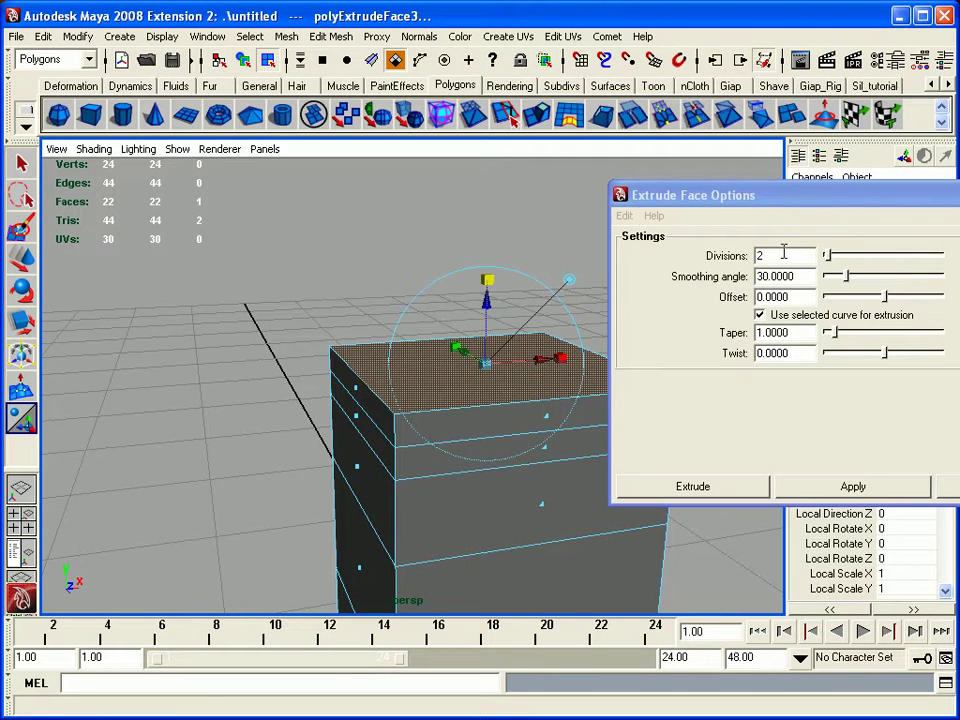
{"action": "left_click", "coordinate": [624, 215]}
{"action": "left_click", "coordinate": [633, 253]}
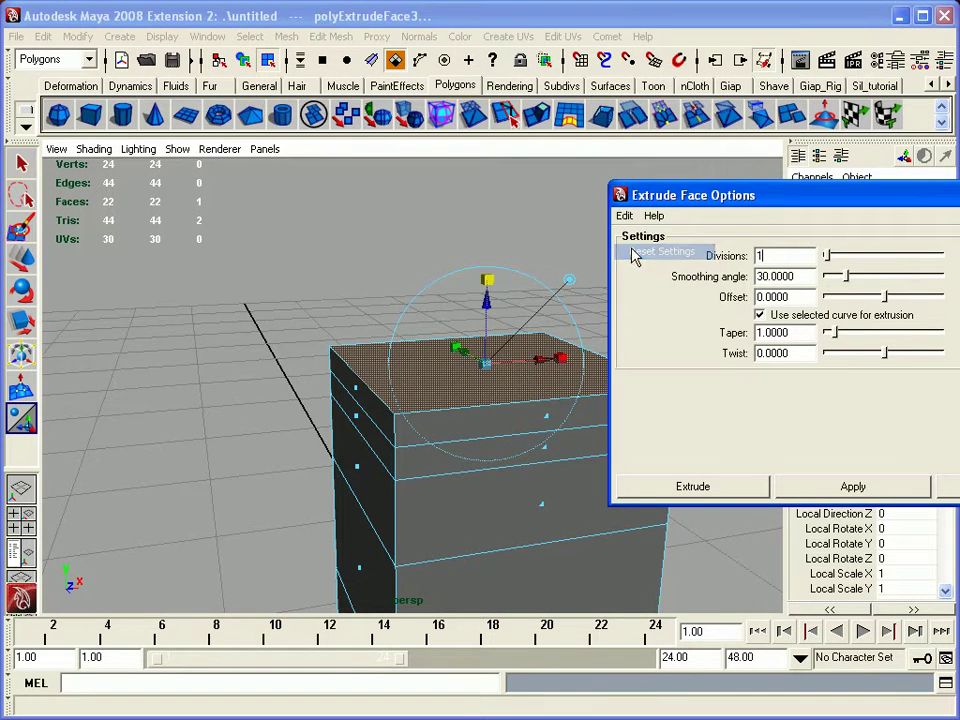
{"action": "left_click", "coordinate": [944, 486]}
Step: Undo the two-division extrusion of the top face and clear the selection
{"action": "left_click", "coordinate": [685, 278]}
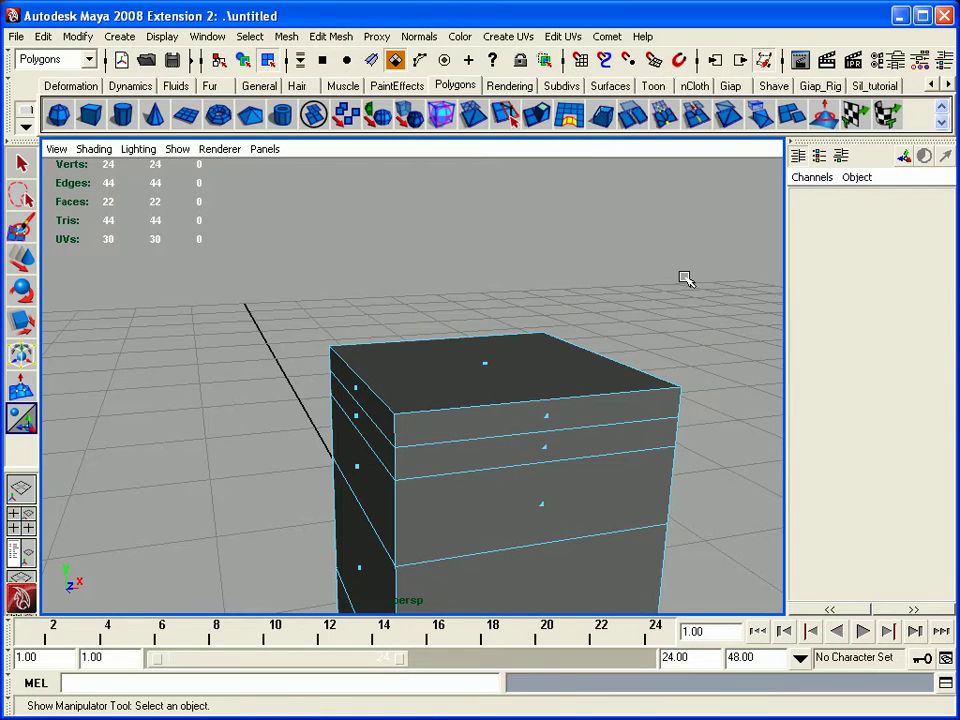
{"action": "key", "text": "ctrl+z"}
{"action": "key", "text": "ctrl+z"}
{"action": "key", "text": "ctrl+z"}
{"action": "left_click", "coordinate": [628, 251]}
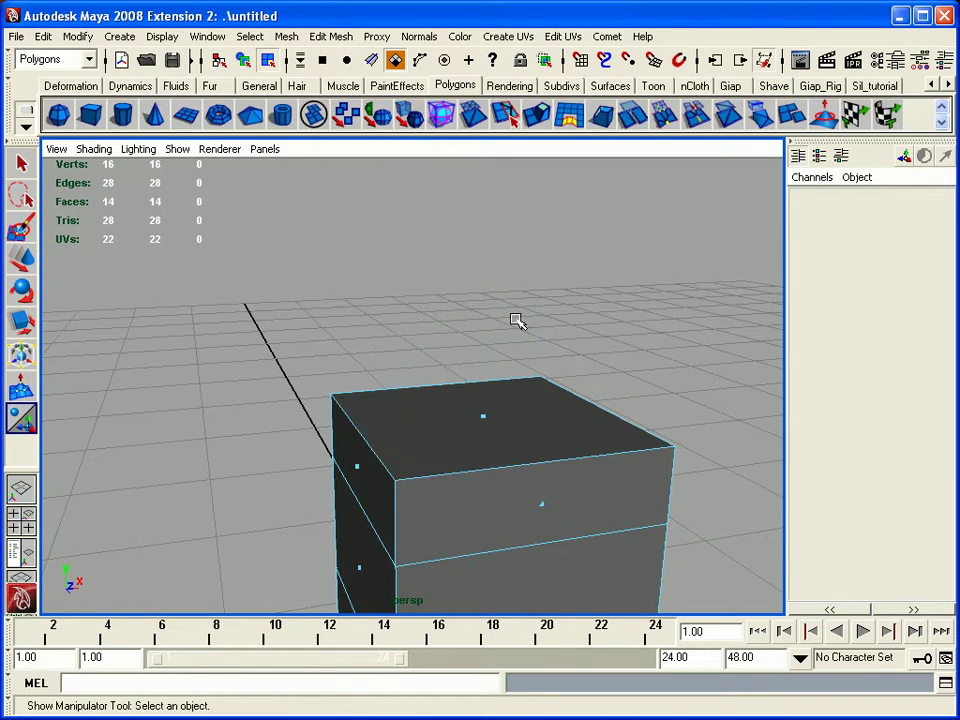
Step: Make the Sil_tutorial shelf active and add the Extrude option box to it as a second entry
{"action": "left_click", "coordinate": [874, 86]}
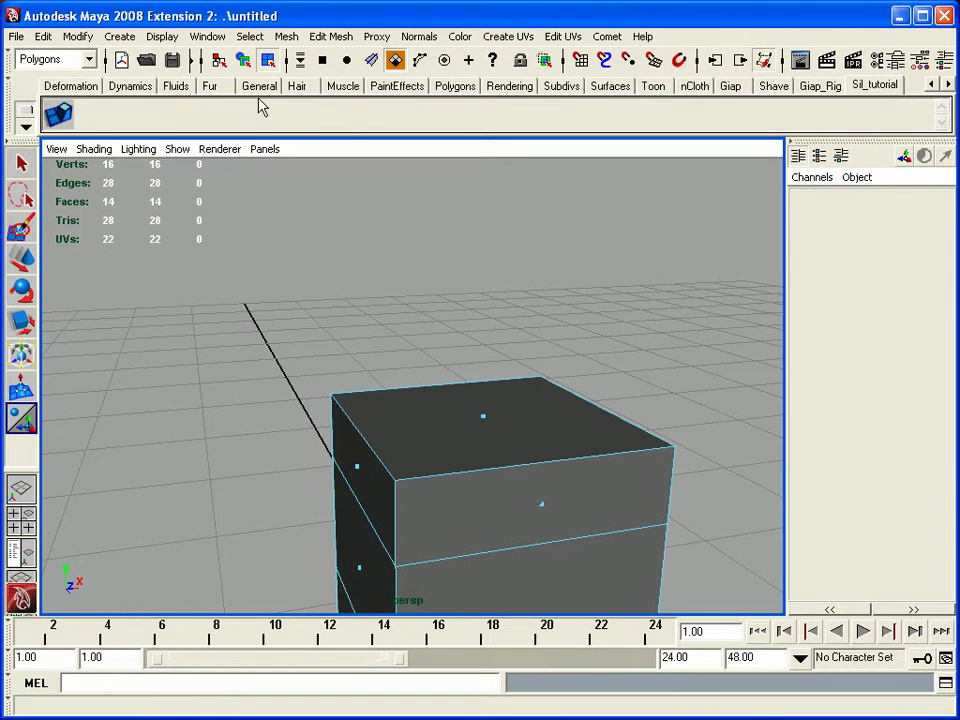
{"action": "left_click", "coordinate": [330, 36]}
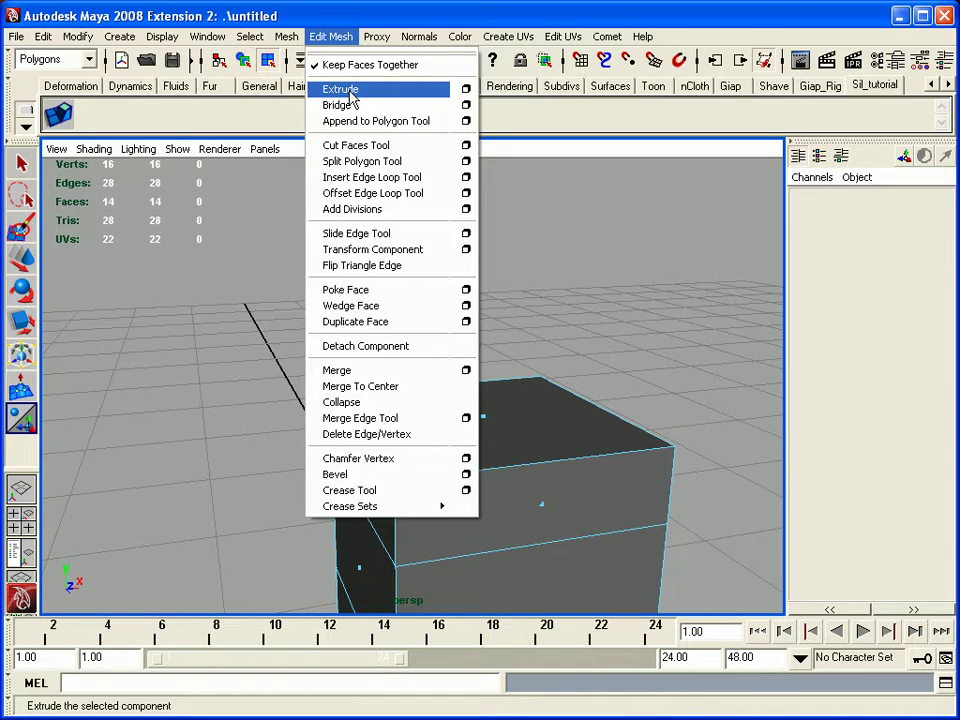
{"action": "left_click", "coordinate": [466, 93], "text": "ctrl+shift"}
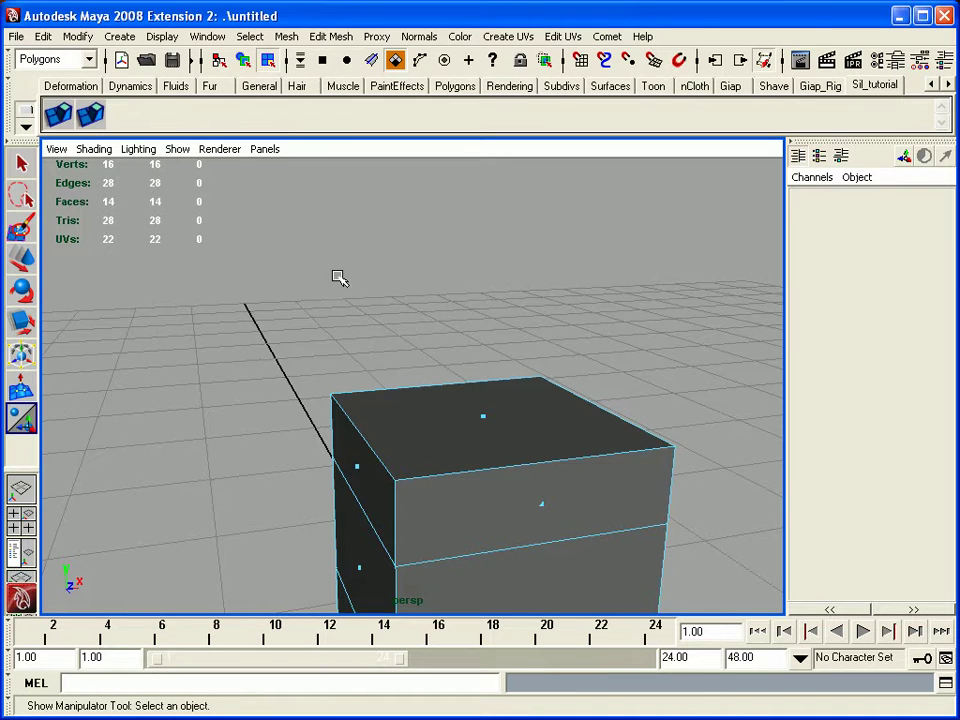
Step: Extrude the cube's top face with the first shelf entry and raise it about 0.19
{"action": "left_click", "coordinate": [484, 418]}
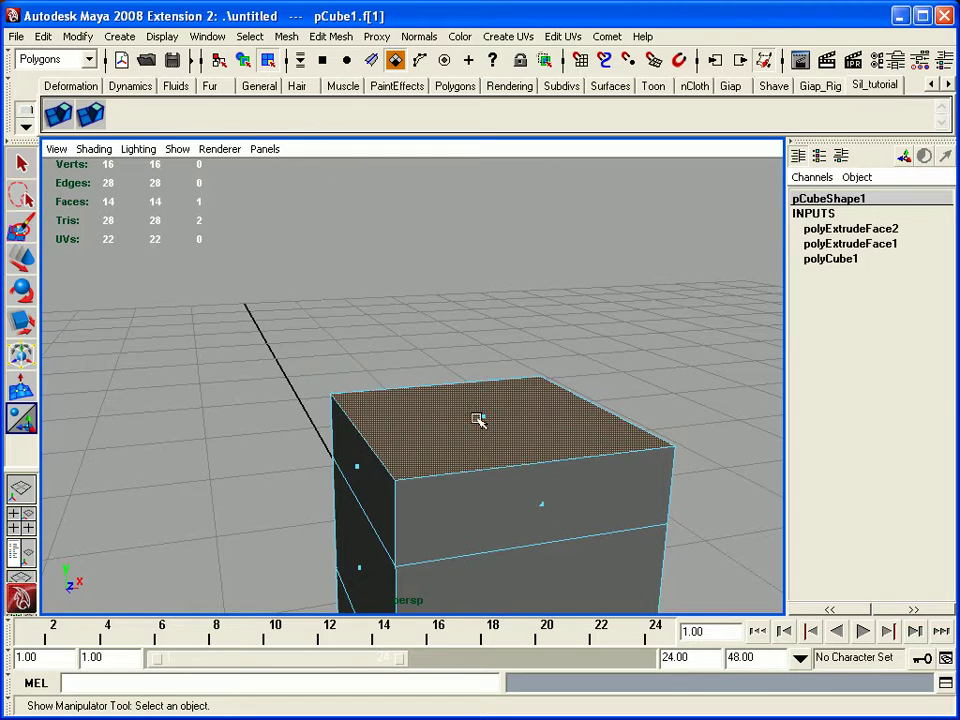
{"action": "left_click", "coordinate": [60, 116]}
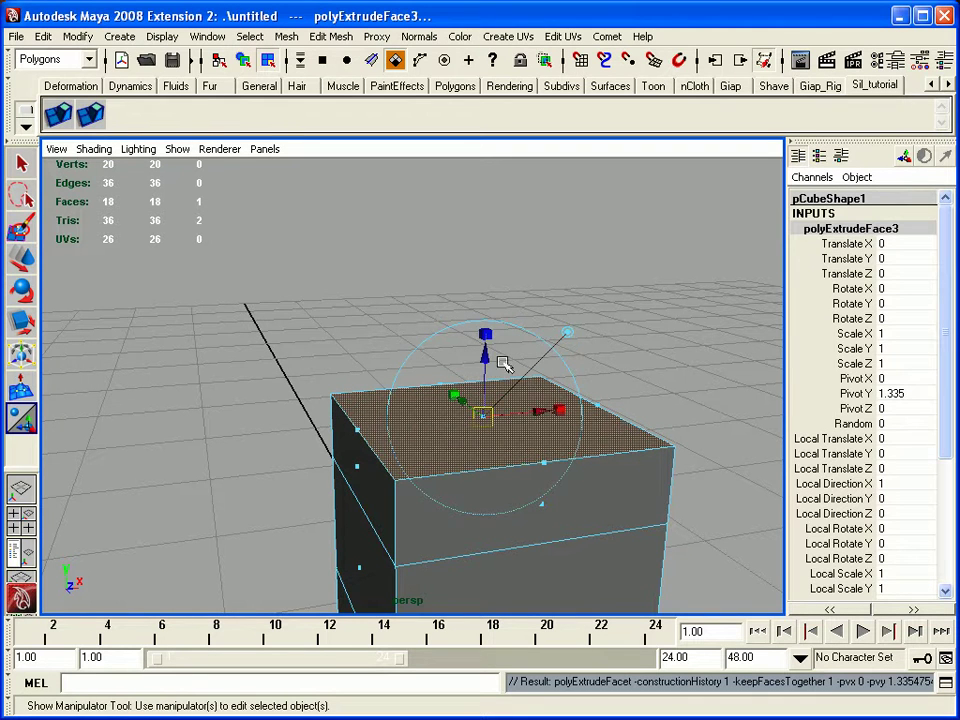
{"action": "left_click_drag", "start_coordinate": [487, 362], "coordinate": [482, 306]}
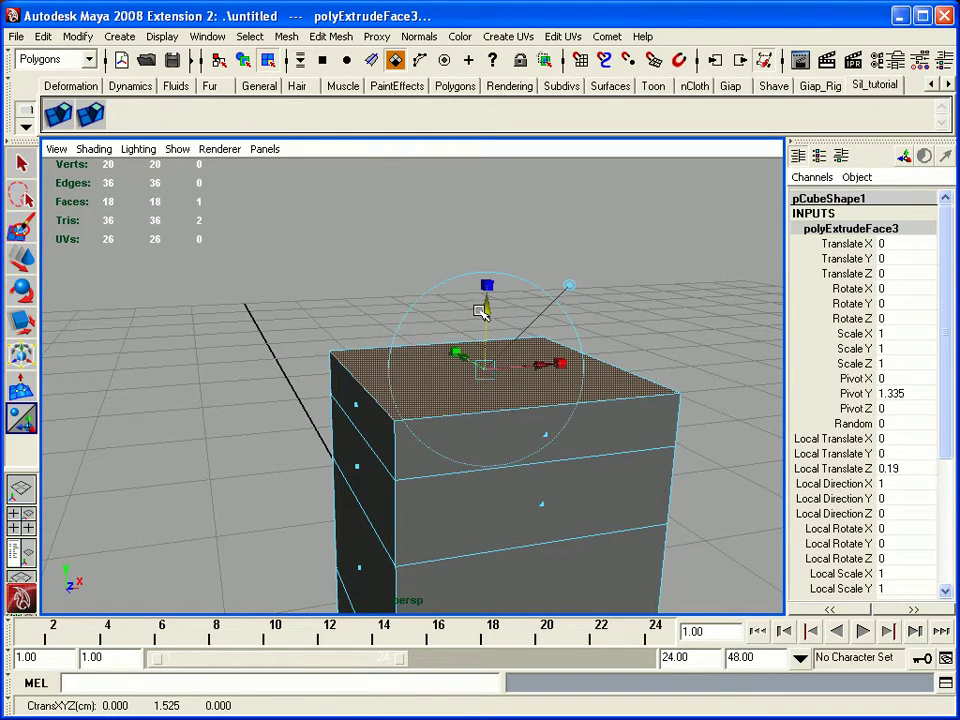
Step: View the Extrude Face options through the second shelf entry, close them, and compare both shelf entries with the Edit Mesh commands
{"action": "left_click", "coordinate": [92, 114]}
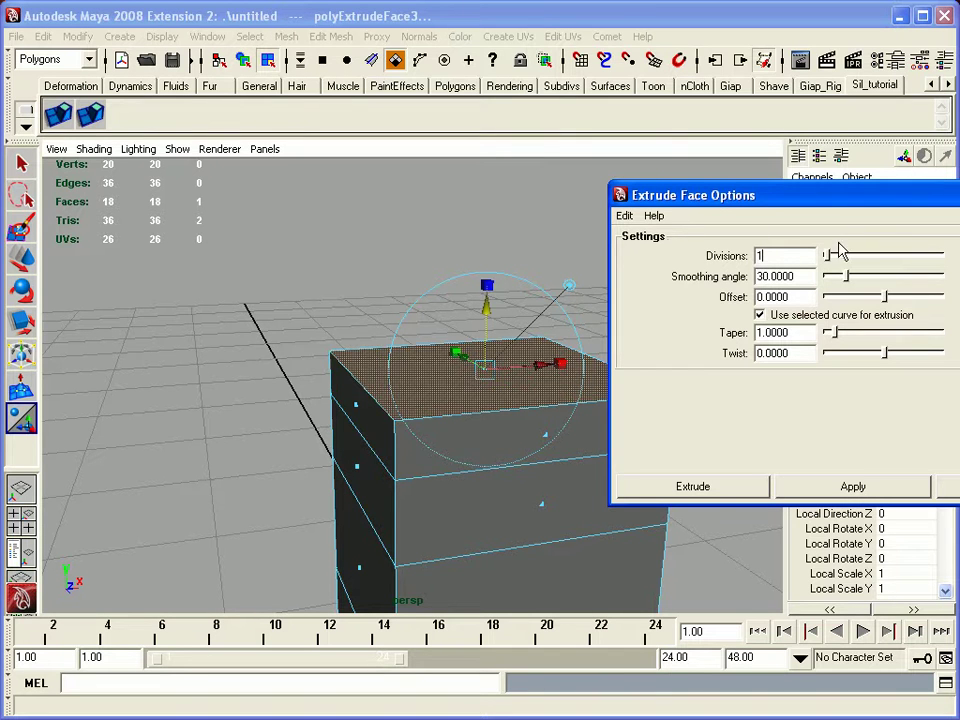
{"action": "left_click", "coordinate": [955, 195]}
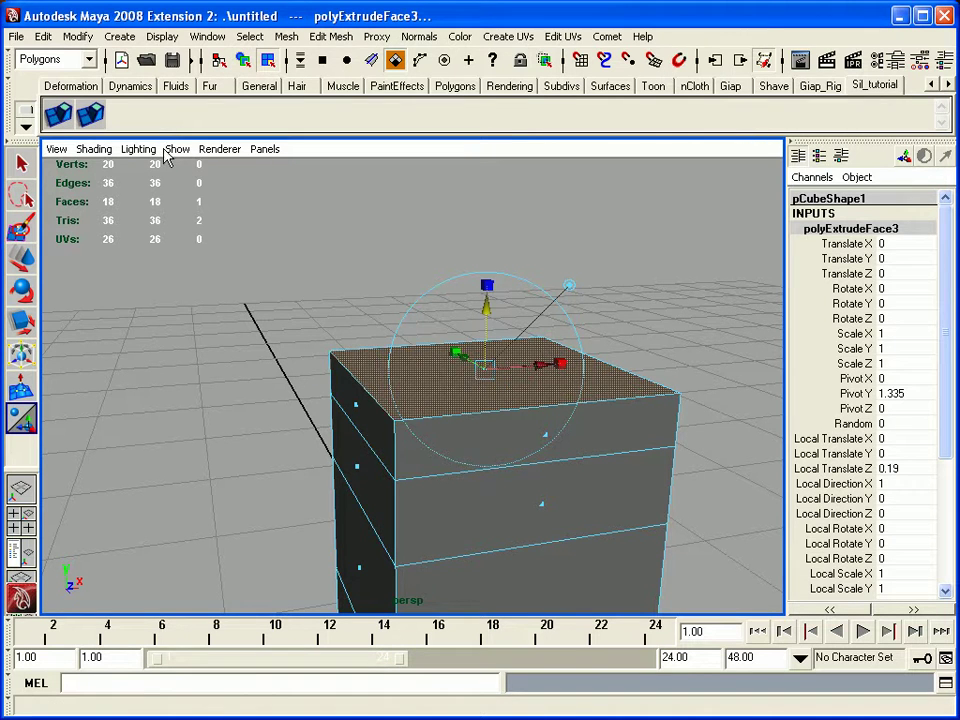
{"action": "left_click", "coordinate": [329, 36]}
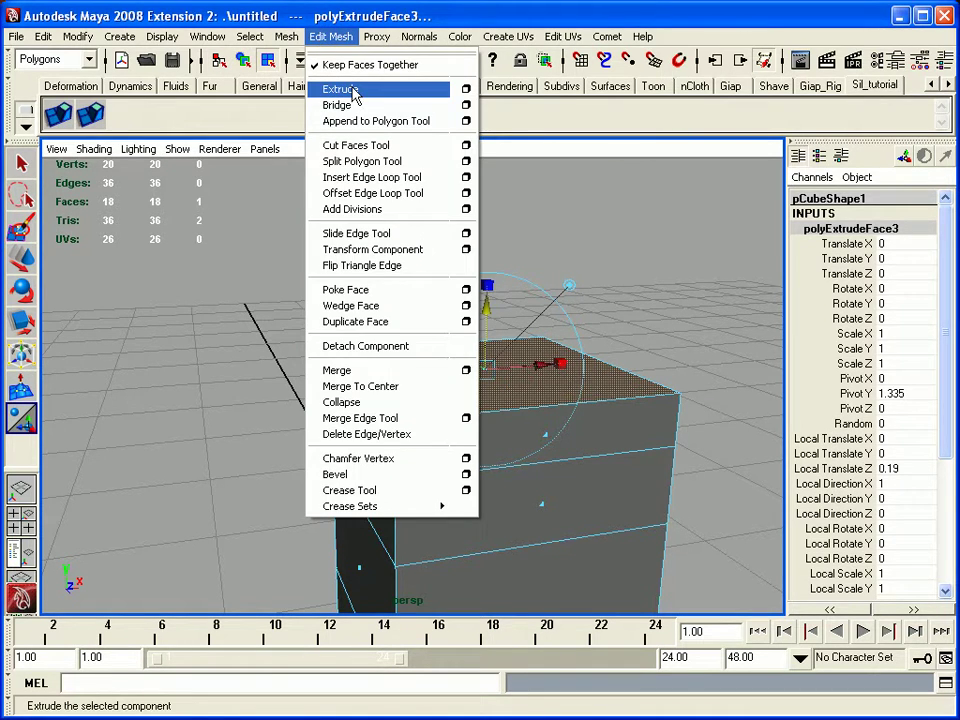
{"action": "left_click", "coordinate": [105, 122]}
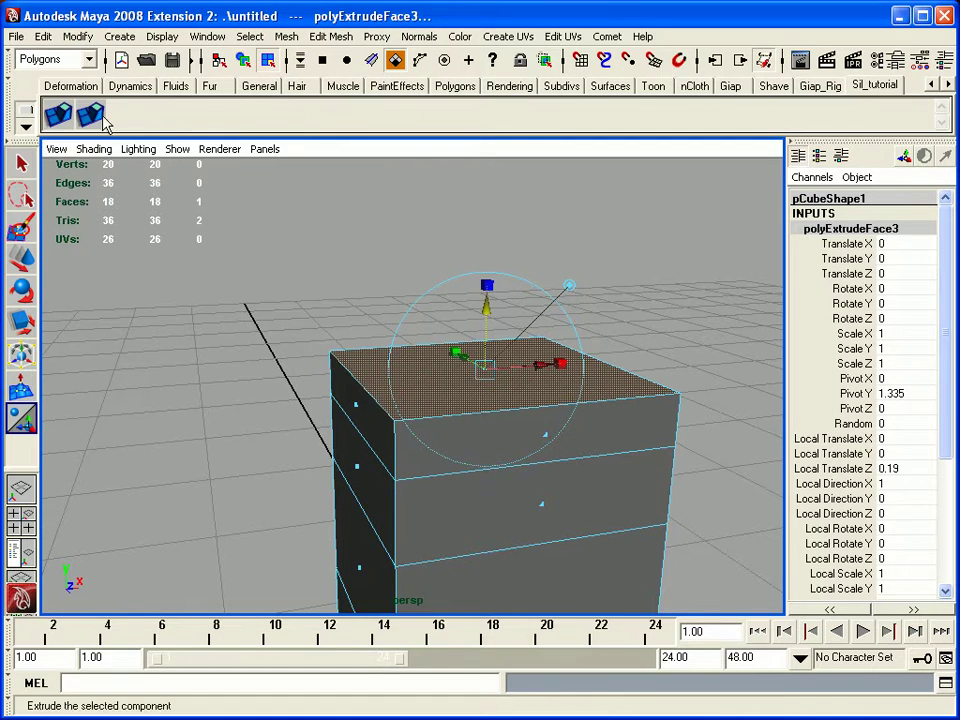
{"action": "left_click", "coordinate": [323, 34]}
{"action": "left_click", "coordinate": [125, 126]}
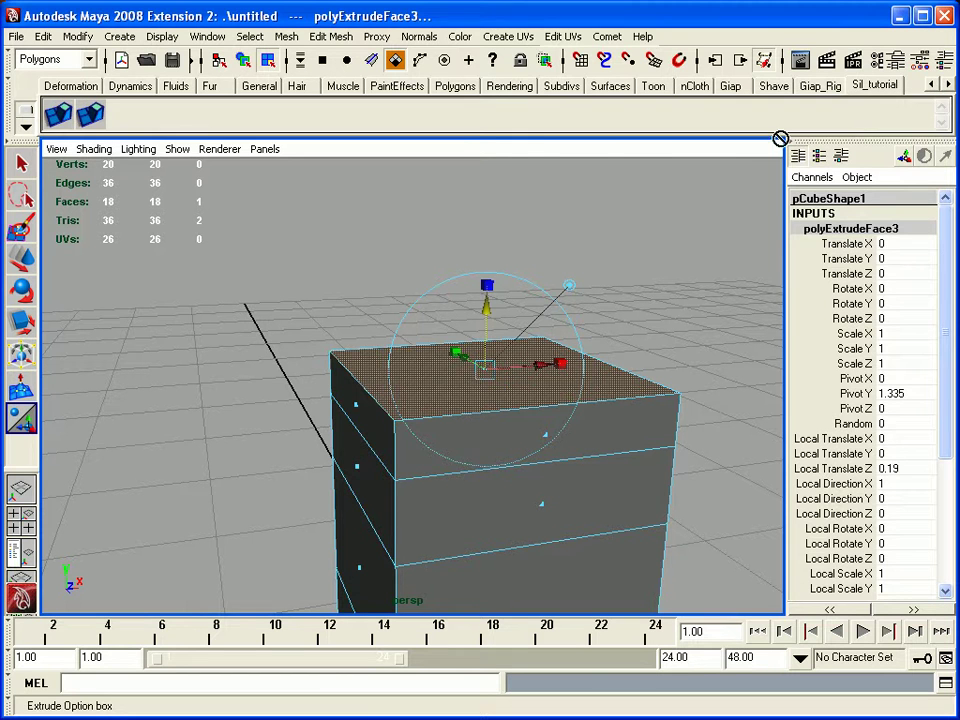
Step: Clear the face selection, return to object mode, and select the whole cube
{"action": "left_click", "coordinate": [320, 265]}
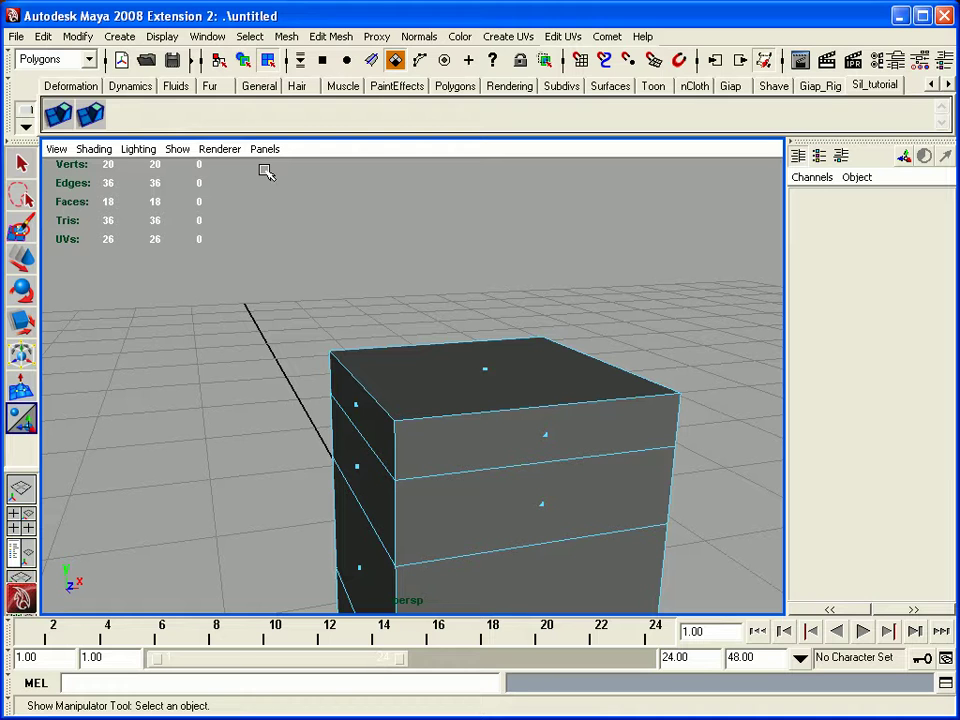
{"action": "key", "text": "F8"}
{"action": "left_click", "coordinate": [467, 456]}
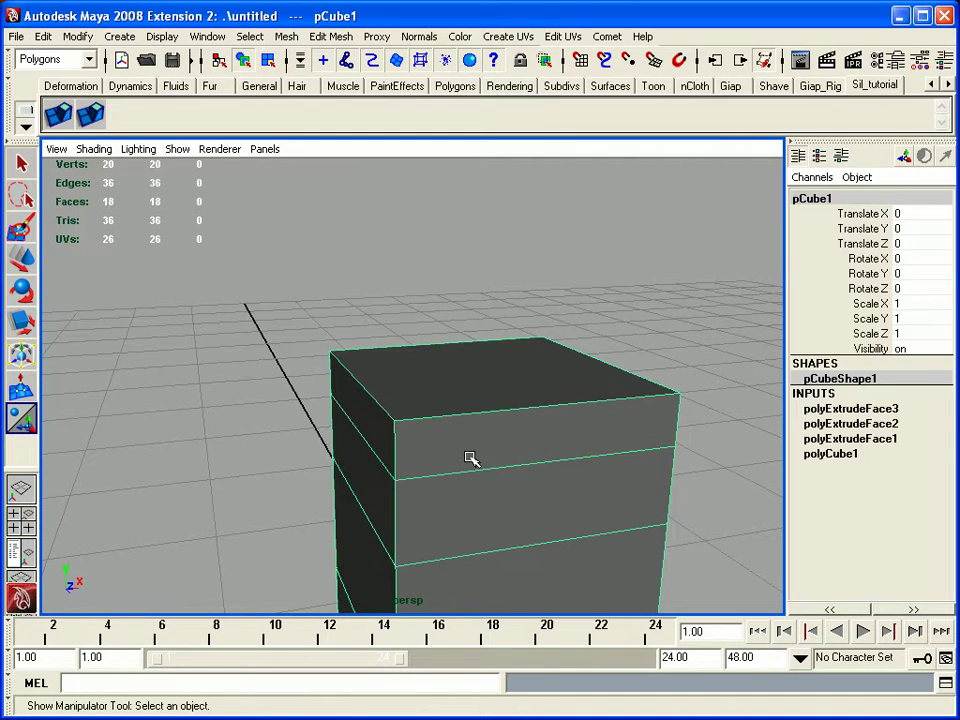
Step: Delete the extruded cube and start a new scene without saving the current one
{"action": "key", "text": "Delete"}
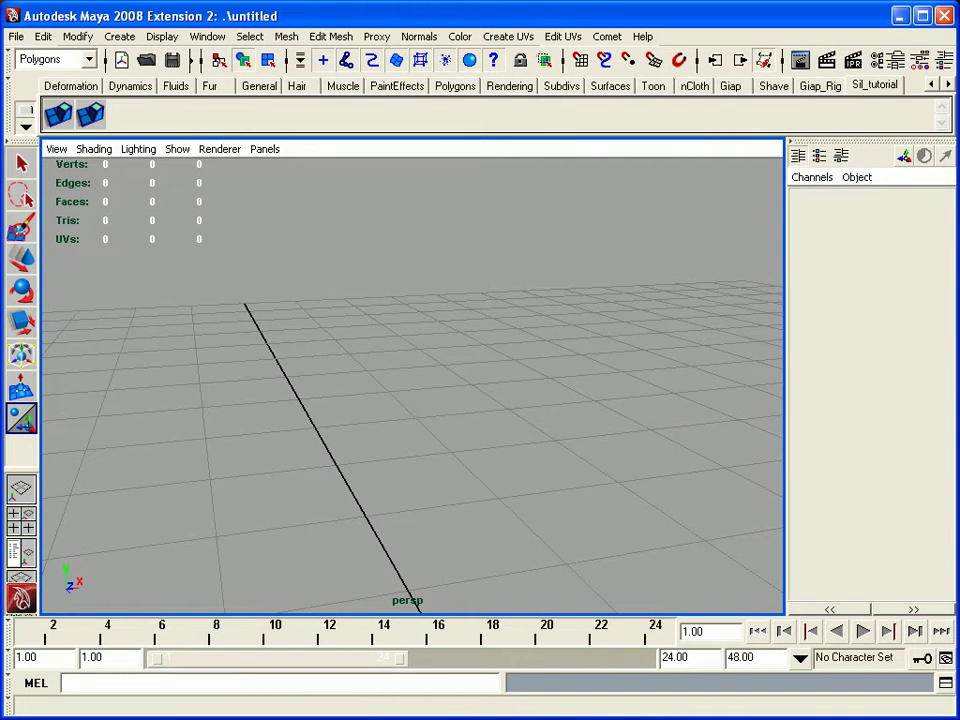
{"action": "left_click", "coordinate": [16, 37]}
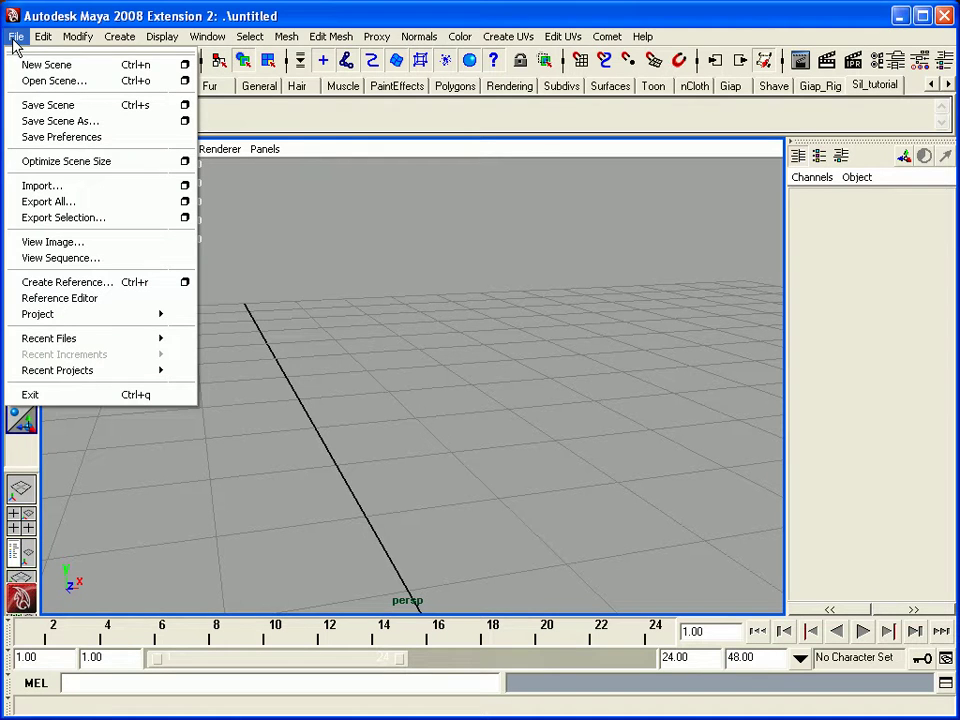
{"action": "left_click", "coordinate": [73, 66]}
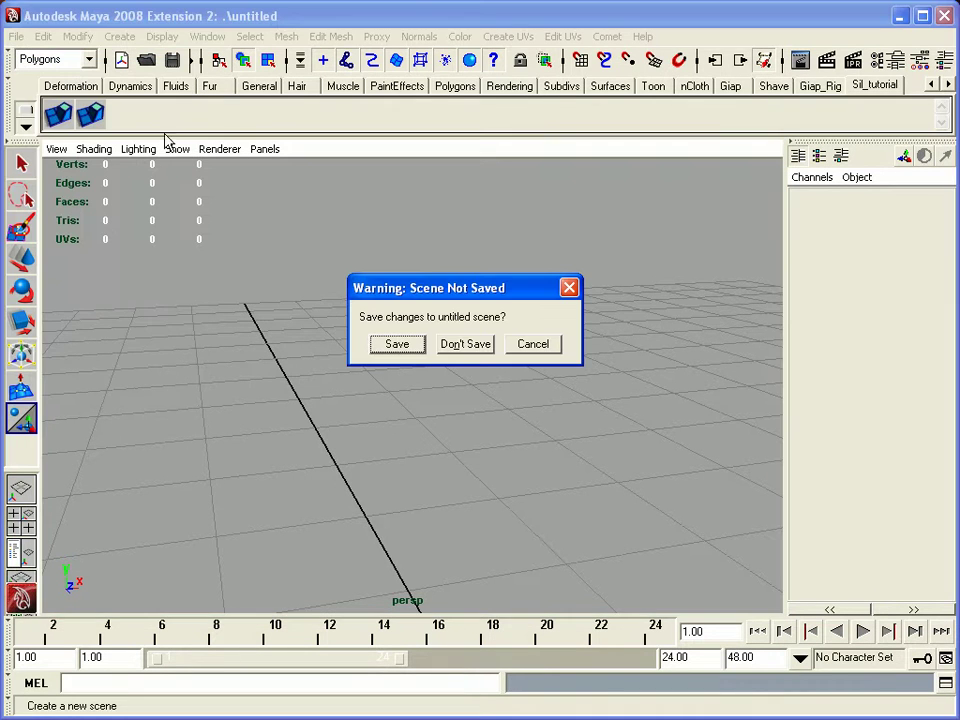
{"action": "left_click", "coordinate": [466, 345]}
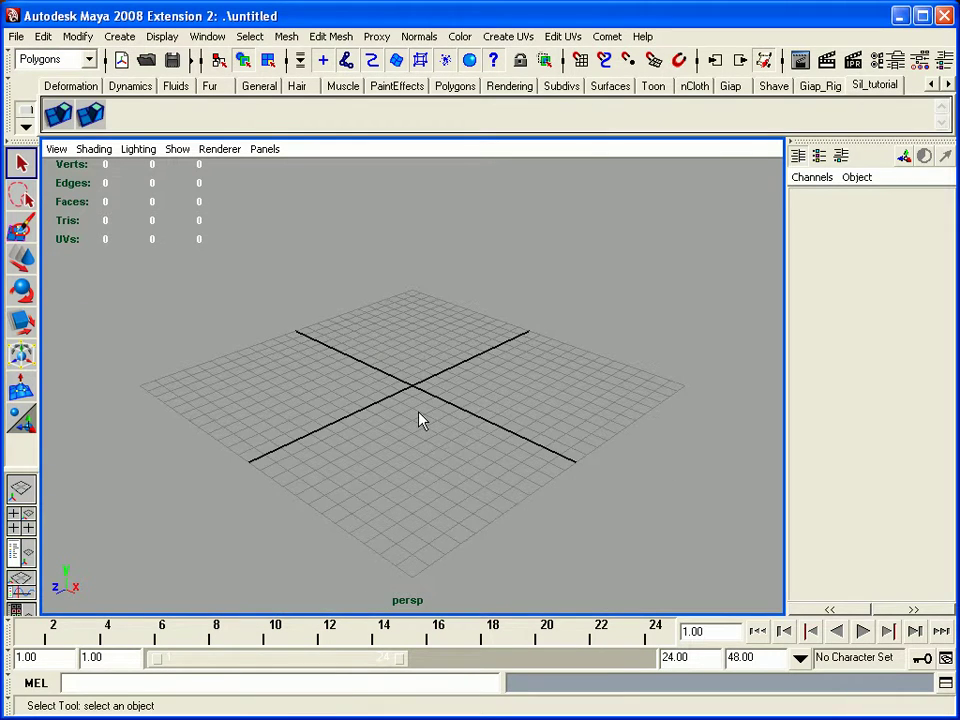
{"action": "left_click", "coordinate": [16, 36]}
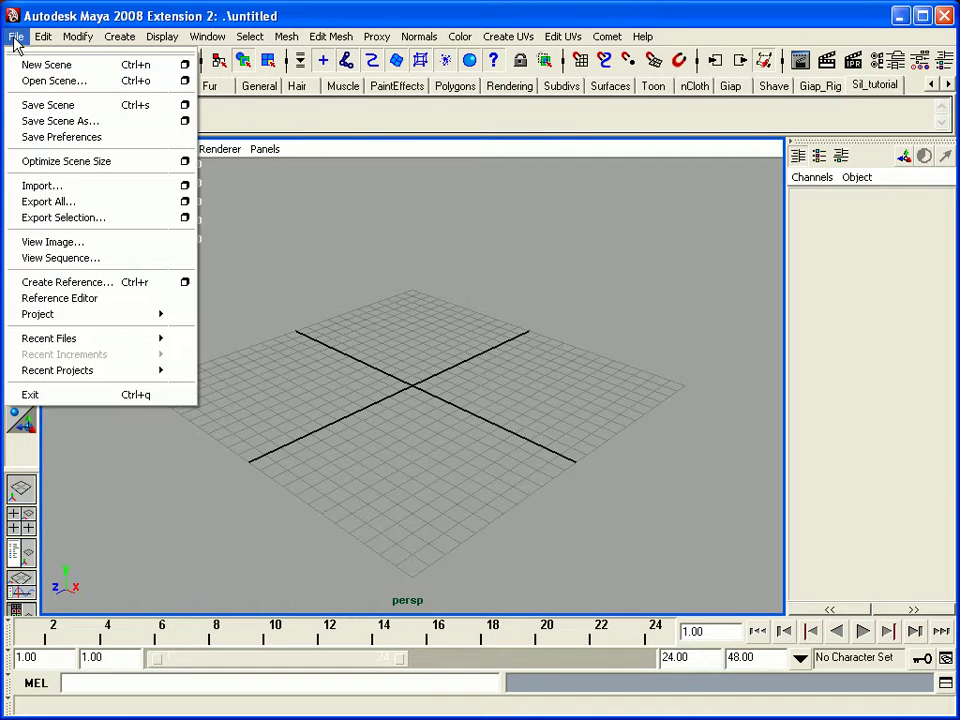
{"action": "mouse_move", "coordinate": [128, 321]}
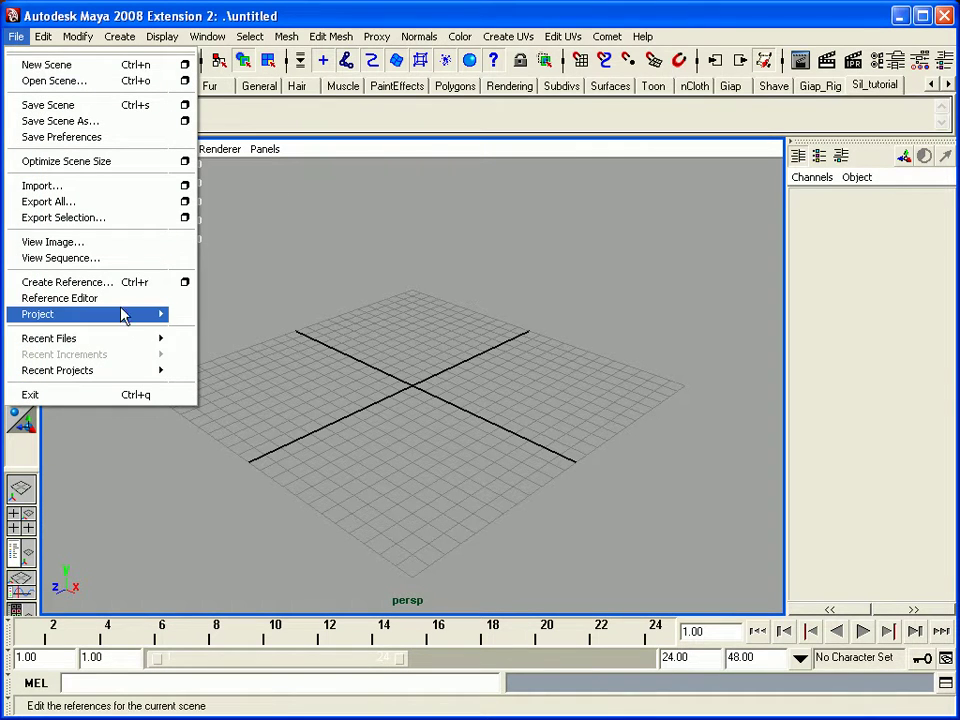
{"action": "left_click", "coordinate": [310, 368]}
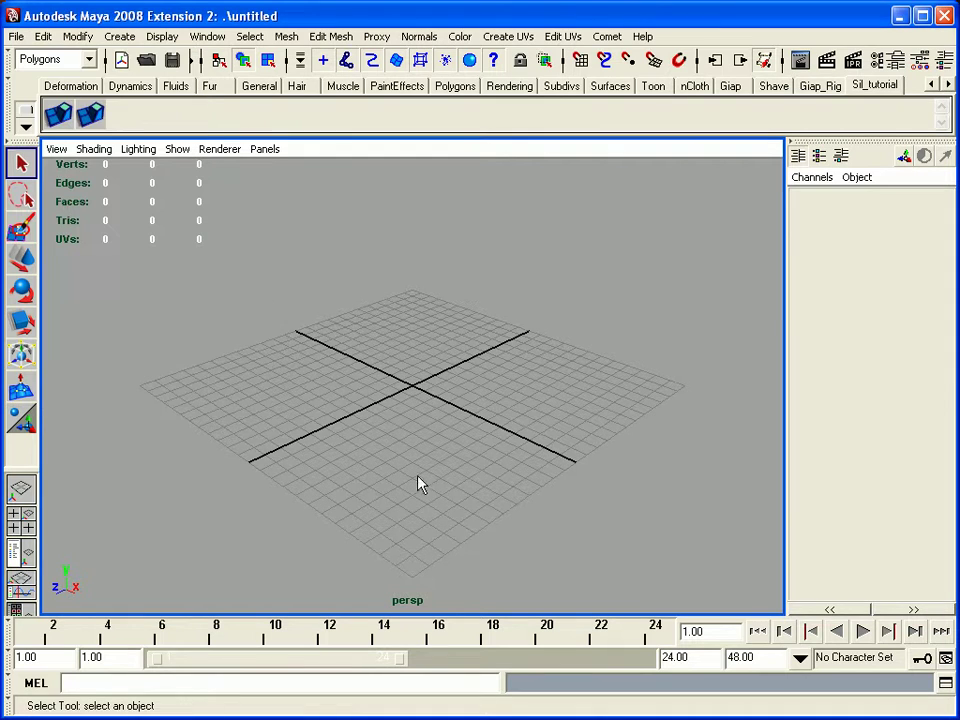
Step: Create a polygon plane and scale it uniformly to about 18.25
{"action": "left_click", "coordinate": [119, 36]}
{"action": "mouse_move", "coordinate": [238, 93]}
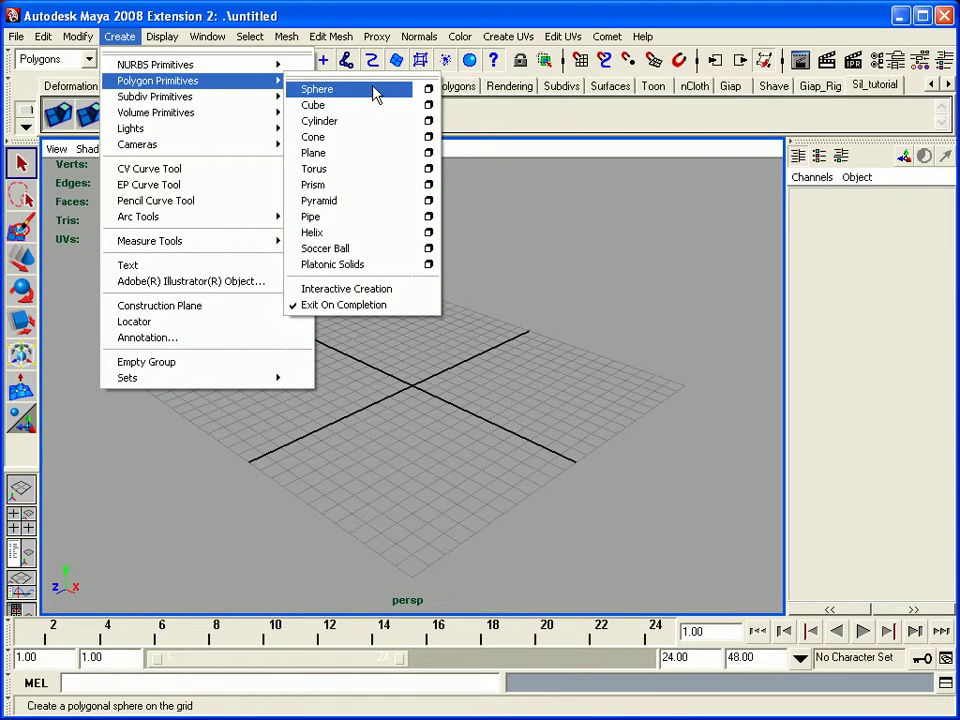
{"action": "left_click", "coordinate": [345, 155]}
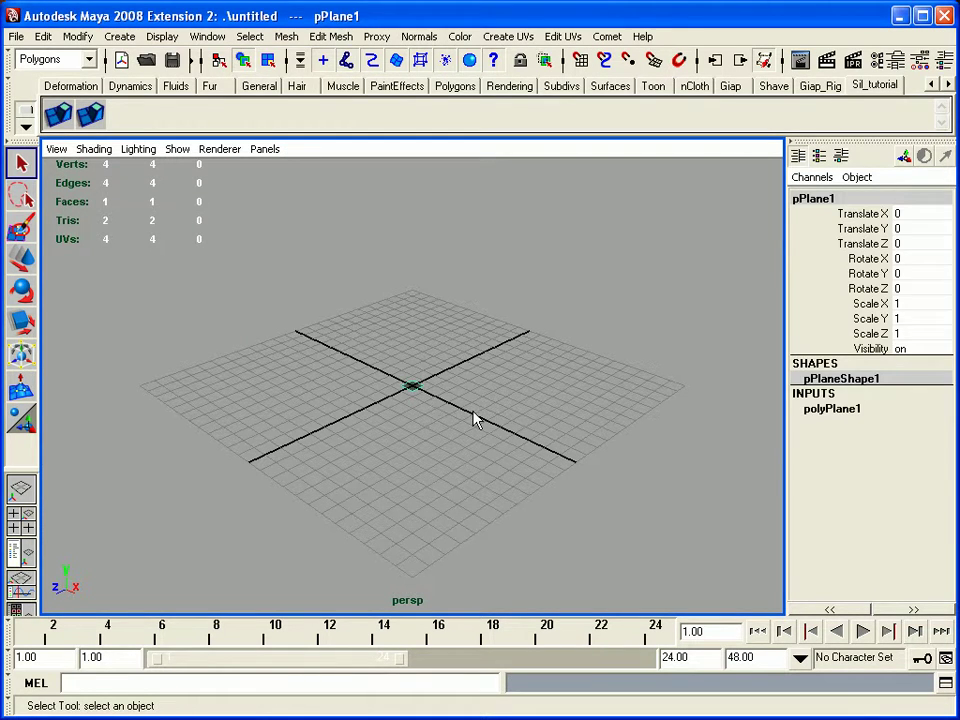
{"action": "key", "text": "r"}
{"action": "middle_click_drag", "start_coordinate": [312, 285], "coordinate": [268, 199]}
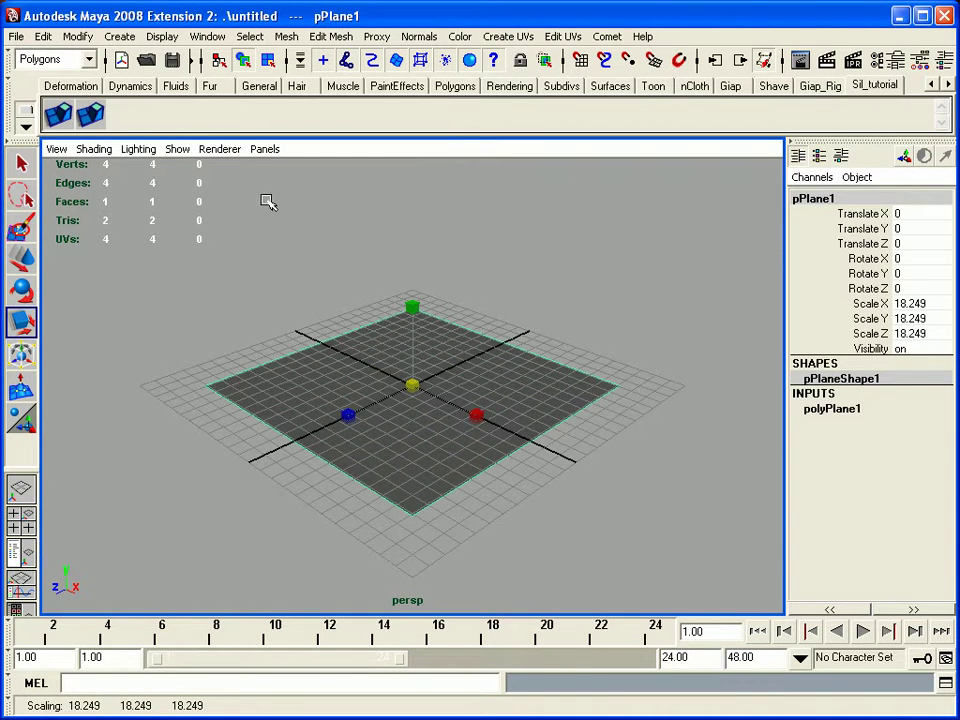
Step: Hide the grid in the perspective view and clear the plane's selection
{"action": "left_click", "coordinate": [178, 151]}
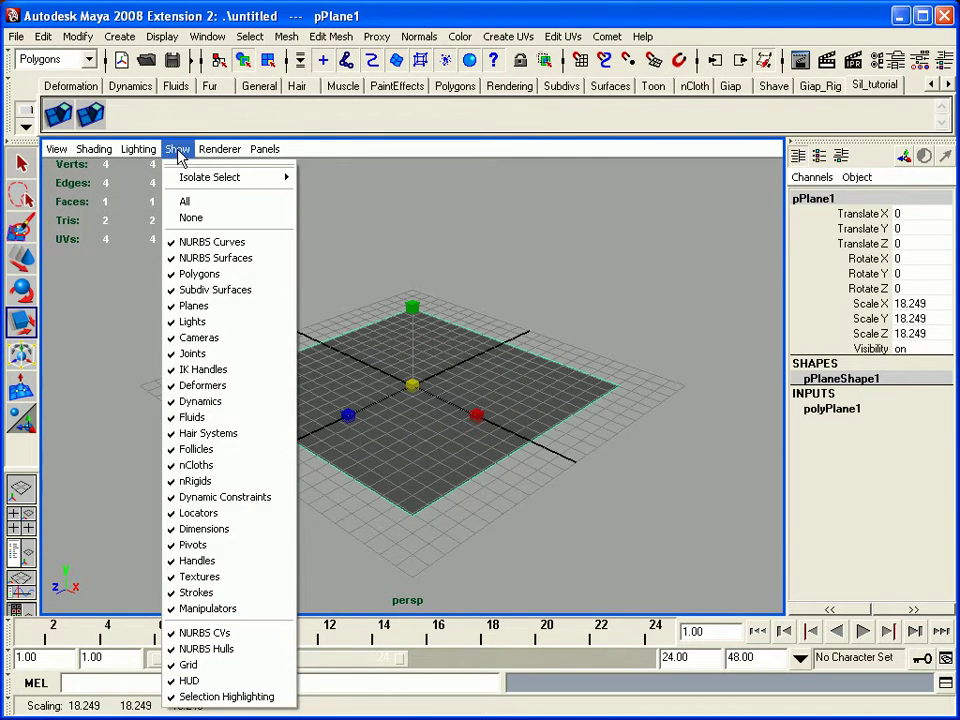
{"action": "left_click", "coordinate": [201, 668]}
{"action": "right_click_drag", "start_coordinate": [369, 334], "coordinate": [463, 339], "text": "alt"}
{"action": "left_click_drag", "start_coordinate": [463, 339], "coordinate": [492, 426], "text": "alt"}
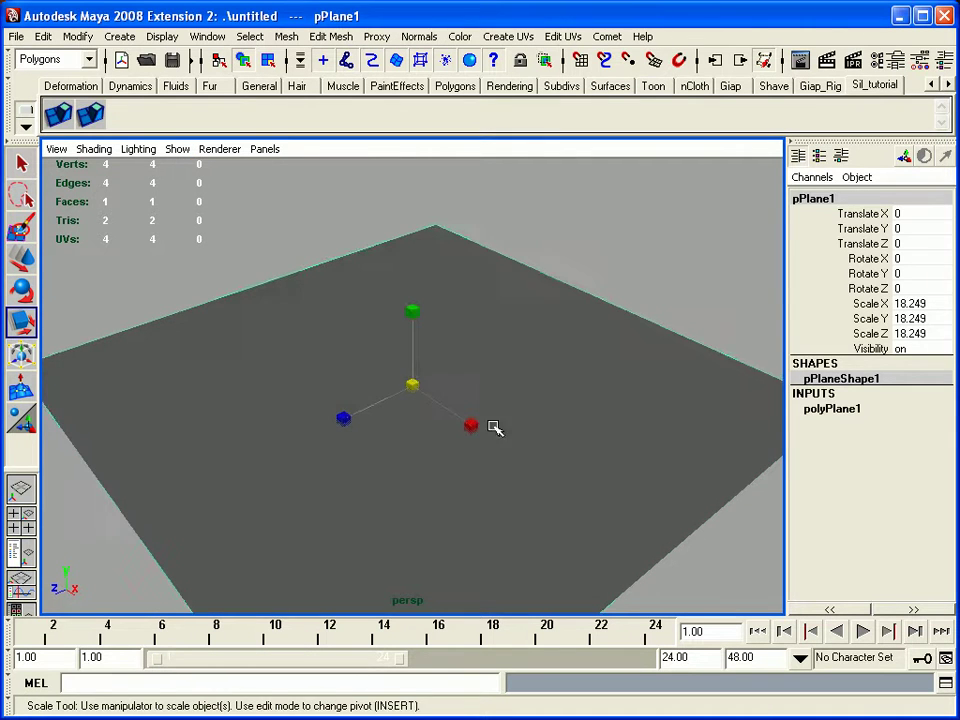
{"action": "left_click", "coordinate": [579, 240]}
{"action": "right_click_drag", "start_coordinate": [579, 240], "coordinate": [454, 401], "text": "alt"}
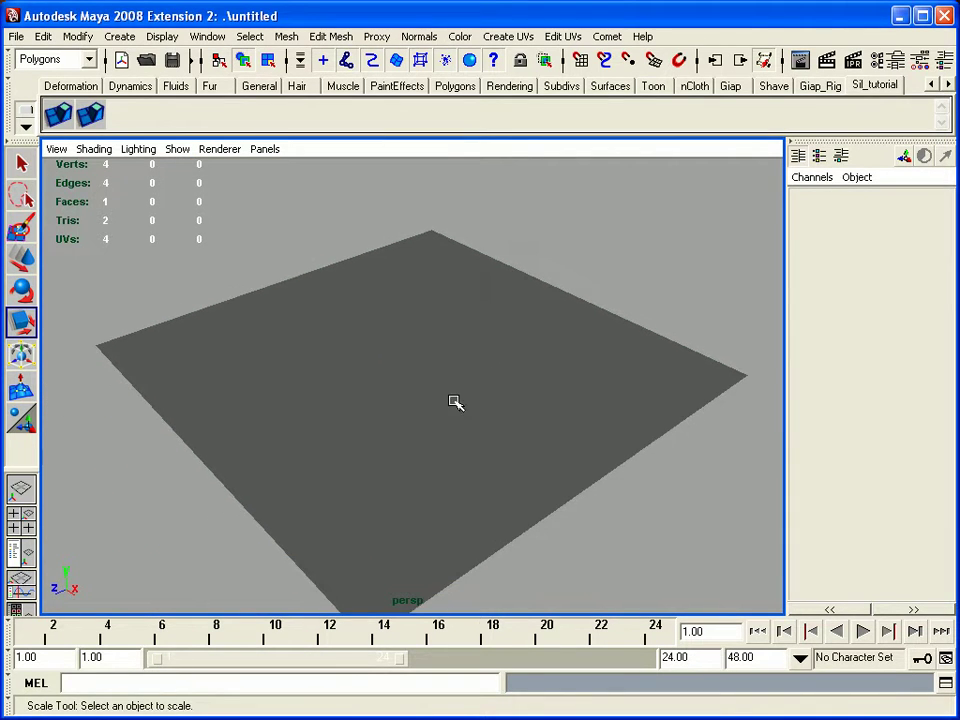
Step: Select the plane, show its lambert1 material attributes, and connect a file texture to the material's color
{"action": "left_click", "coordinate": [397, 364]}
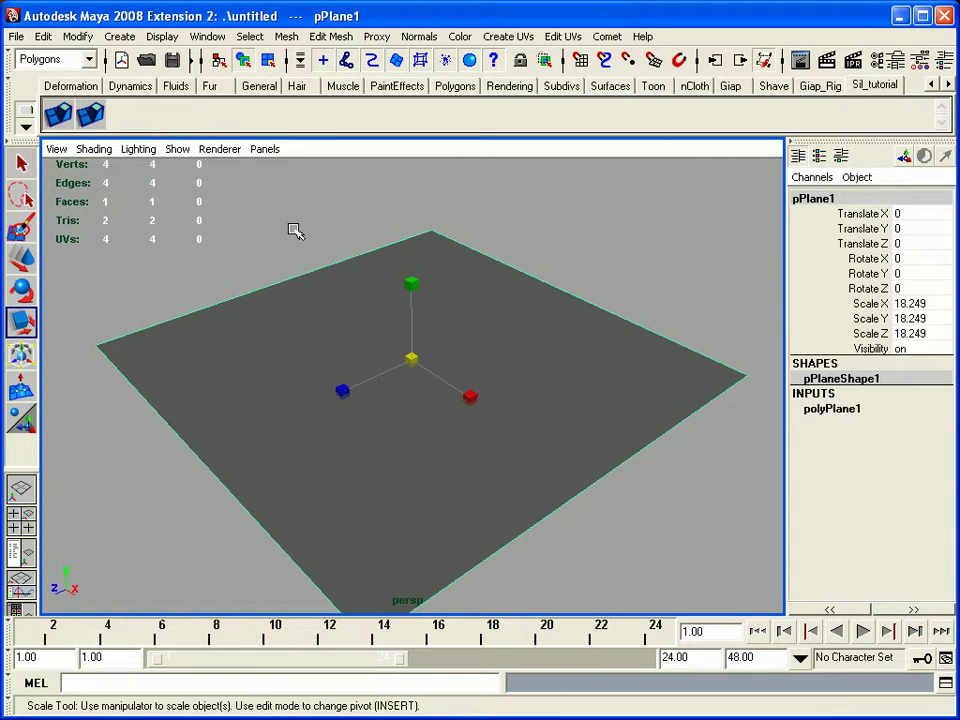
{"action": "left_click", "coordinate": [897, 64]}
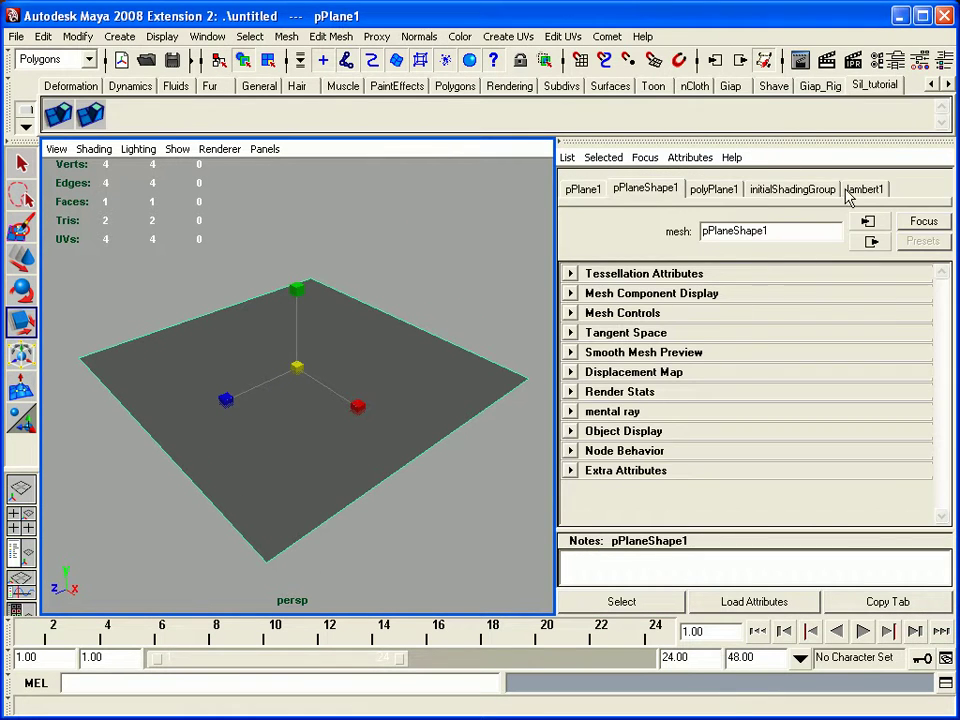
{"action": "left_click", "coordinate": [845, 191]}
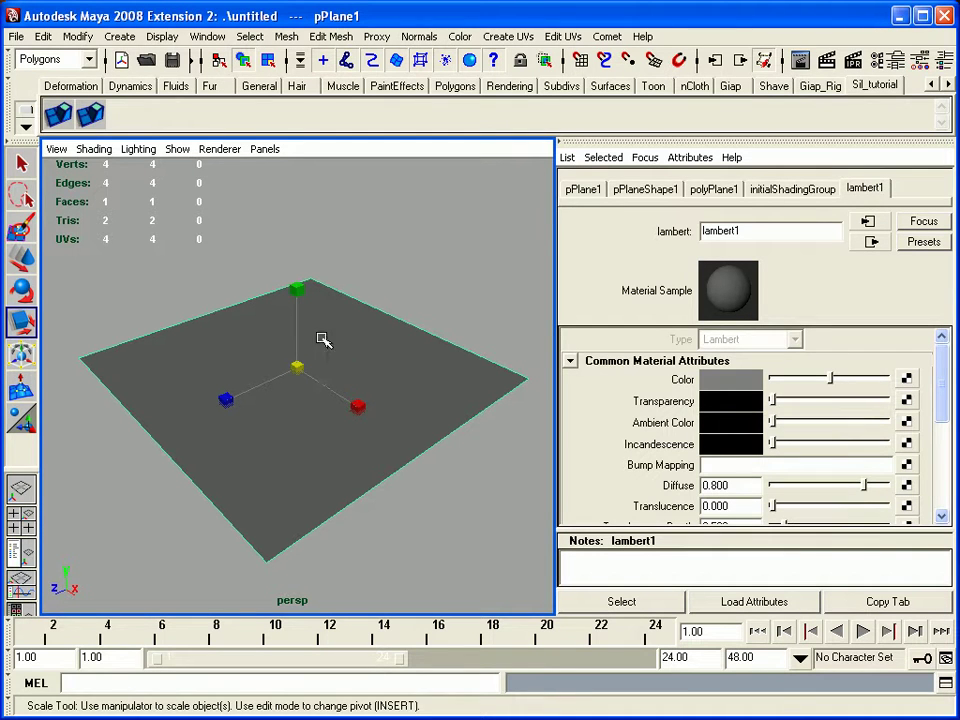
{"action": "left_click", "coordinate": [906, 378]}
{"action": "left_click", "coordinate": [522, 252]}
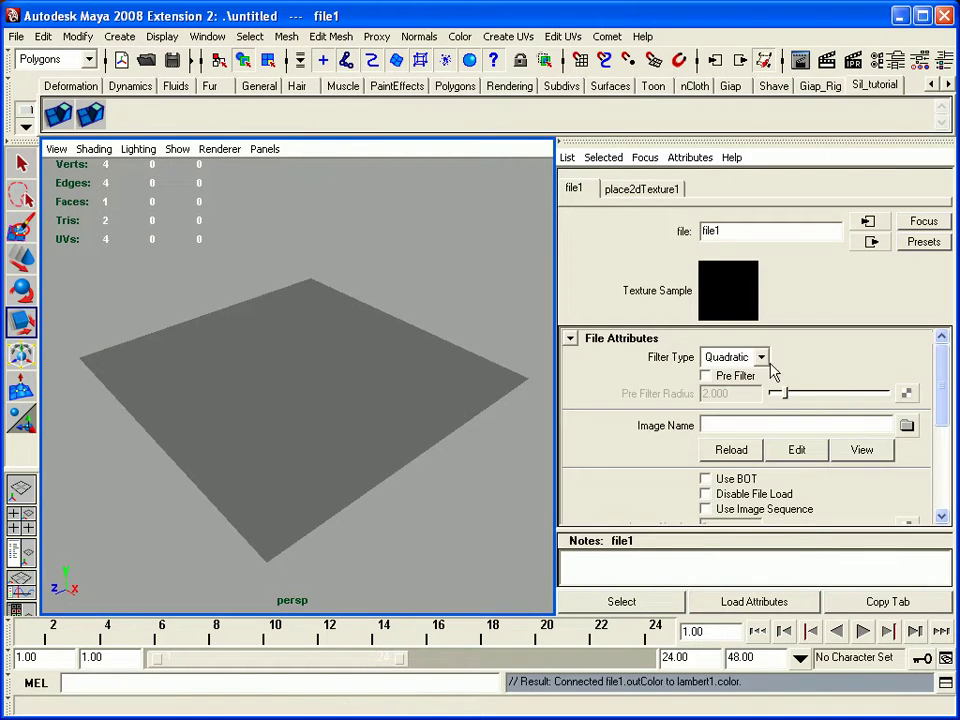
Step: Load the palm image from the desktop's Sil Musashi folder into the file texture, browsing the folder with thumbnails
{"action": "left_click", "coordinate": [906, 425]}
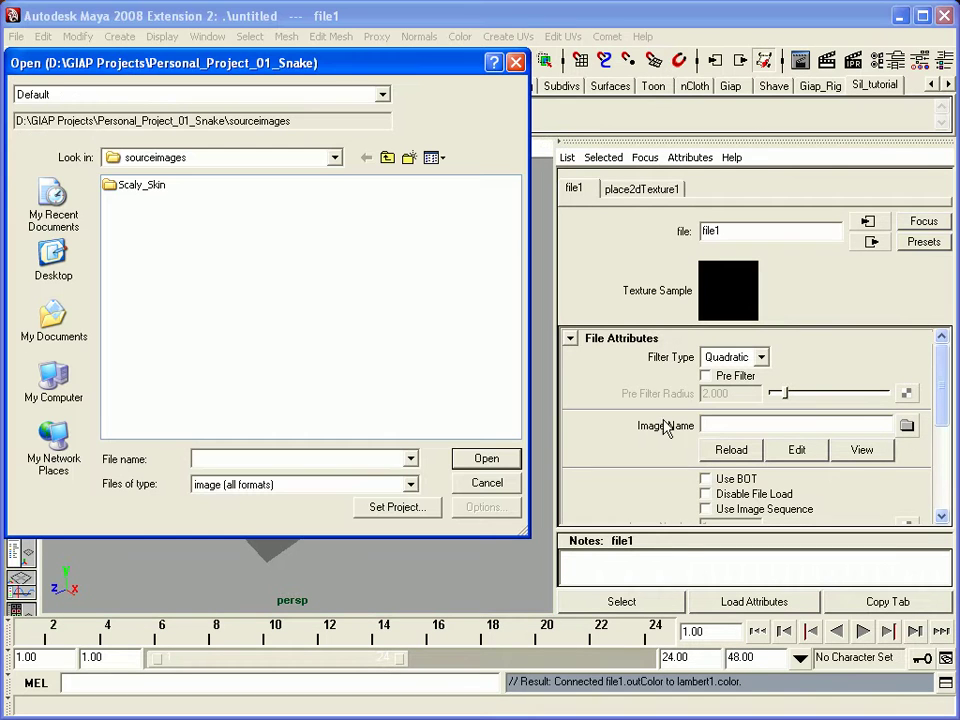
{"action": "left_click", "coordinate": [335, 158]}
{"action": "left_click", "coordinate": [142, 192]}
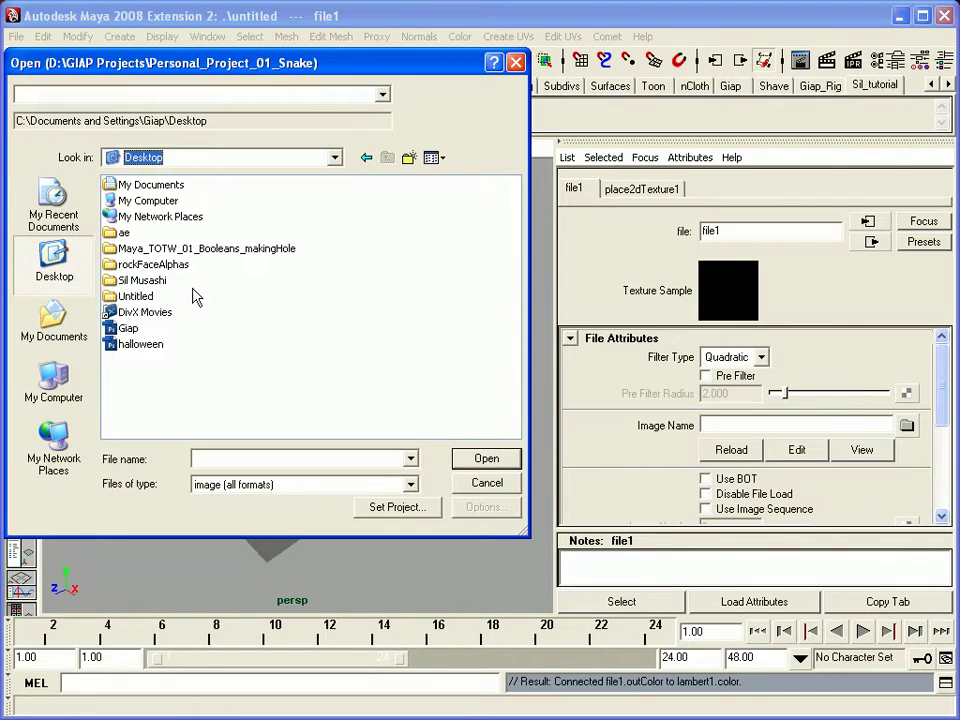
{"action": "double_click", "coordinate": [142, 281]}
{"action": "left_click", "coordinate": [433, 159]}
{"action": "left_click", "coordinate": [463, 180]}
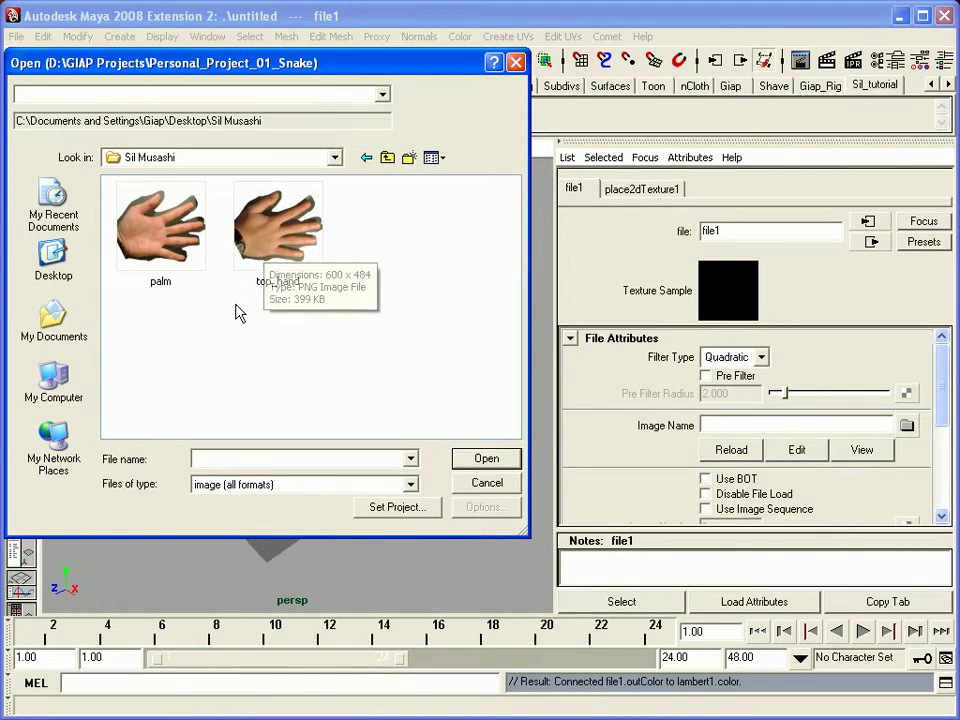
{"action": "left_click", "coordinate": [155, 245]}
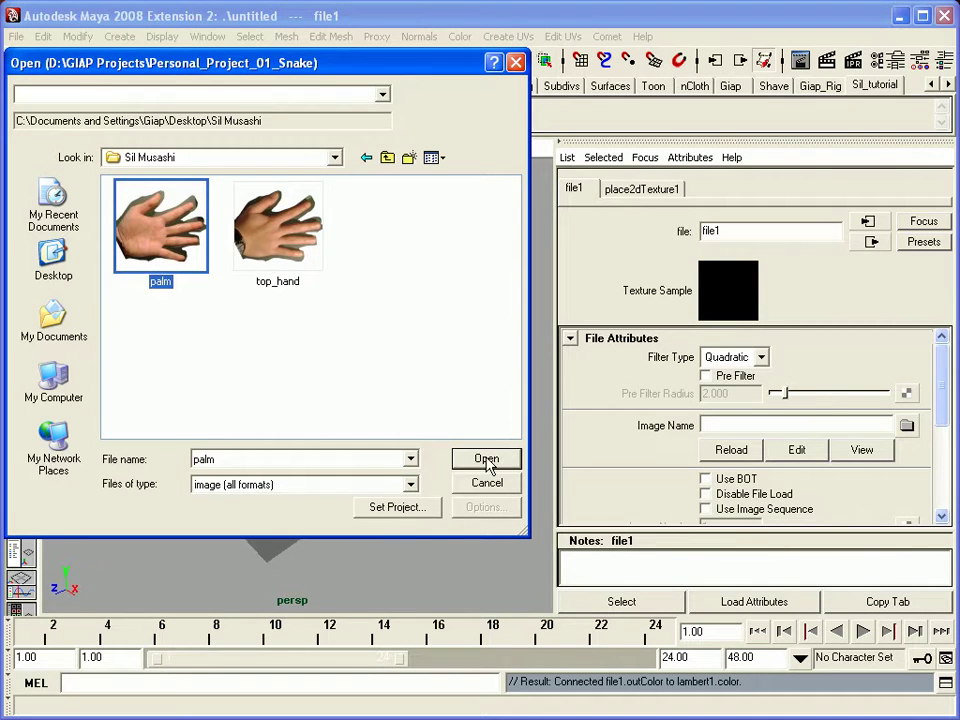
{"action": "left_click", "coordinate": [487, 459]}
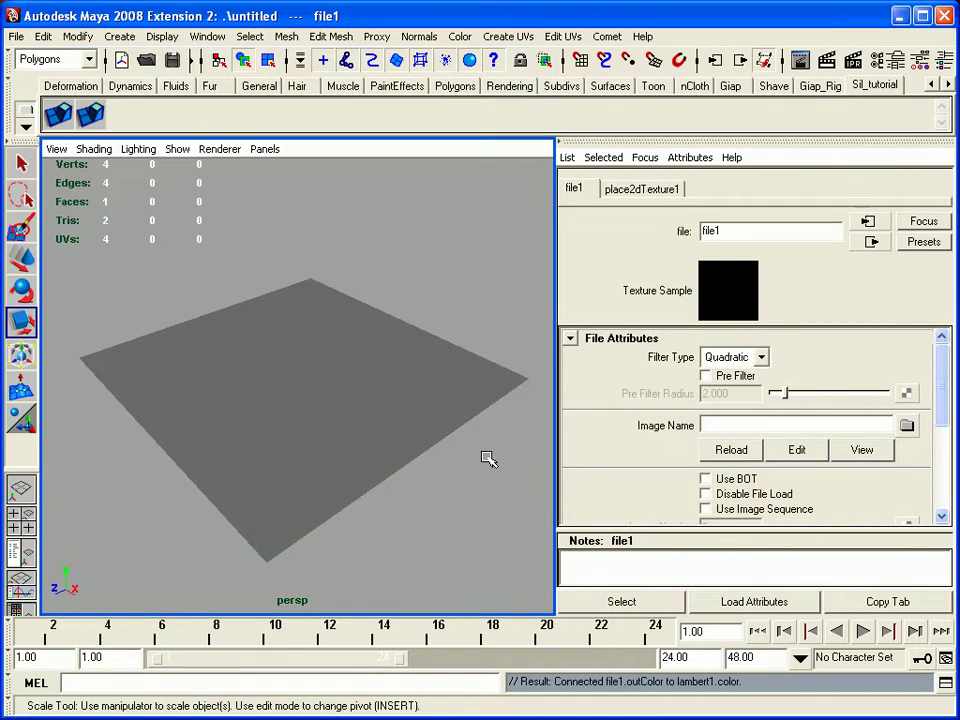
Step: Display the plane with its hand texture in the perspective view, clear the selection, and look at it from above
{"action": "left_click", "coordinate": [338, 369]}
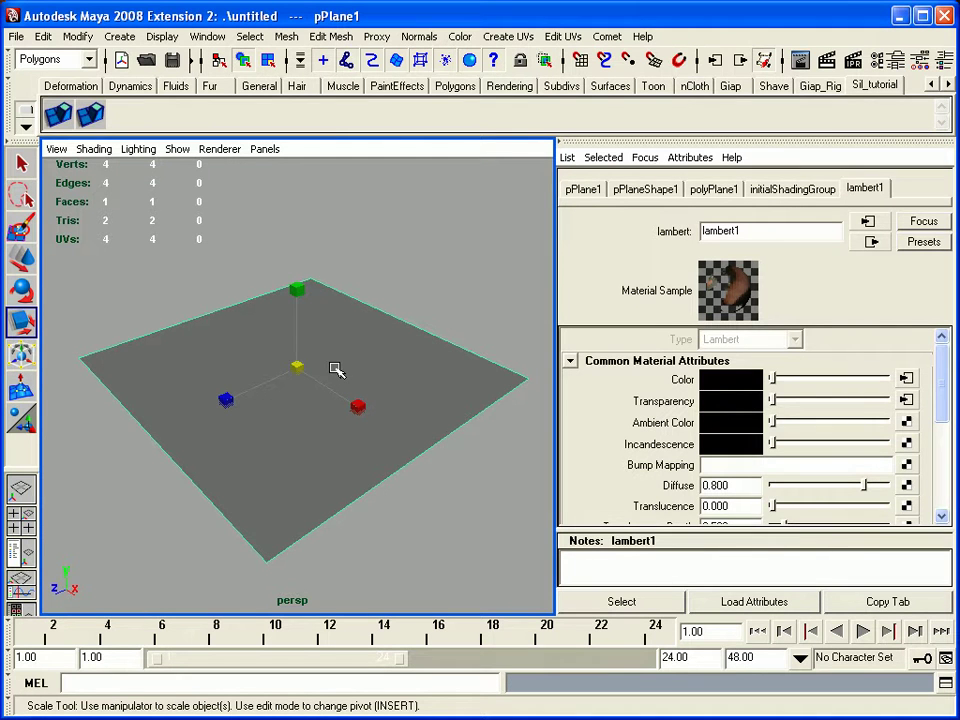
{"action": "key", "text": "6"}
{"action": "left_click", "coordinate": [422, 289]}
{"action": "left_click_drag", "start_coordinate": [139, 489], "coordinate": [272, 476], "text": "alt"}
{"action": "right_click_drag", "start_coordinate": [272, 476], "coordinate": [300, 491], "text": "alt"}
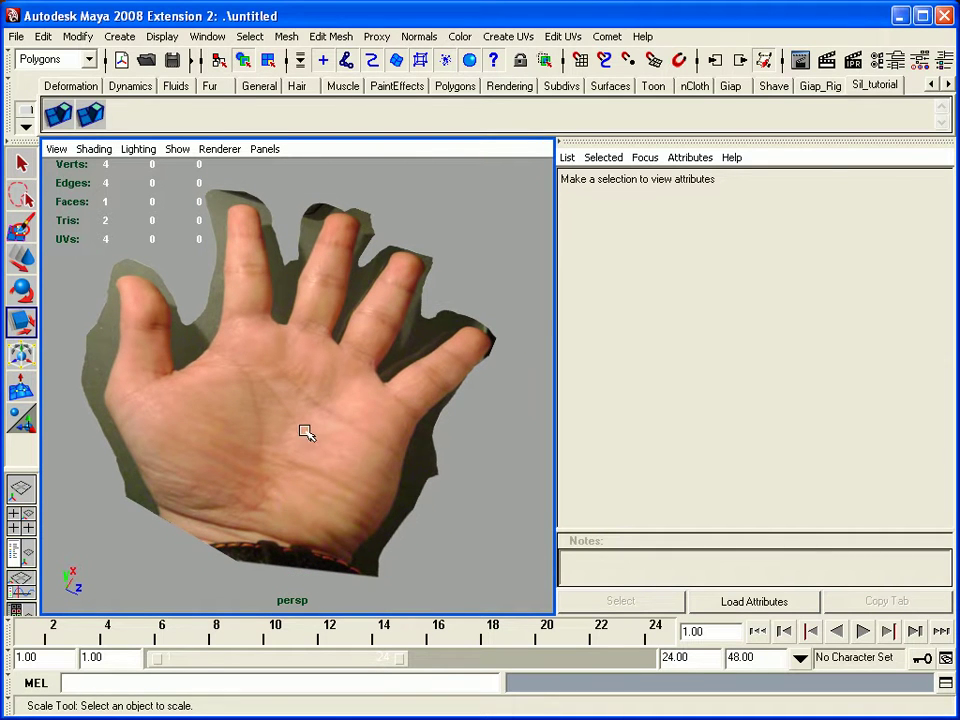
{"action": "left_click_drag", "start_coordinate": [290, 425], "coordinate": [326, 426], "text": "alt"}
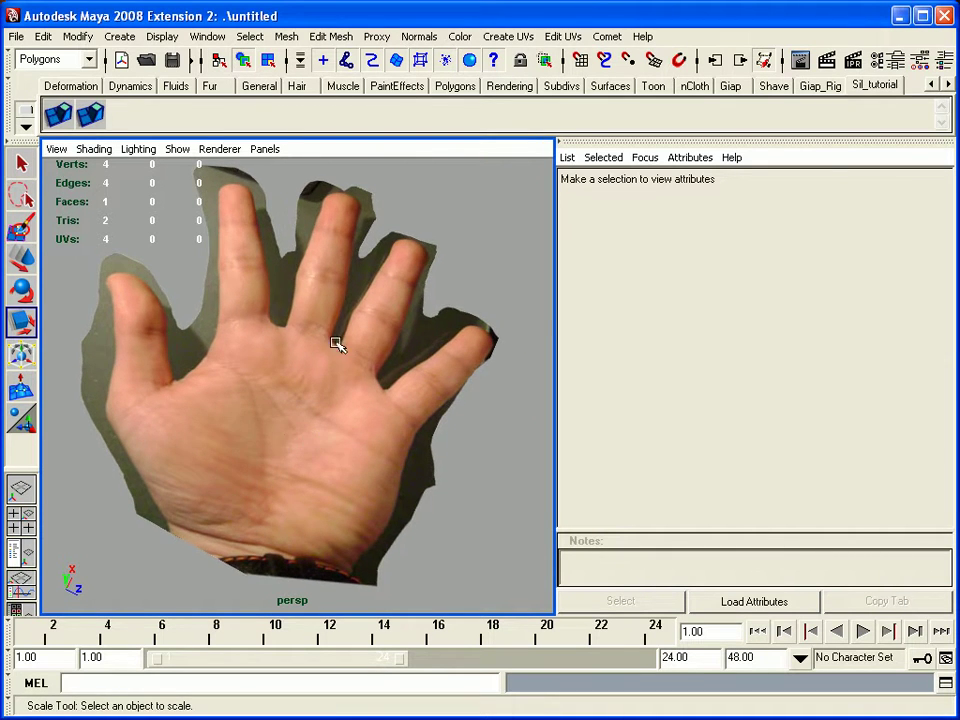
{"action": "left_click", "coordinate": [897, 18]}
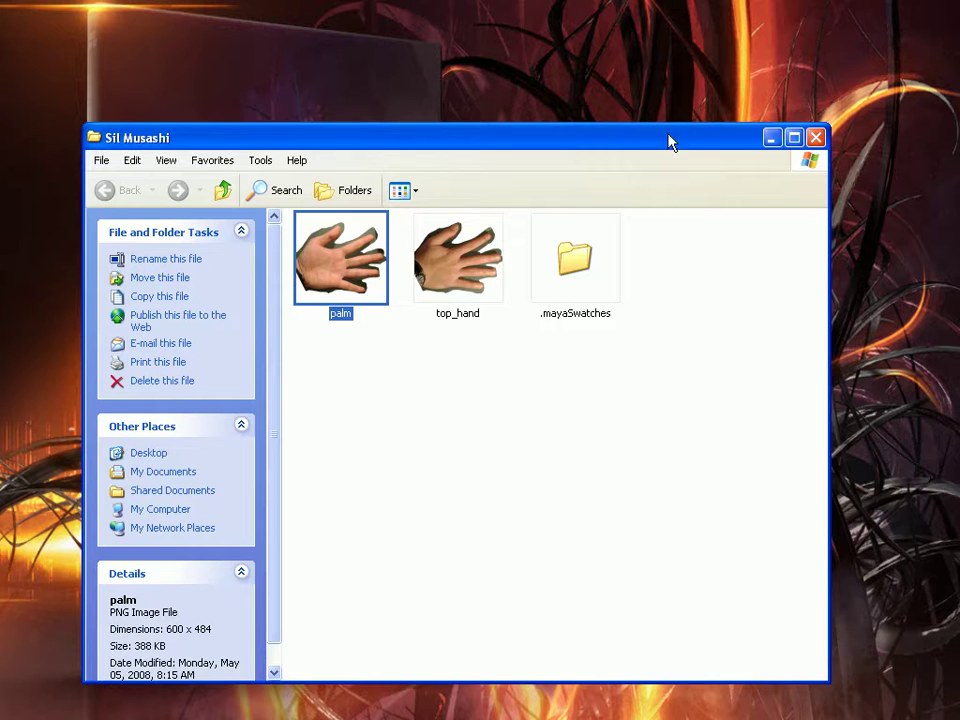
{"action": "left_click", "coordinate": [703, 335]}
{"action": "left_click", "coordinate": [815, 137]}
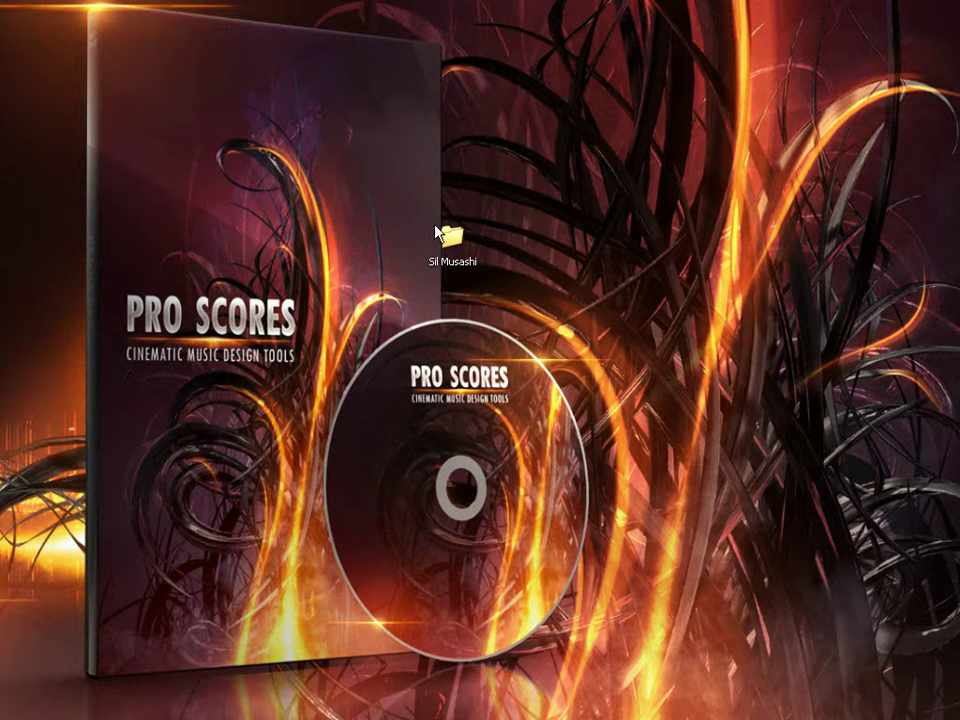
{"action": "left_click_drag", "start_coordinate": [420, 172], "coordinate": [546, 272]}
{"action": "left_click", "coordinate": [546, 272]}
{"action": "double_click", "coordinate": [455, 238]}
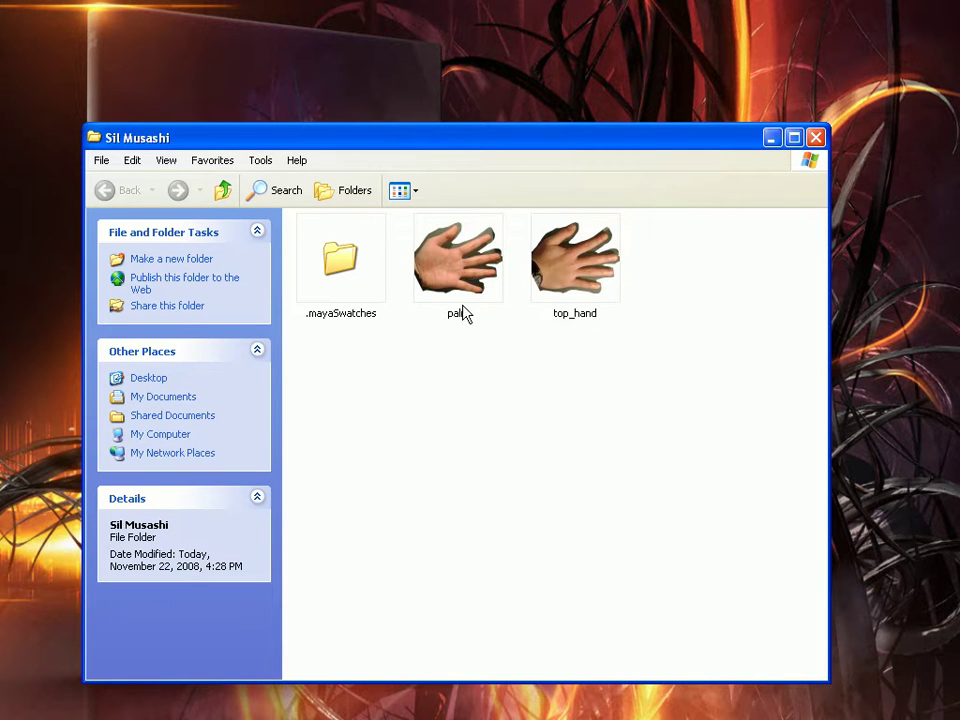
Step: Pick the palm image in the Sil Musashi folder and try to carry it out of the window
{"action": "mouse_move", "coordinate": [460, 296]}
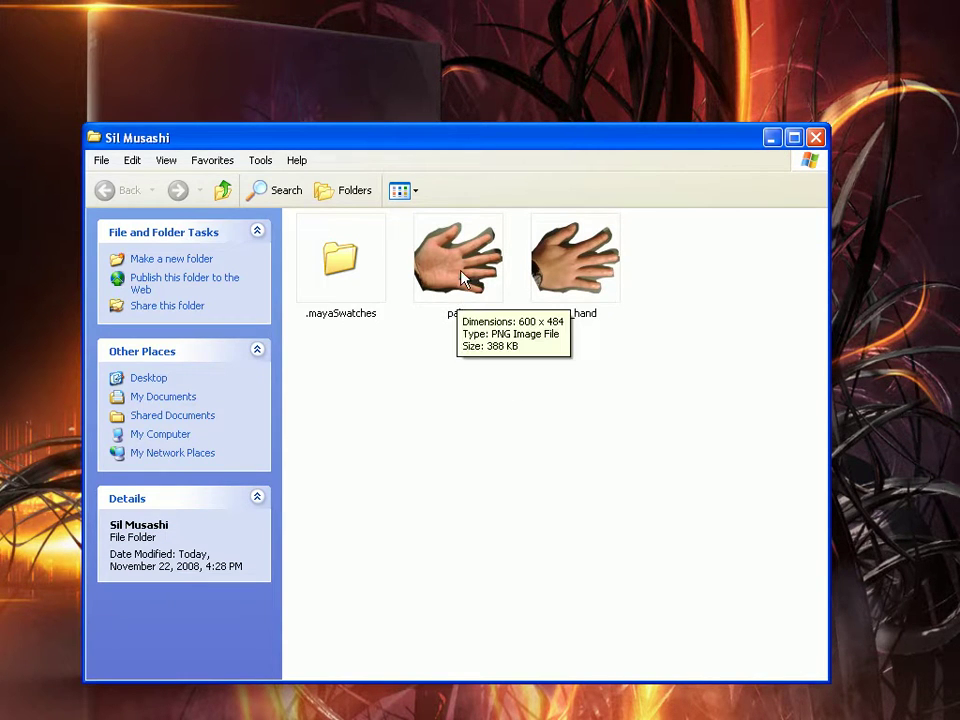
{"action": "left_click_drag", "start_coordinate": [462, 278], "coordinate": [363, 100]}
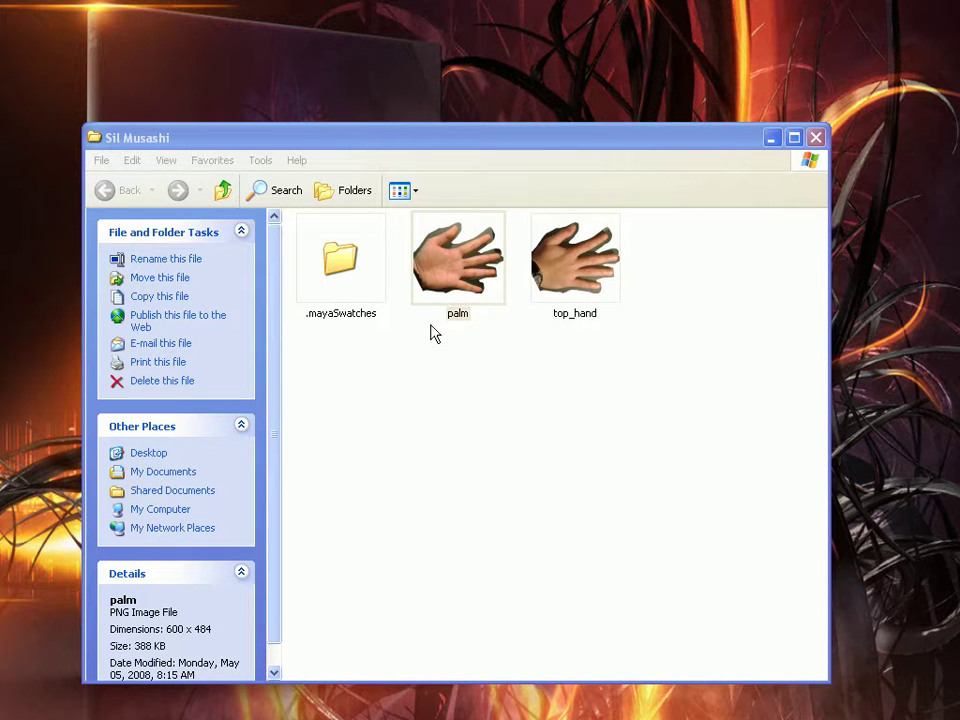
{"action": "right_click", "coordinate": [472, 277]}
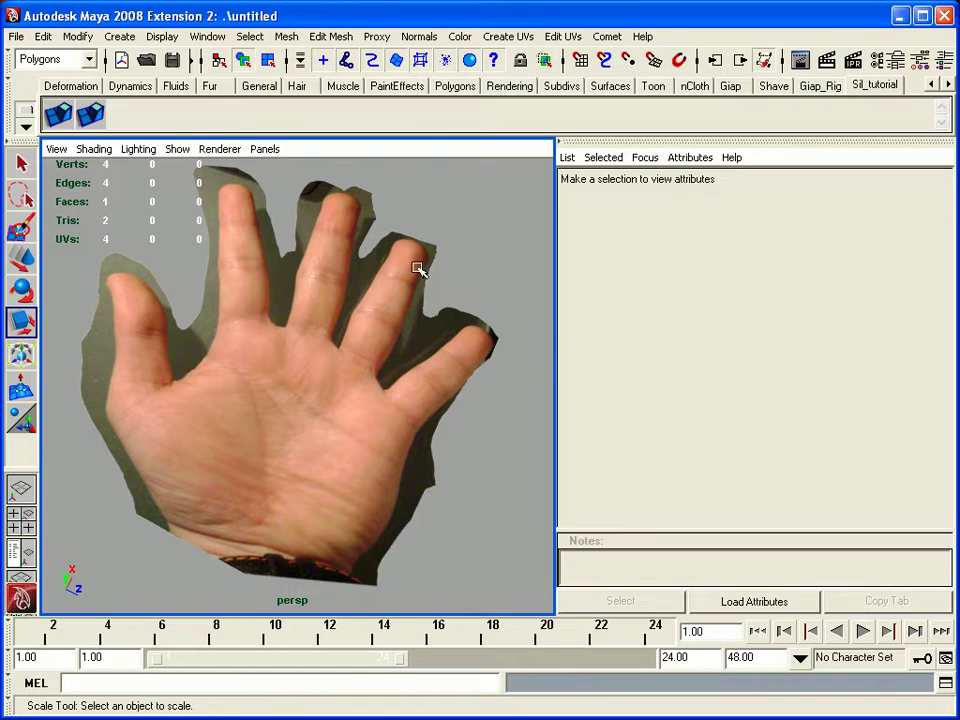
Step: Back in Maya, select the hand-textured plane, set display smoothness to 1, and switch the view to shading without textures
{"action": "left_click", "coordinate": [405, 248]}
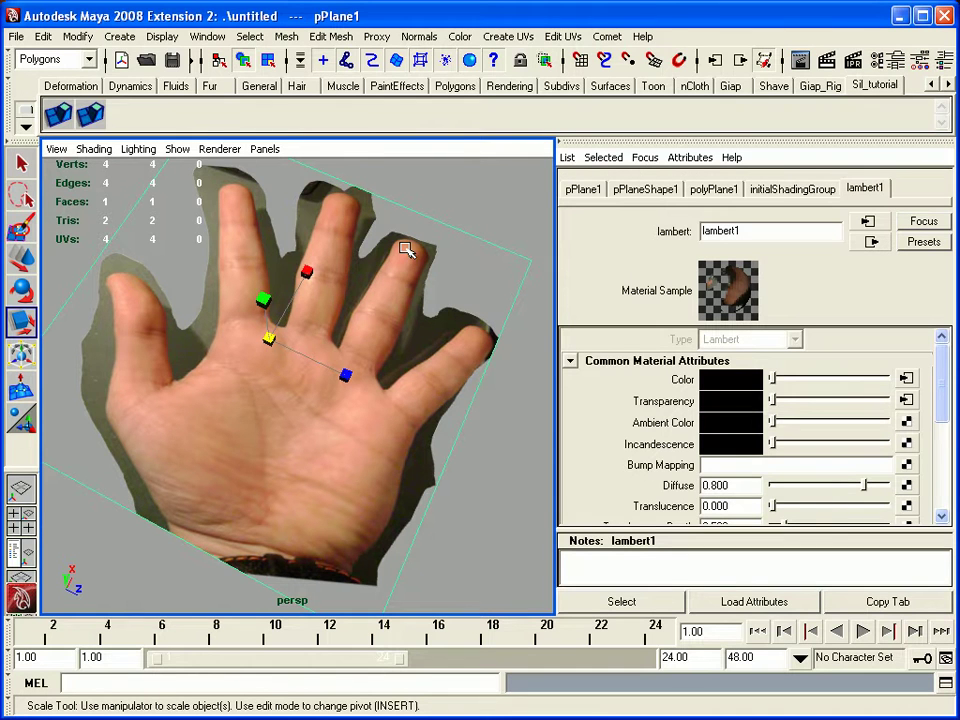
{"action": "key", "text": "1"}
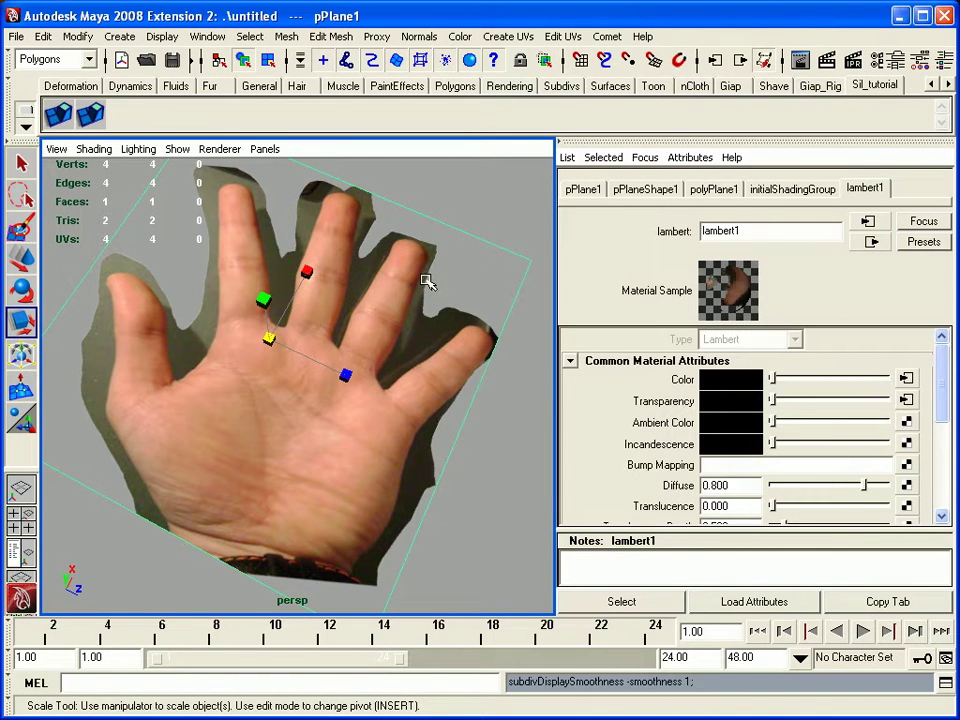
{"action": "key", "text": "5"}
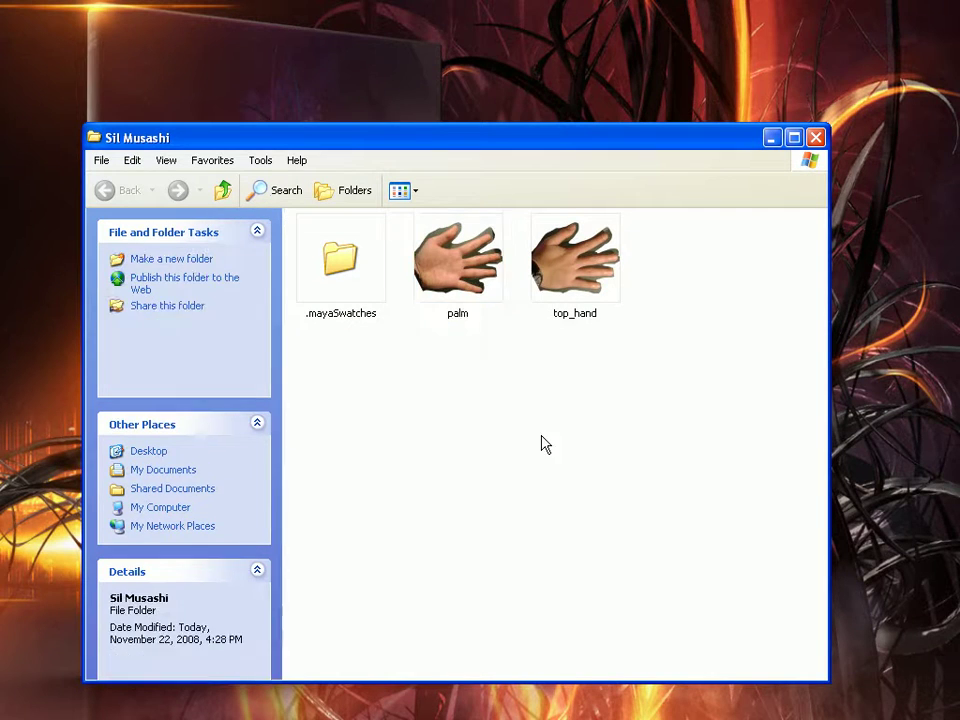
Step: Check the palm image in the Sil Musashi folder on the desktop, and switch back to Maya
{"action": "left_click", "coordinate": [465, 272]}
{"action": "left_click_drag", "start_coordinate": [431, 181], "coordinate": [393, 102]}
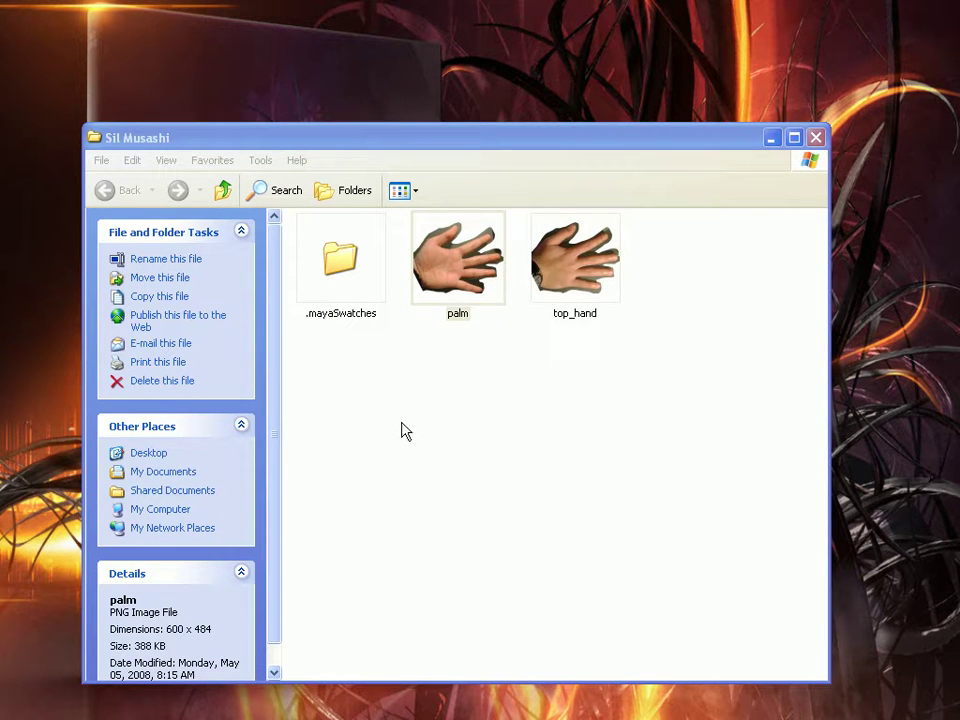
{"action": "left_click", "coordinate": [549, 420]}
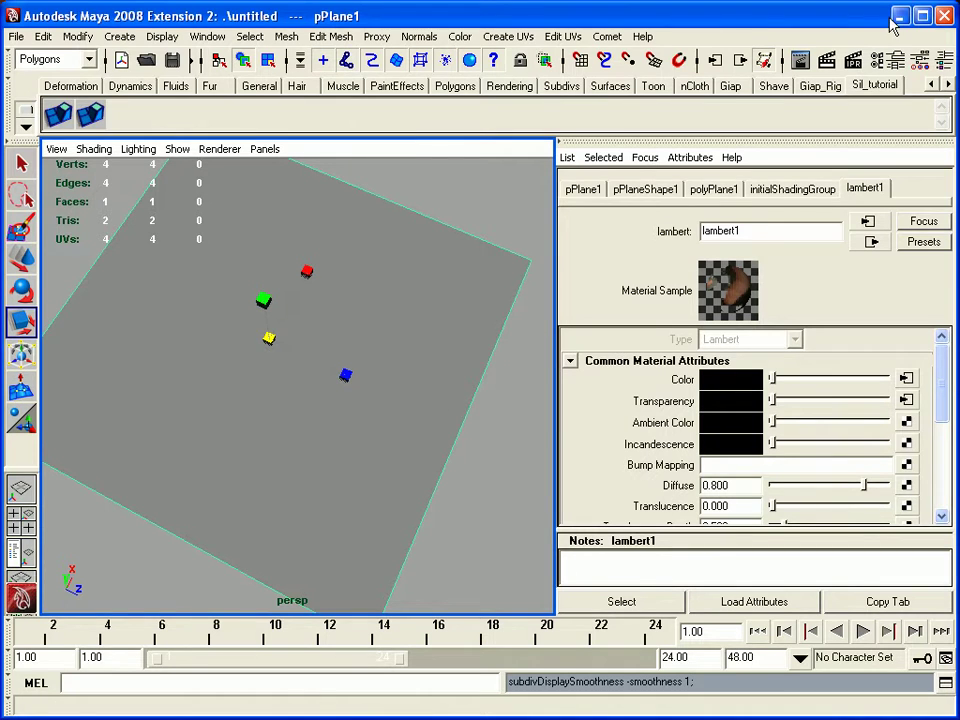
{"action": "left_click", "coordinate": [900, 16]}
{"action": "left_click", "coordinate": [455, 275]}
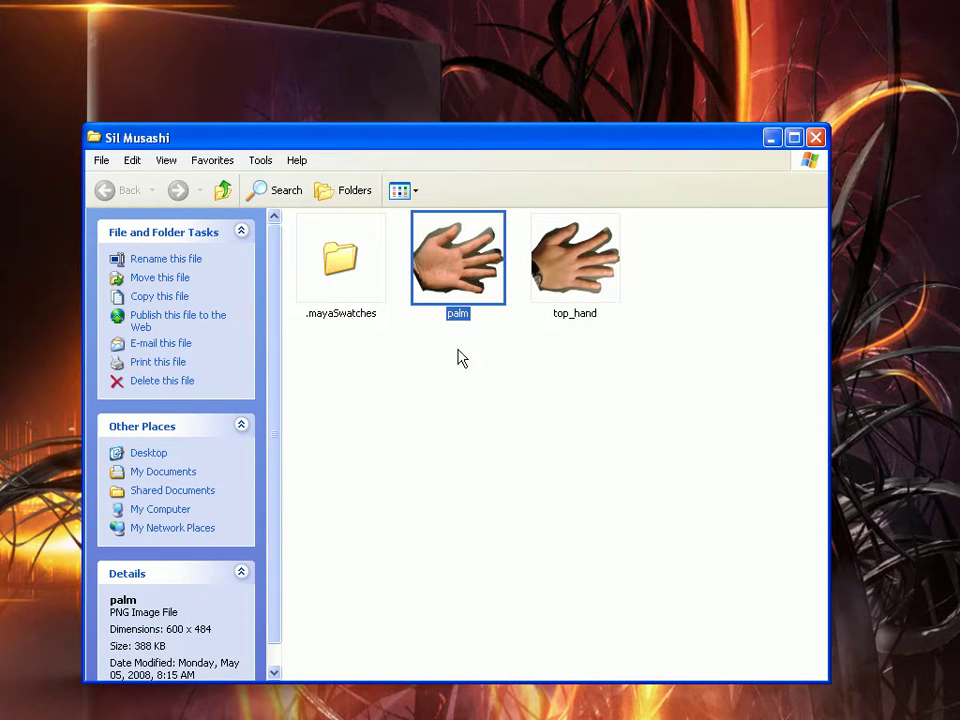
{"action": "key", "text": "alt+Tab"}
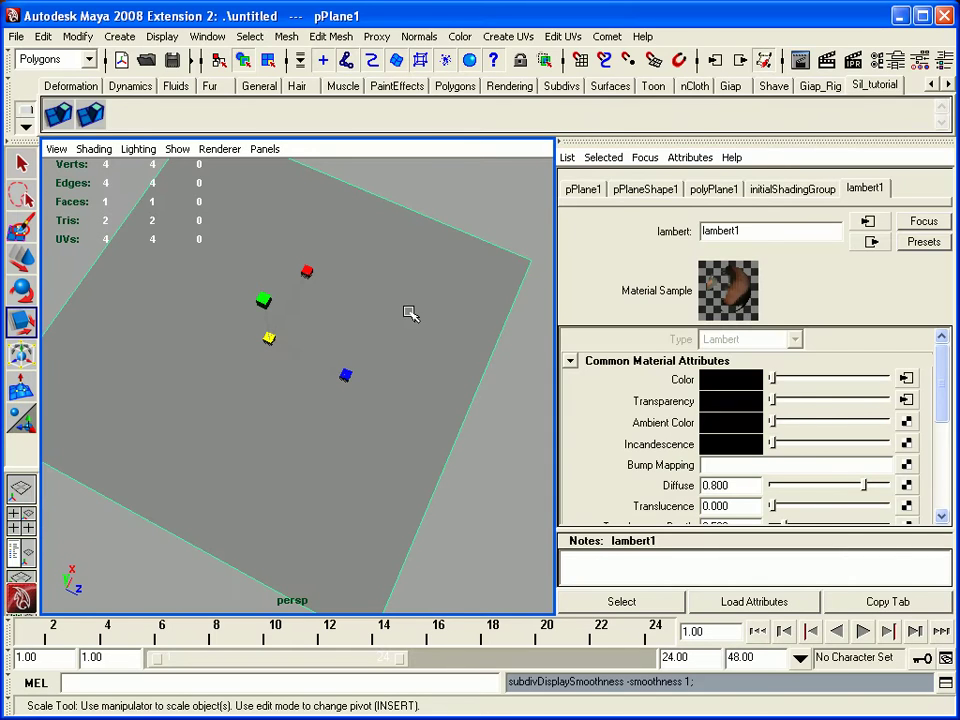
Step: Inspect the end of the image path of lambert1's color texture, and display the plane with its texture again
{"action": "left_click_drag", "start_coordinate": [413, 305], "coordinate": [715, 380]}
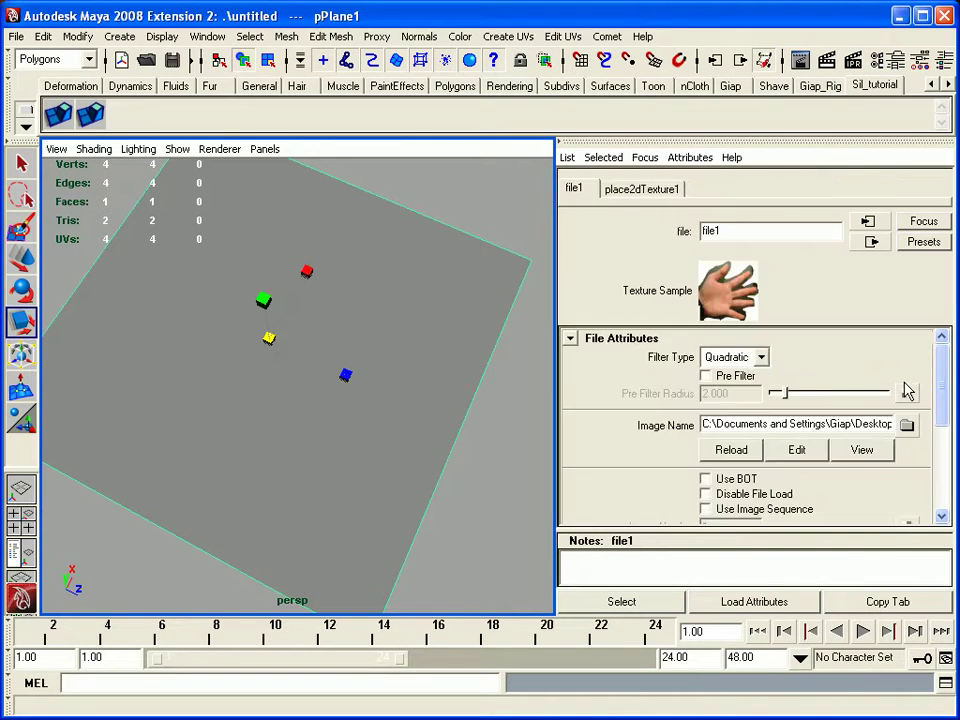
{"action": "left_click", "coordinate": [836, 424]}
{"action": "key", "text": "End"}
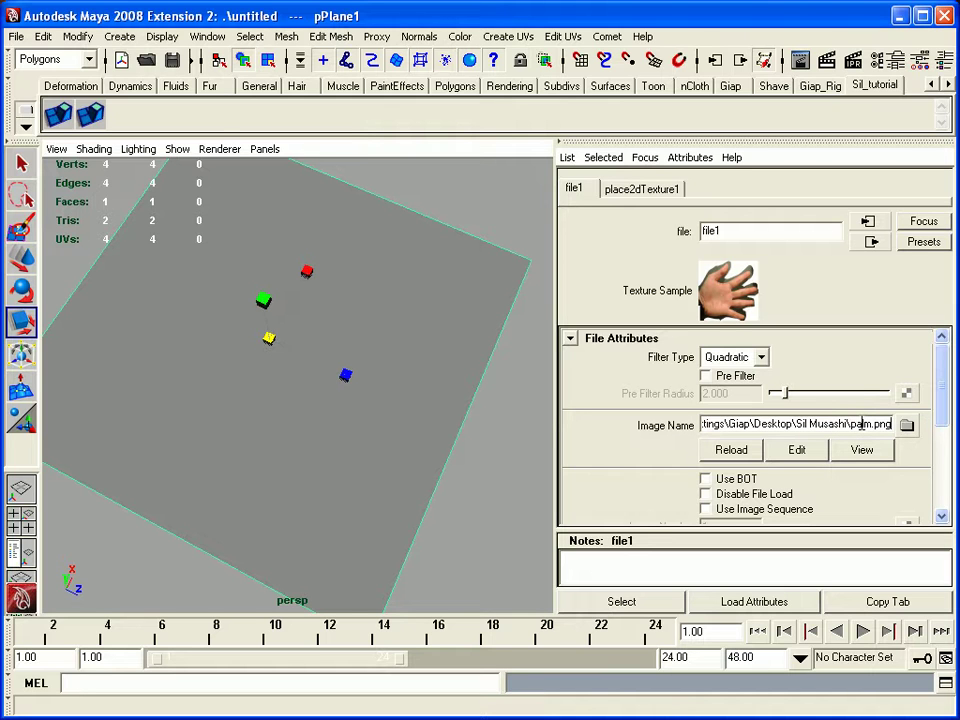
{"action": "left_click", "coordinate": [336, 400]}
{"action": "key", "text": "6"}
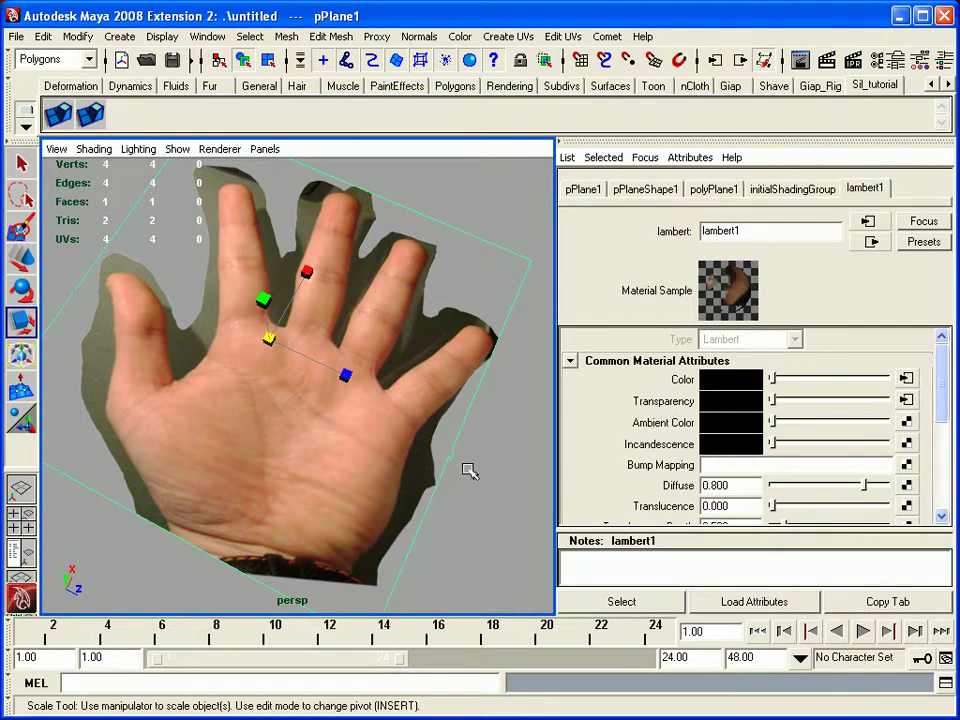
Step: Start a new project and fill its folder locations with the default names
{"action": "left_click", "coordinate": [15, 35]}
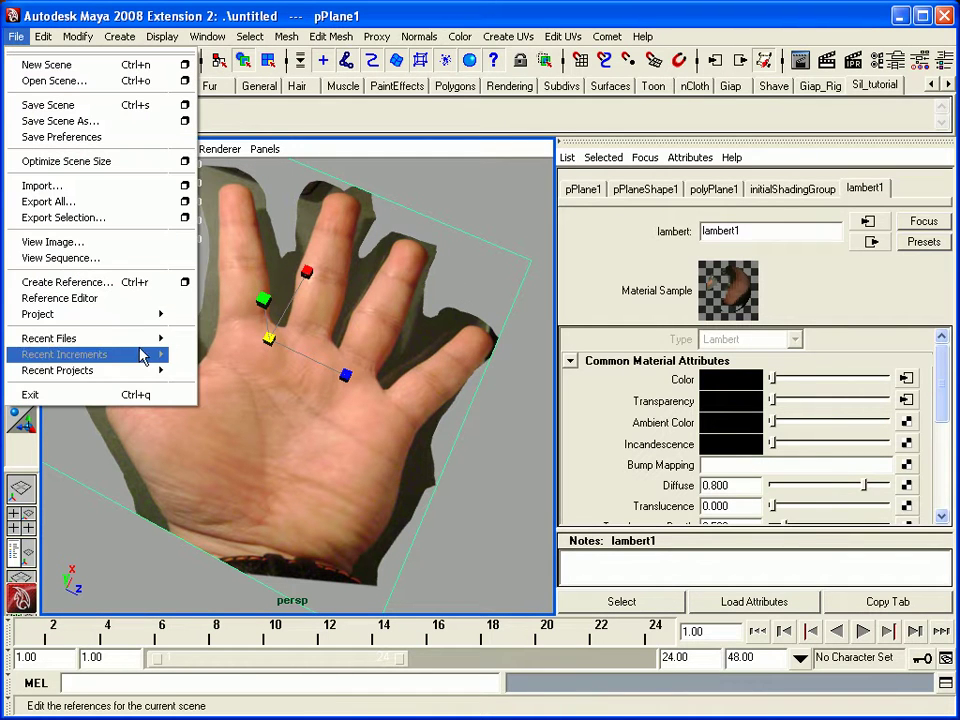
{"action": "mouse_move", "coordinate": [152, 322]}
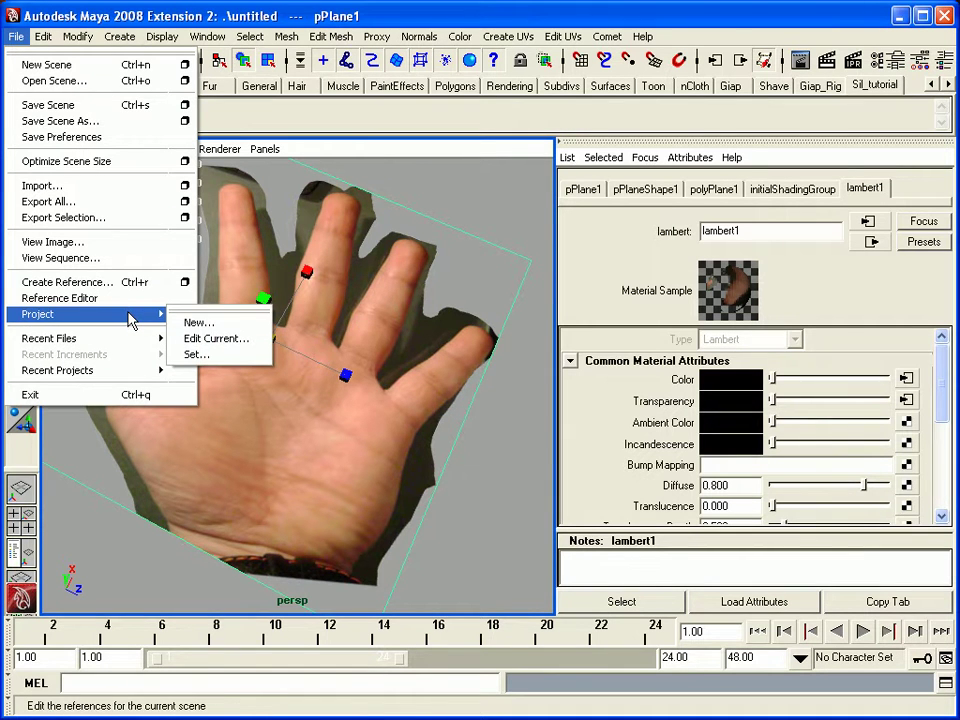
{"action": "left_click", "coordinate": [221, 324]}
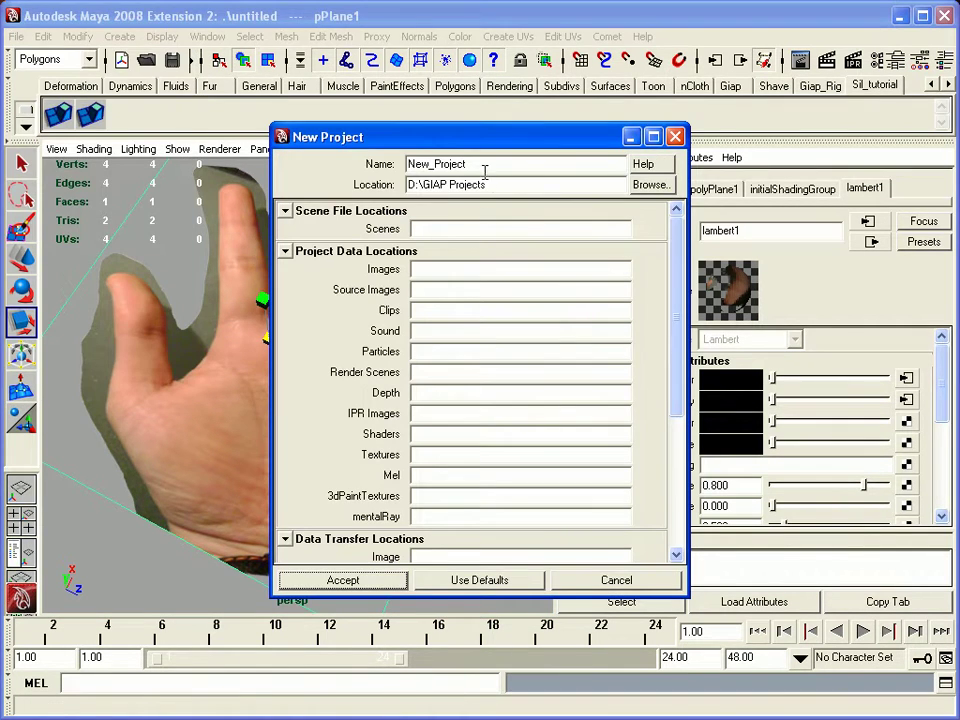
{"action": "left_click", "coordinate": [482, 580]}
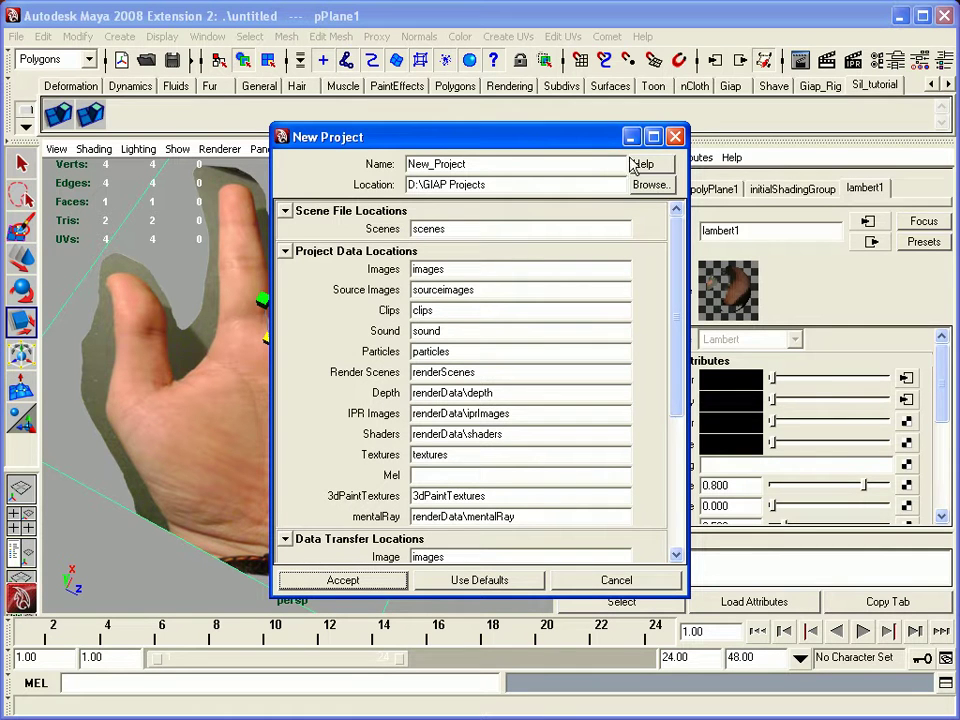
Step: Set the project location to the Sil Musashi folder, name the project Maya02, and create it
{"action": "left_click", "coordinate": [650, 186]}
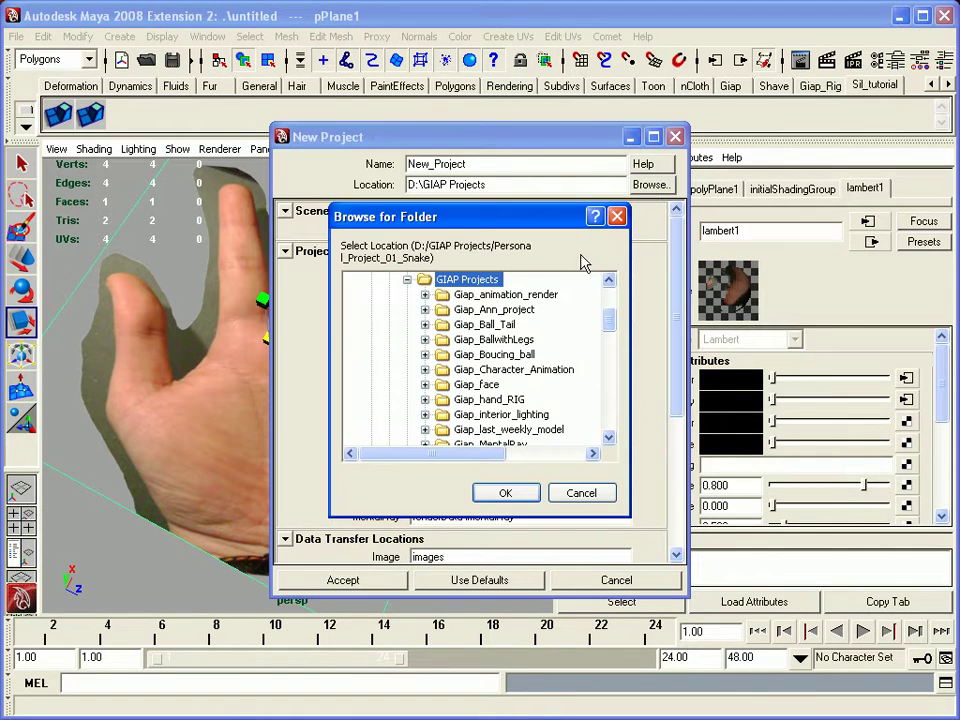
{"action": "left_click_drag", "start_coordinate": [609, 321], "coordinate": [612, 447]}
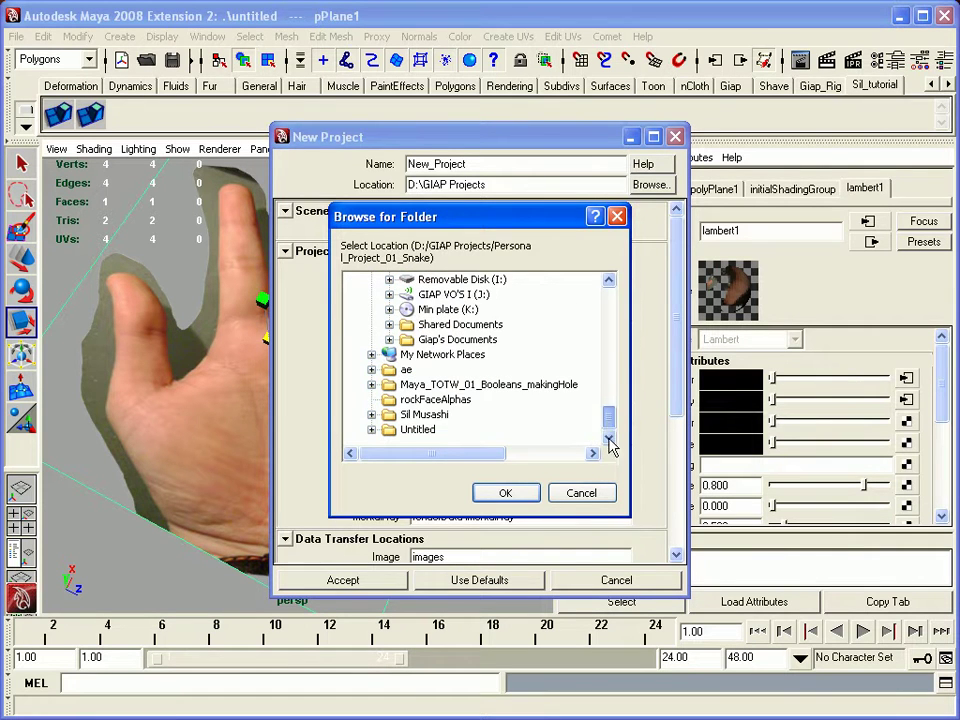
{"action": "left_click", "coordinate": [420, 416]}
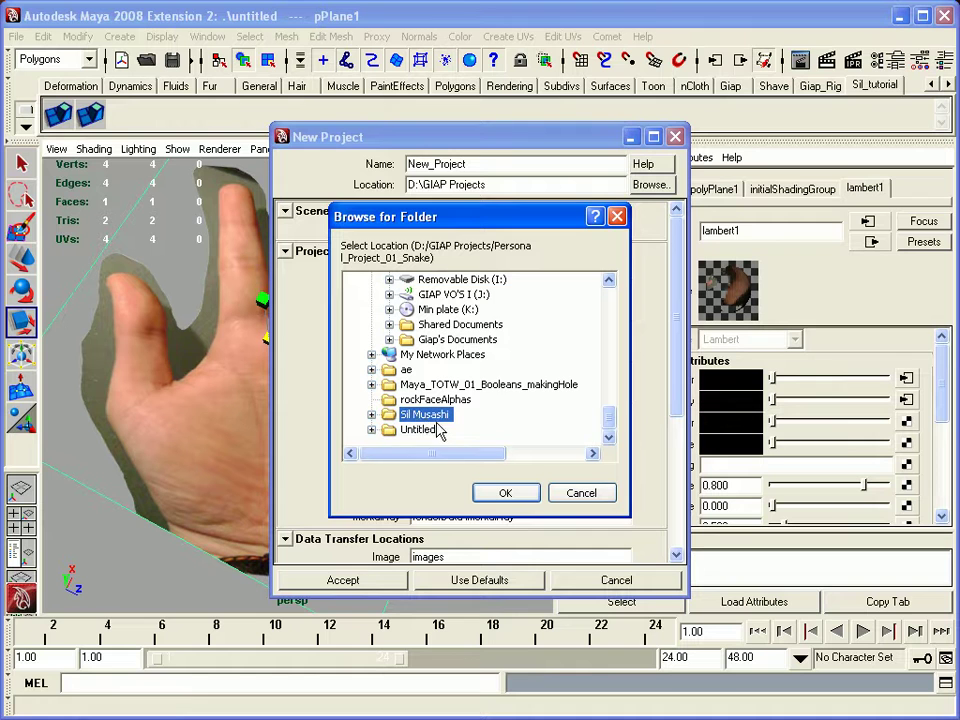
{"action": "left_click", "coordinate": [505, 493]}
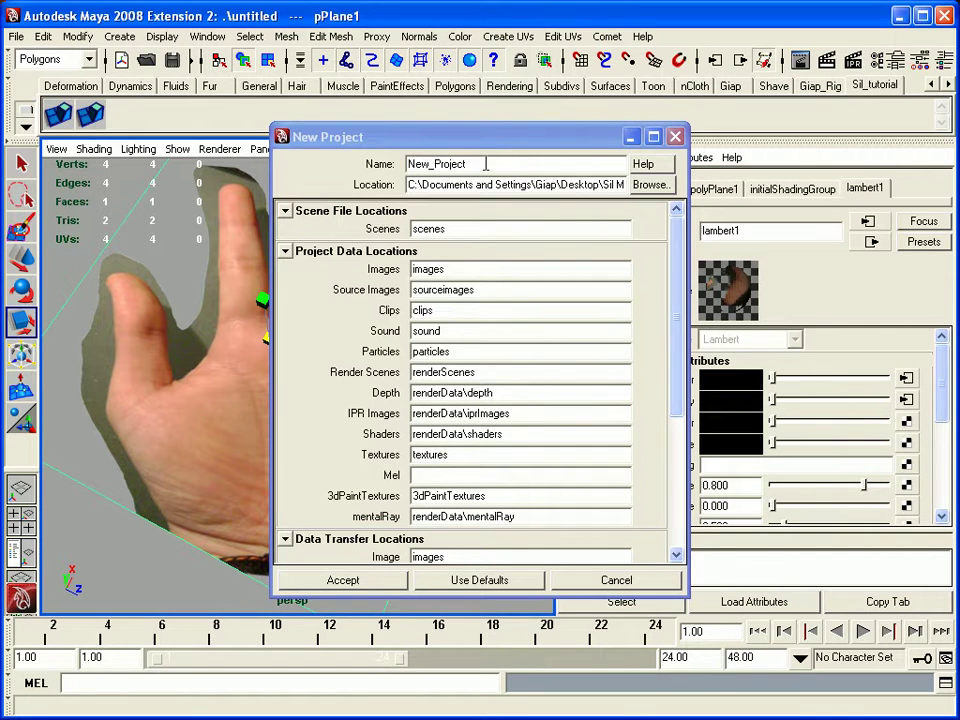
{"action": "left_click_drag", "start_coordinate": [485, 166], "coordinate": [355, 174]}
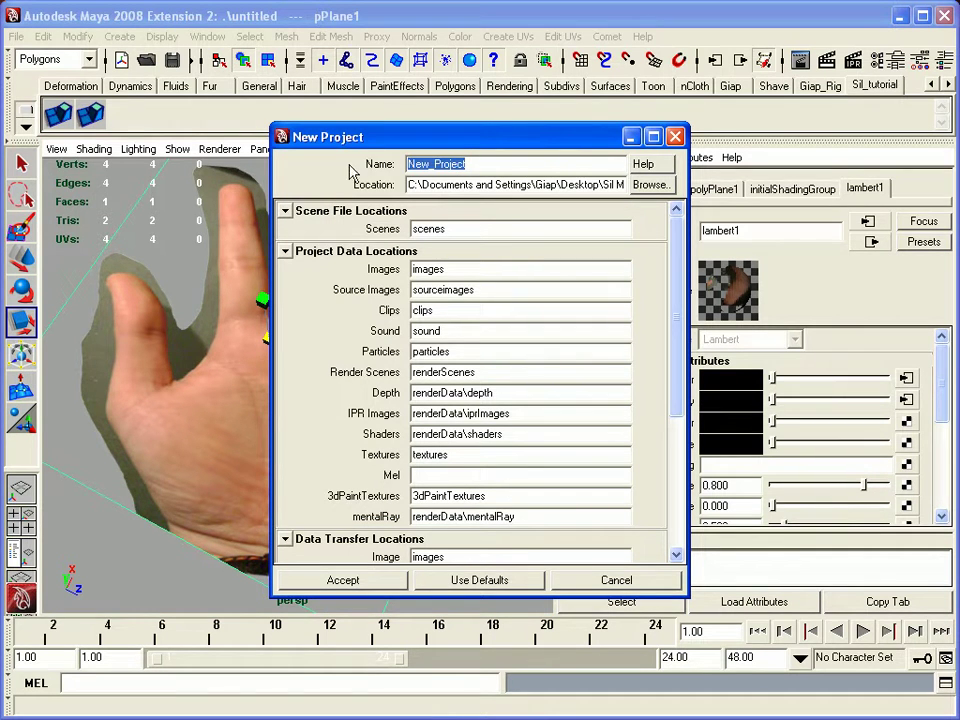
{"action": "type", "text": "Maya02"}
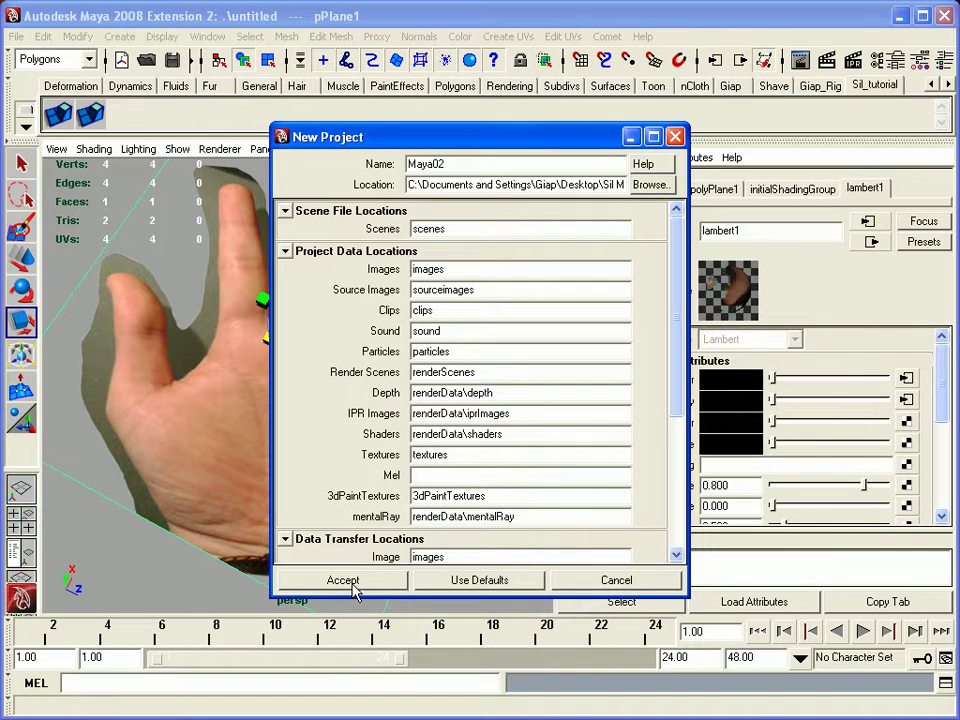
{"action": "left_click", "coordinate": [343, 580]}
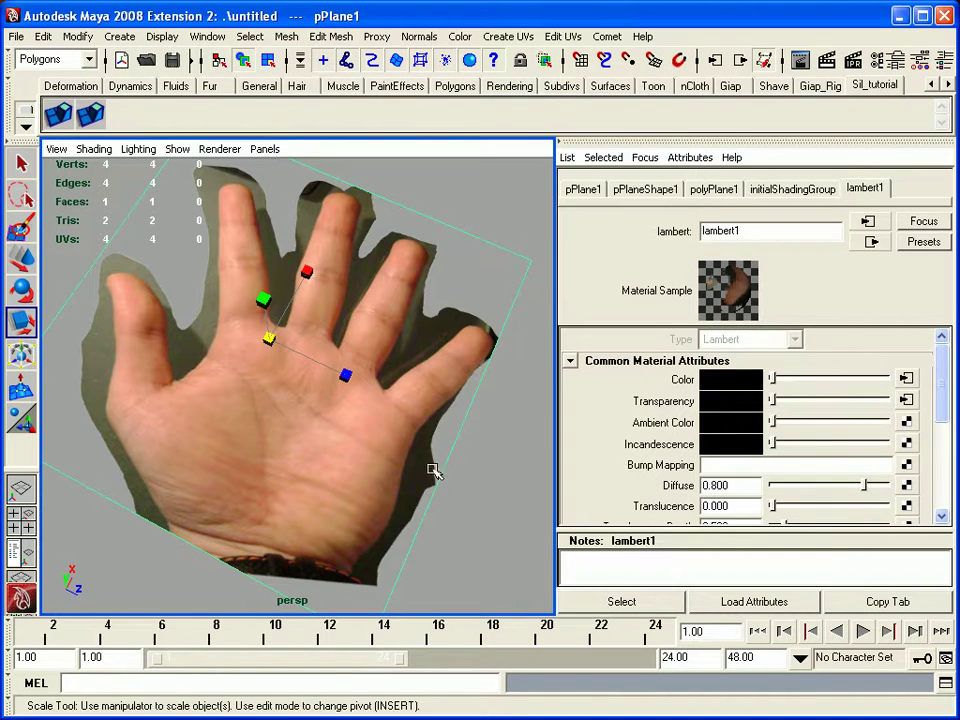
Step: Switch to the desktop, reopen the Sil Musashi folder, and examine the subfolders of the Maya02 project
{"action": "left_click", "coordinate": [902, 17]}
{"action": "left_click", "coordinate": [815, 138]}
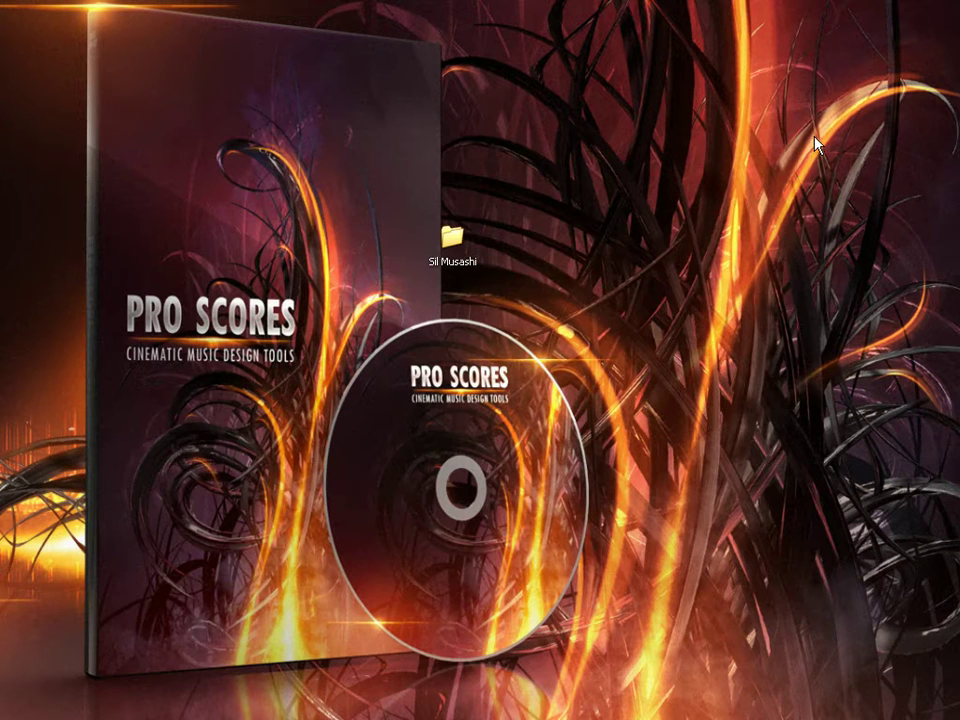
{"action": "double_click", "coordinate": [452, 238]}
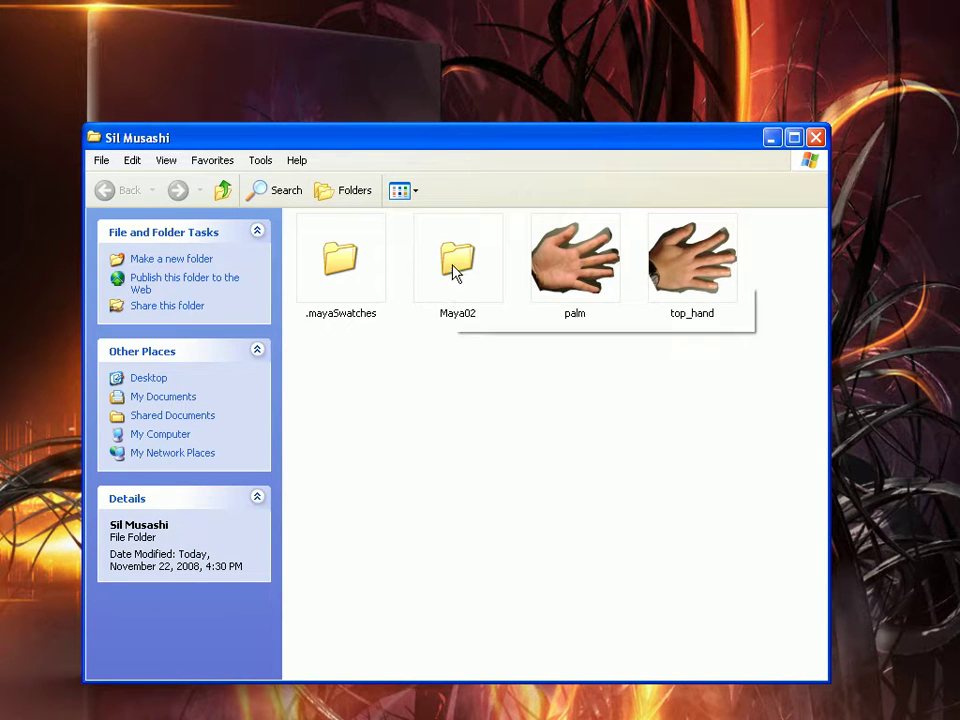
{"action": "mouse_move", "coordinate": [462, 262]}
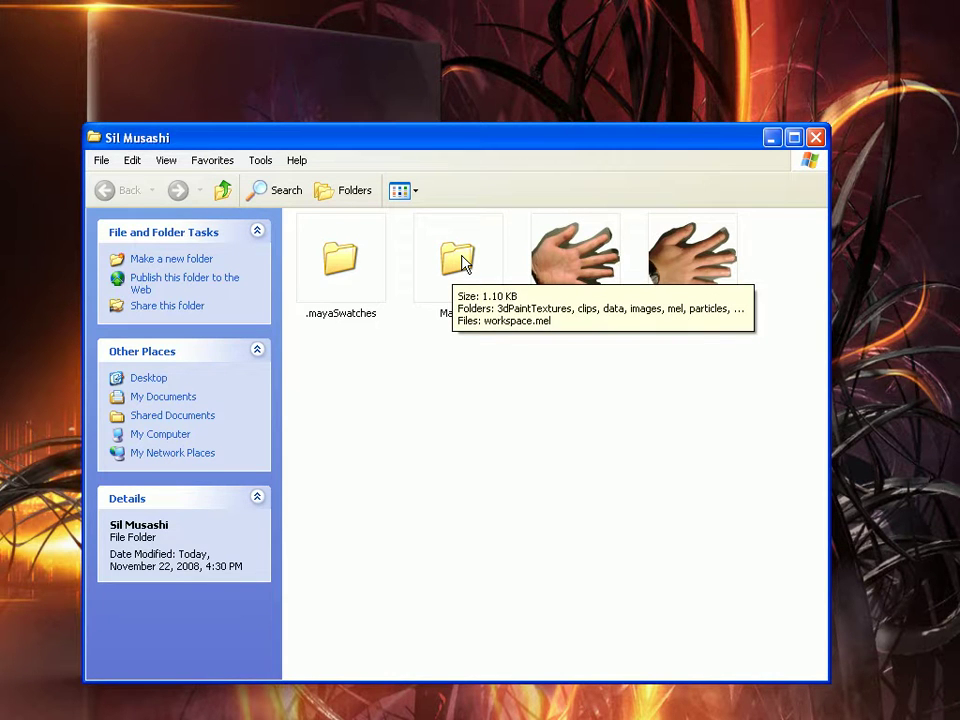
{"action": "double_click", "coordinate": [462, 262]}
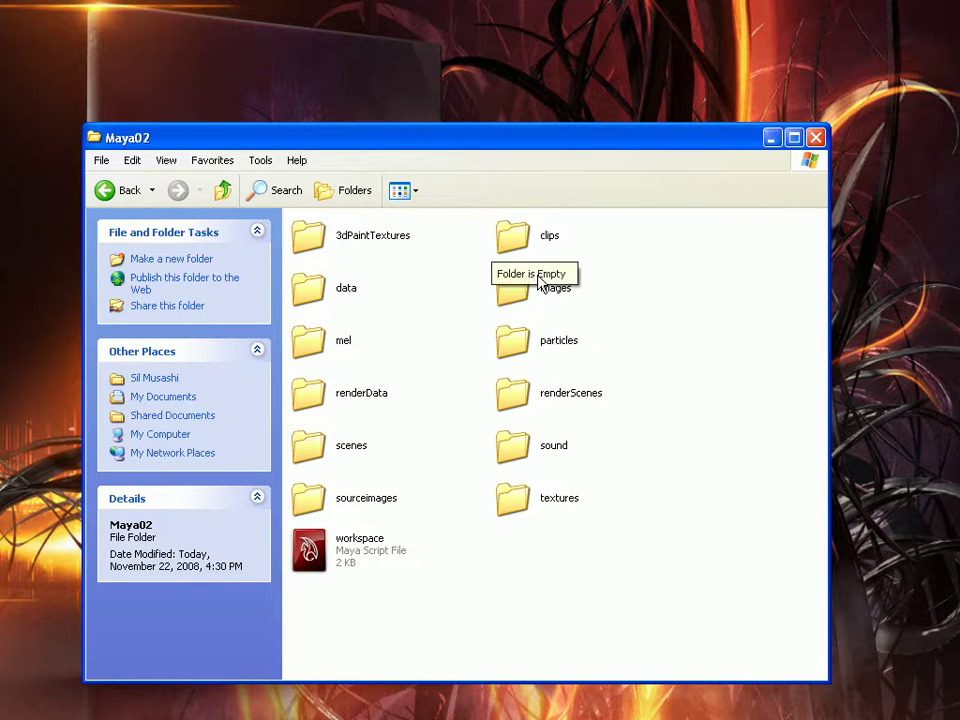
{"action": "left_click", "coordinate": [223, 190]}
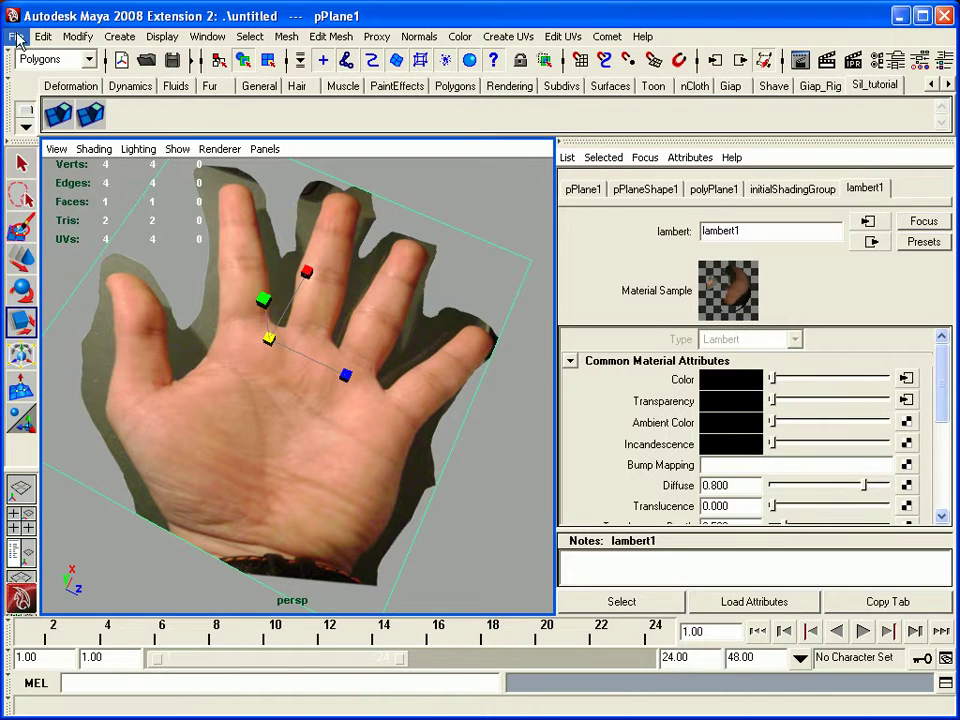
Step: Back in Maya, start a new scene without saving the untitled one, and show the Channel Box
{"action": "left_click", "coordinate": [16, 37]}
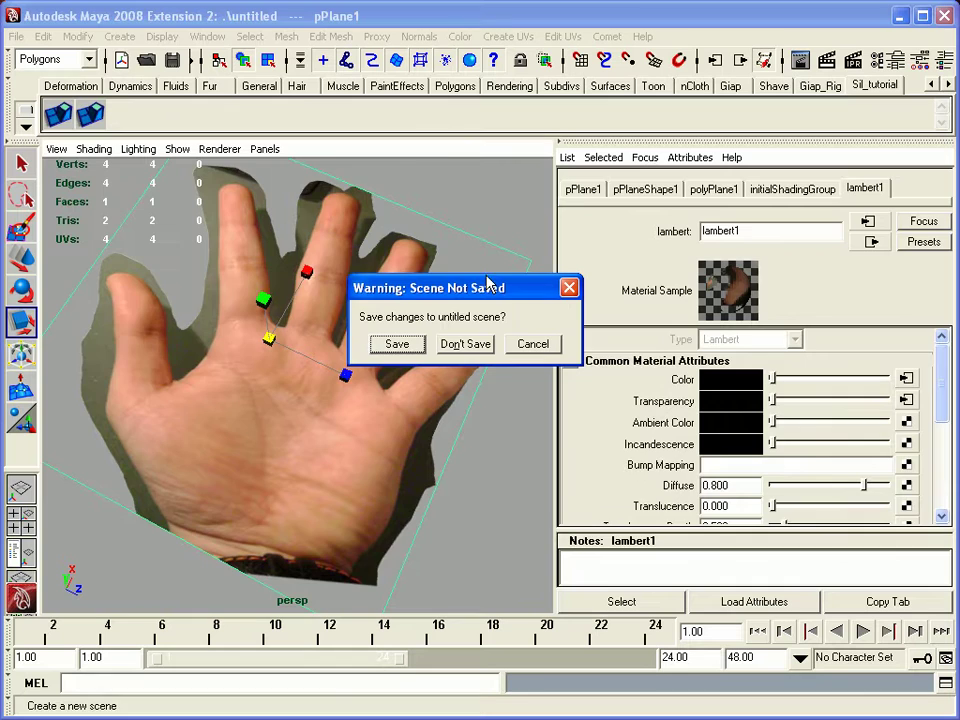
{"action": "left_click", "coordinate": [476, 344]}
{"action": "left_click", "coordinate": [120, 37]}
{"action": "mouse_move", "coordinate": [162, 37]}
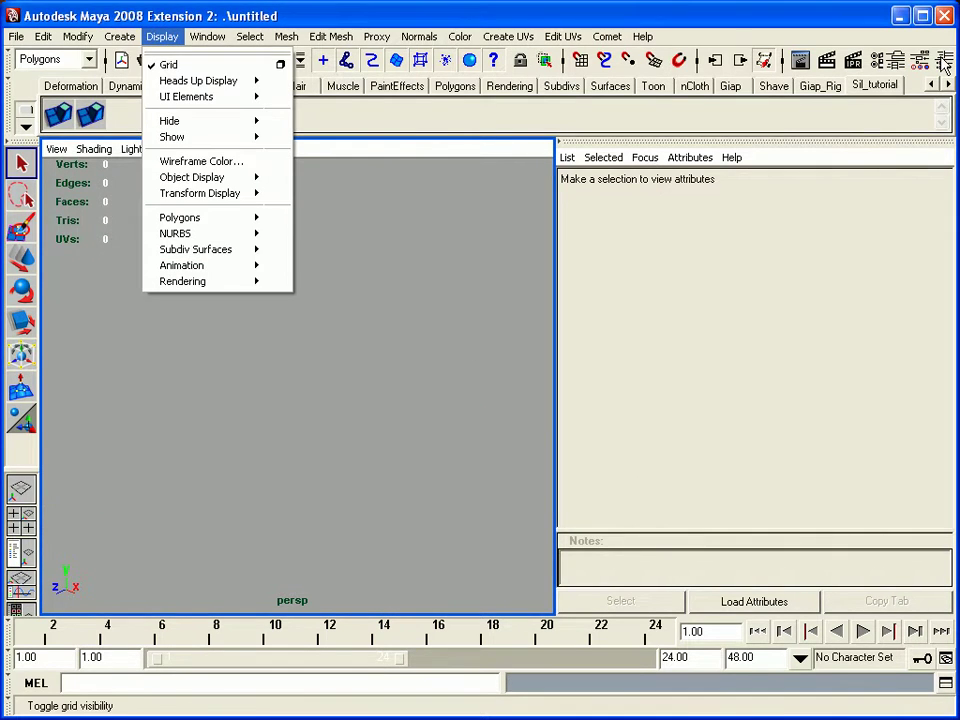
{"action": "left_click", "coordinate": [715, 60]}
Step: Create a polygon plane, frame it in the perspective view, clear the selection, and show it shaded
{"action": "left_click", "coordinate": [121, 37]}
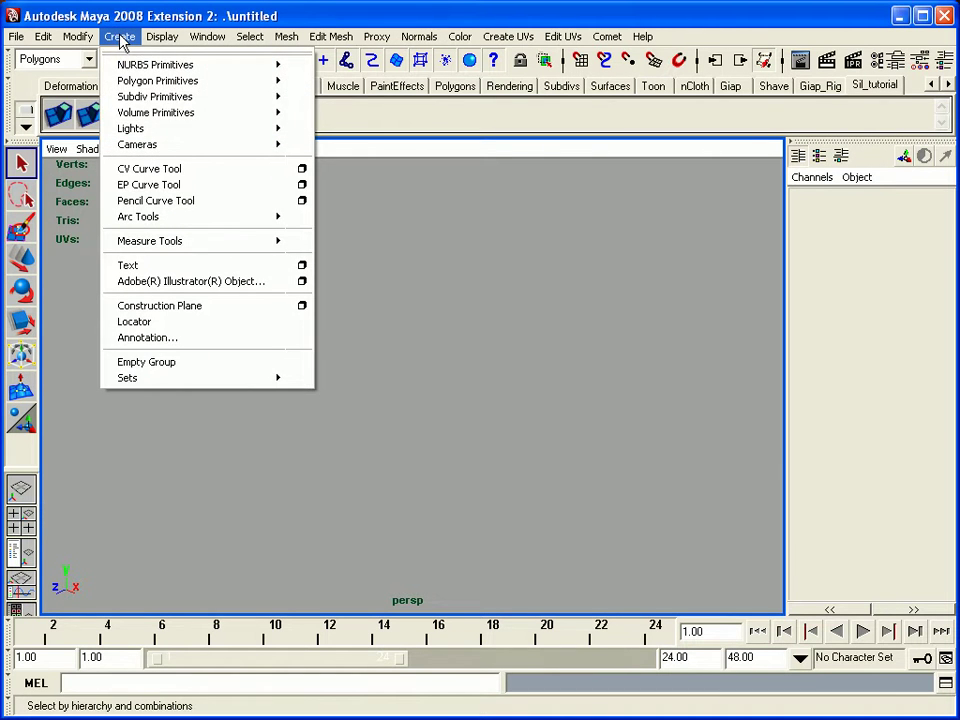
{"action": "mouse_move", "coordinate": [253, 84]}
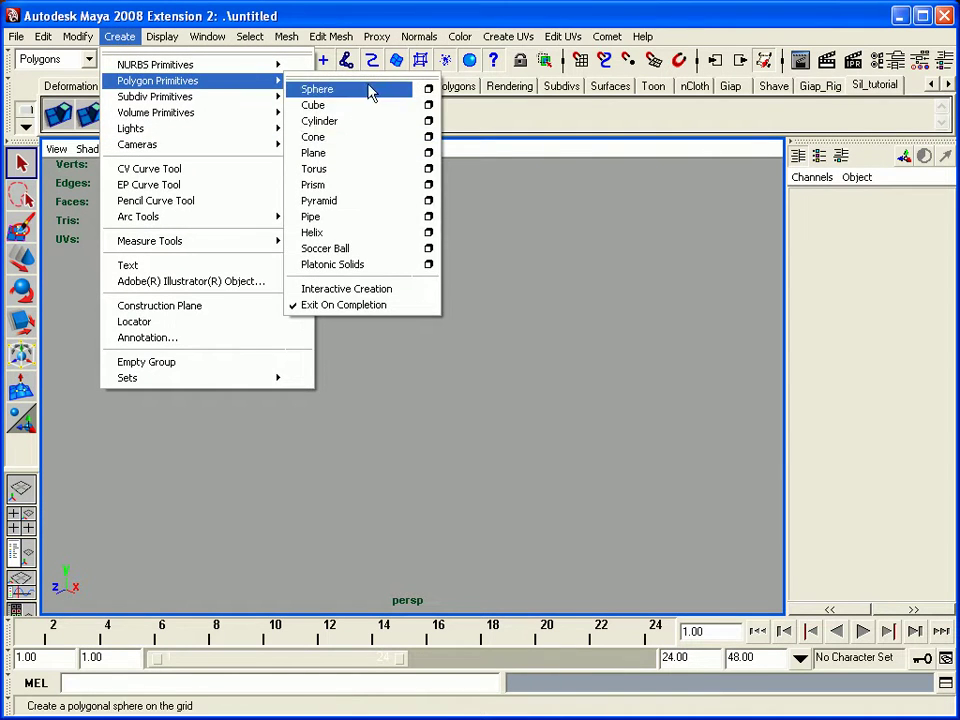
{"action": "left_click", "coordinate": [354, 152]}
{"action": "key", "text": "f"}
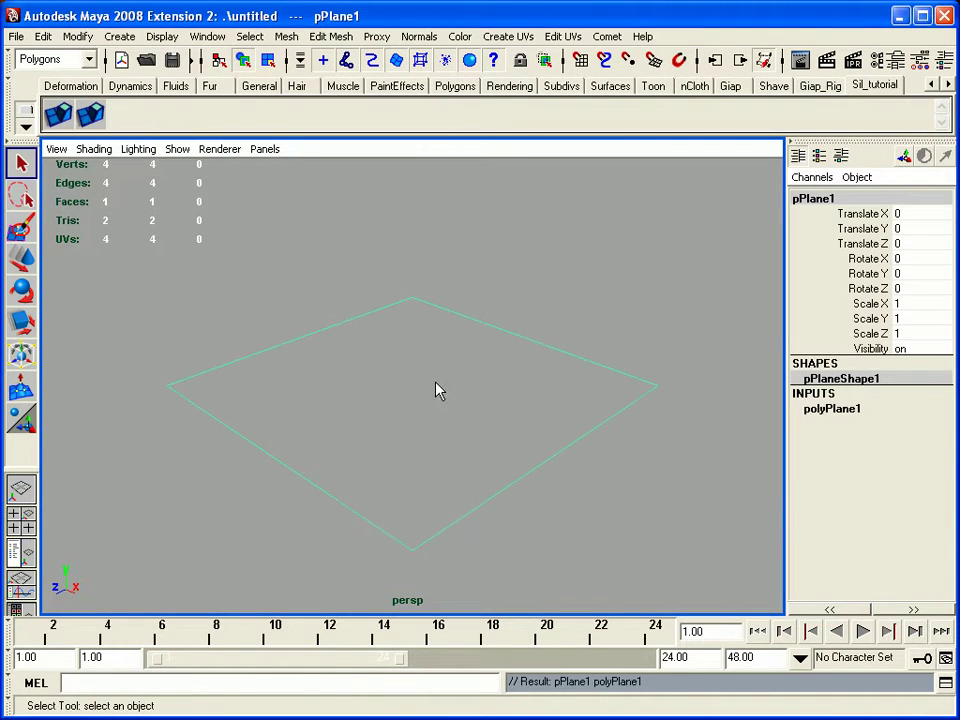
{"action": "left_click", "coordinate": [424, 381]}
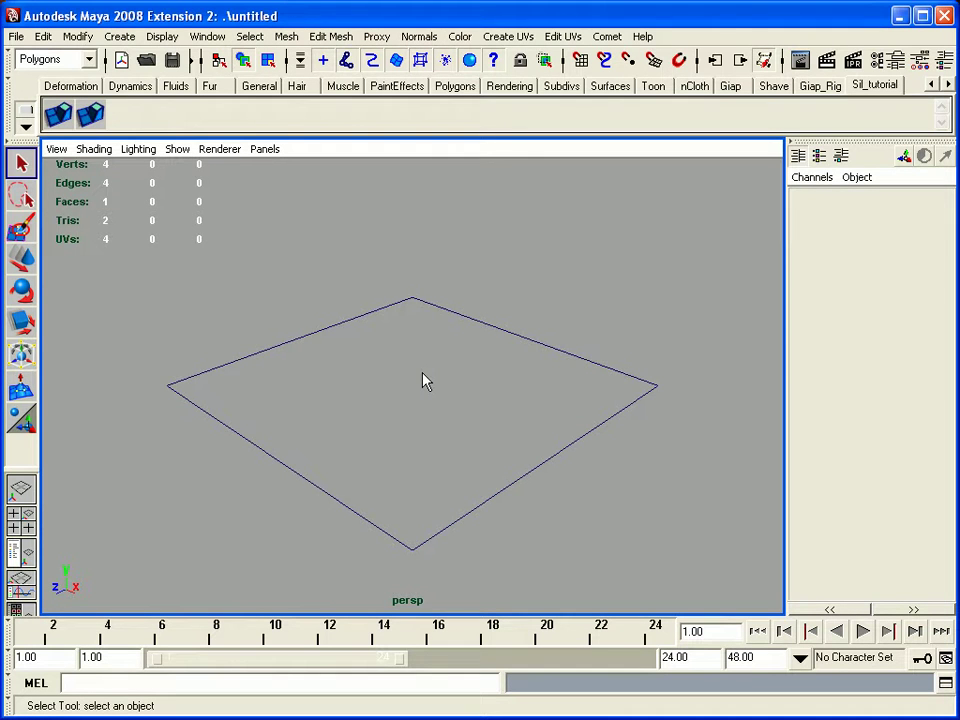
{"action": "key", "text": "5"}
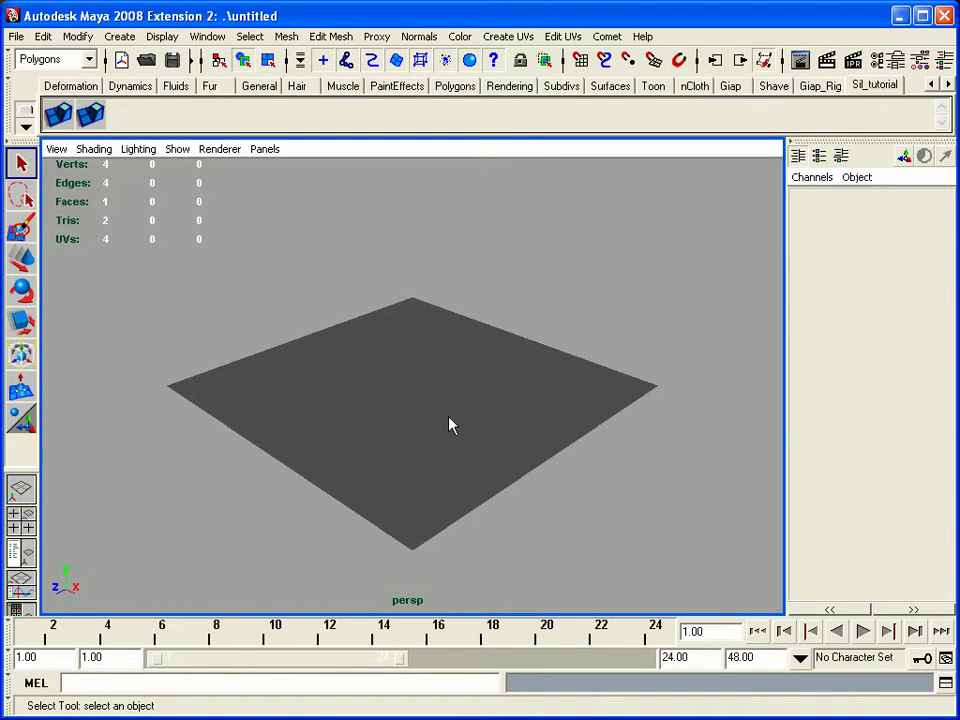
Step: Select the plane and connect a File texture to the Color attribute of its lambert1 material
{"action": "left_click_drag", "start_coordinate": [456, 426], "coordinate": [446, 443], "text": "alt"}
{"action": "left_click", "coordinate": [446, 443]}
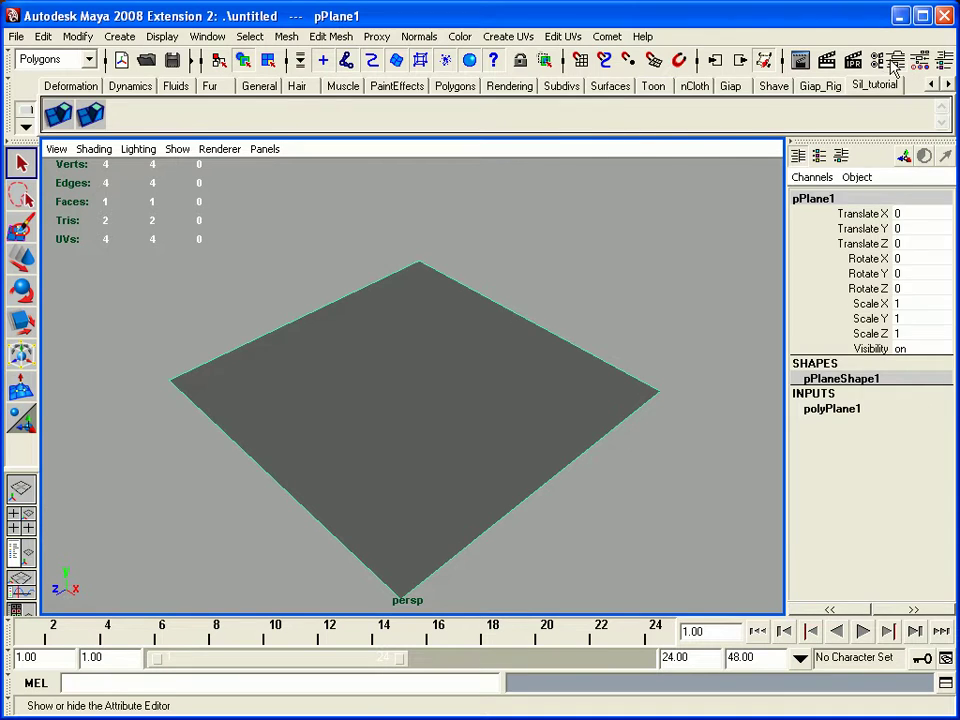
{"action": "left_click", "coordinate": [891, 57]}
{"action": "left_click", "coordinate": [866, 189]}
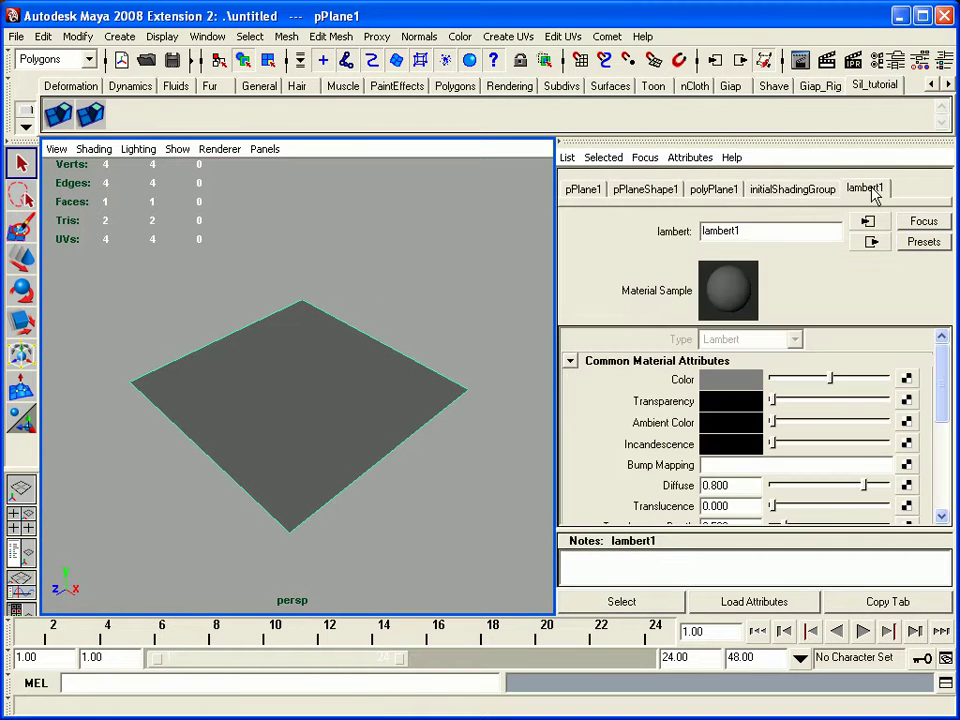
{"action": "left_click", "coordinate": [906, 379]}
{"action": "left_click", "coordinate": [560, 257]}
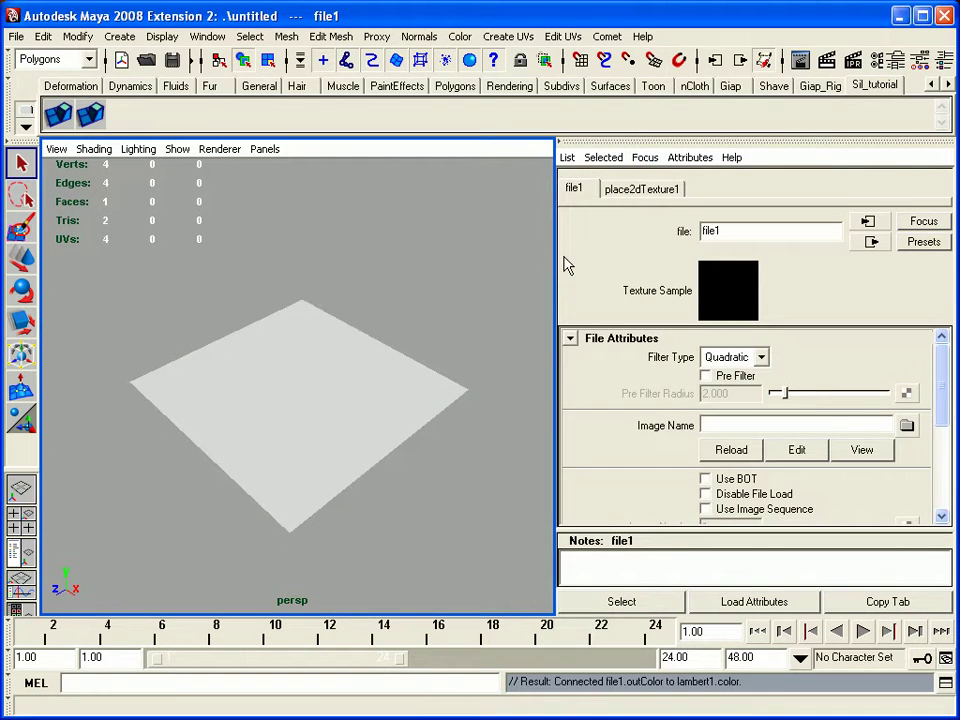
Step: Browse for the file texture's image from sourceimages up to the Sil Musashi folder and show its contents as thumbnails
{"action": "left_click", "coordinate": [906, 425]}
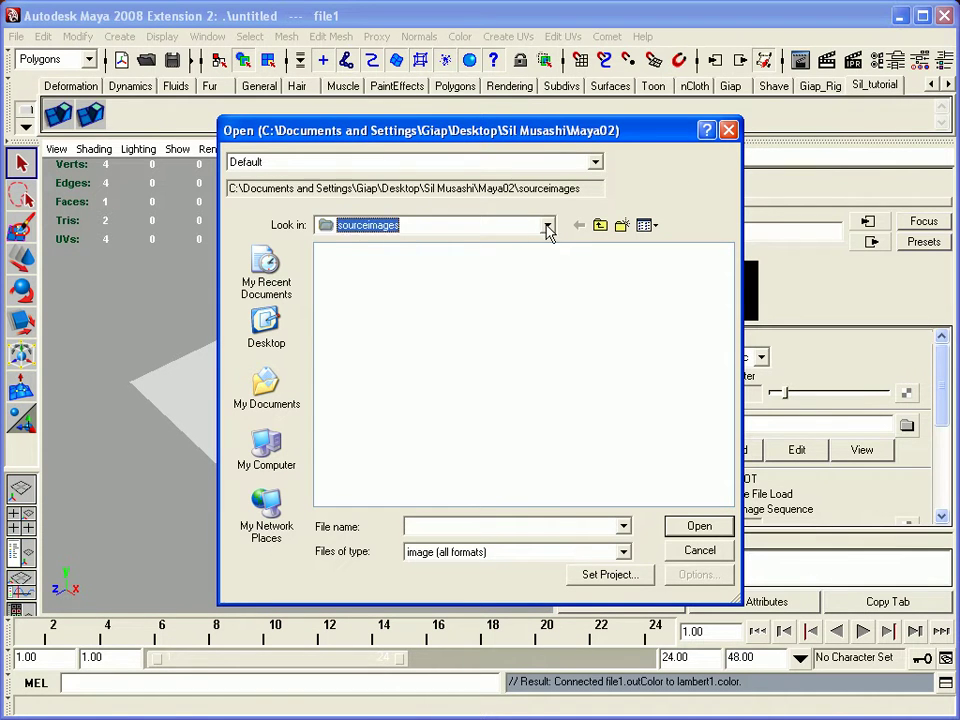
{"action": "left_click", "coordinate": [547, 225]}
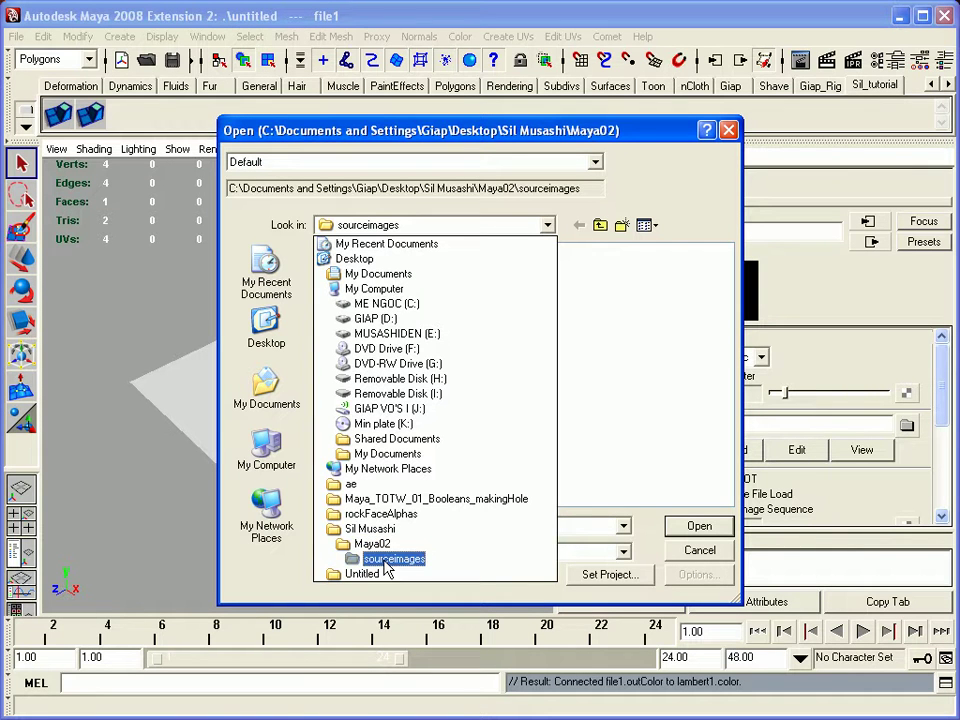
{"action": "left_click", "coordinate": [634, 418]}
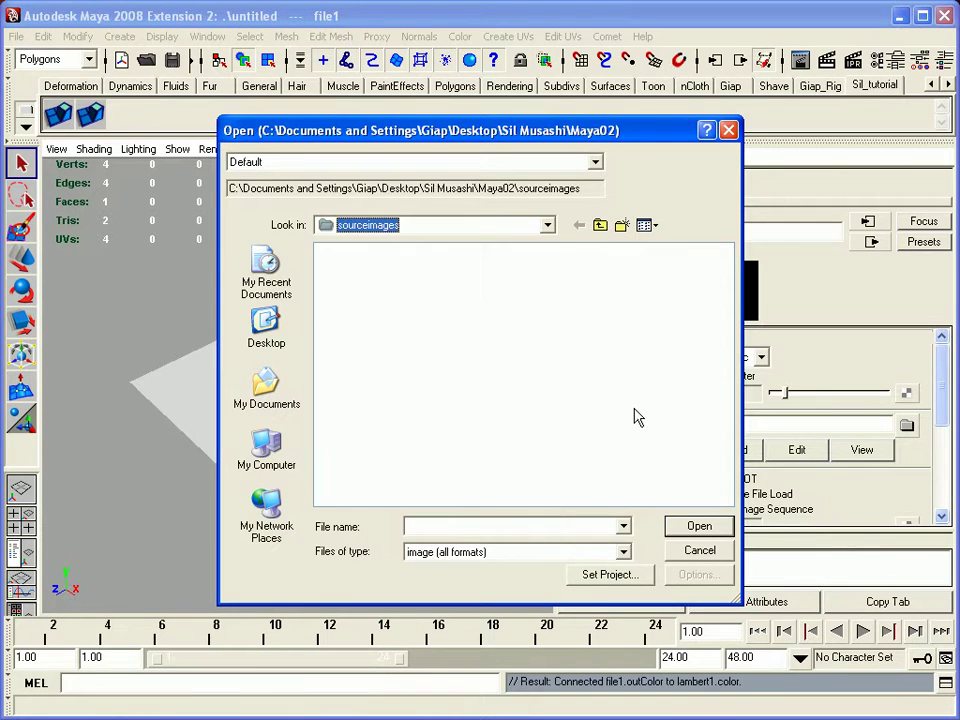
{"action": "left_click", "coordinate": [600, 226]}
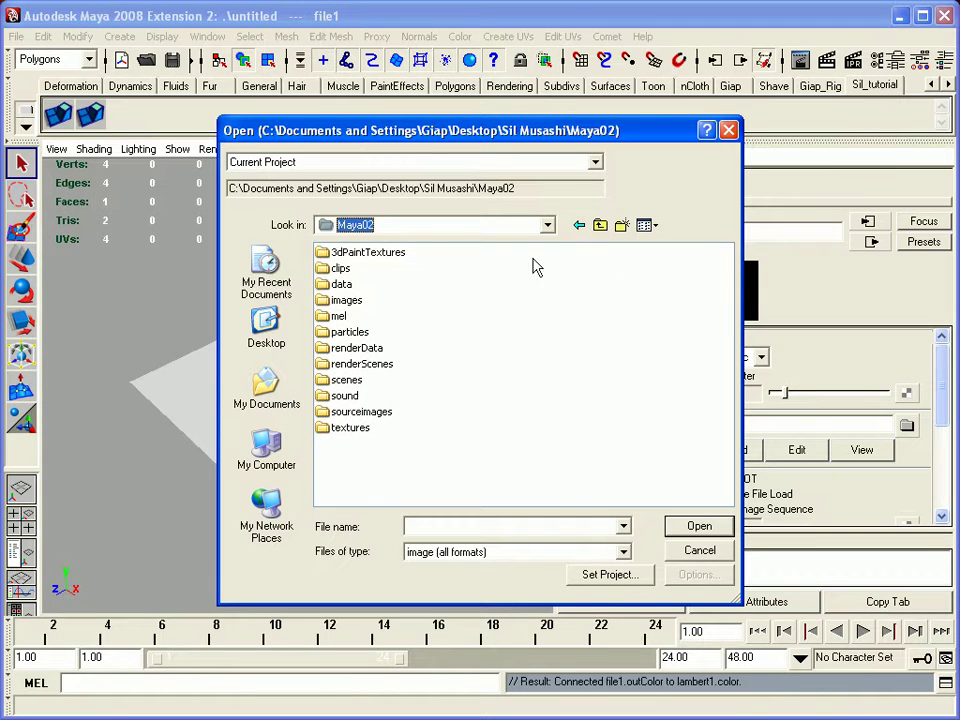
{"action": "left_click", "coordinate": [600, 226]}
{"action": "left_click", "coordinate": [648, 226]}
{"action": "left_click", "coordinate": [668, 247]}
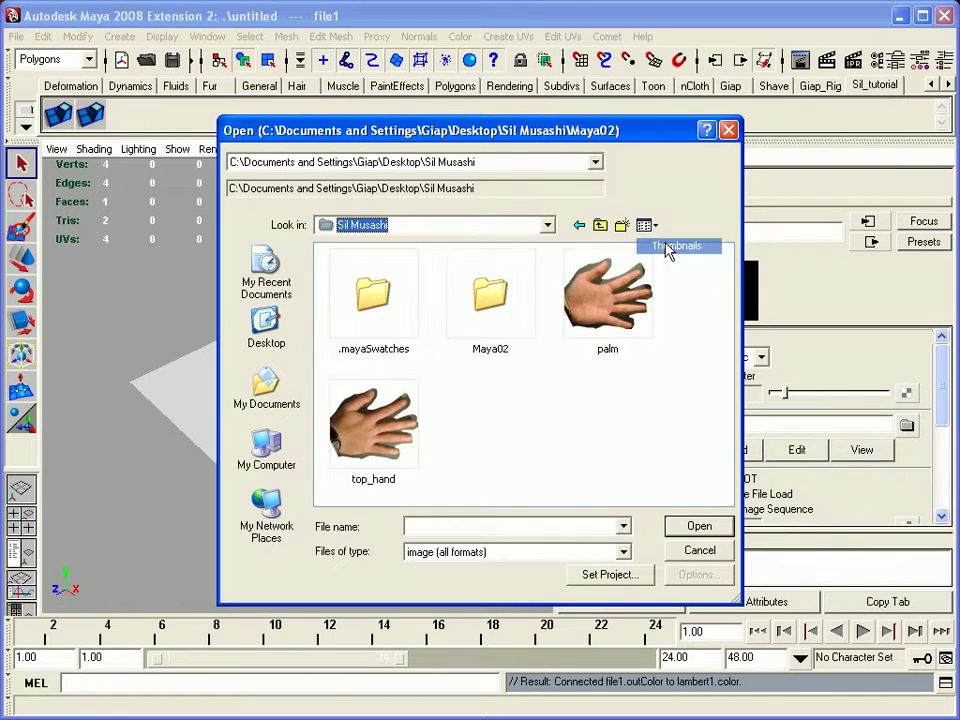
Step: Examine the Maya02 project's subfolders and the default sourceimages location in the image browser, leaving it without loading an image
{"action": "double_click", "coordinate": [490, 292]}
{"action": "scroll", "coordinate": [553, 360], "scroll_direction": "down", "scroll_amount": 3}
{"action": "scroll", "coordinate": [553, 360], "scroll_direction": "up", "scroll_amount": 3}
{"action": "scroll", "coordinate": [557, 360], "scroll_direction": "down", "scroll_amount": 3}
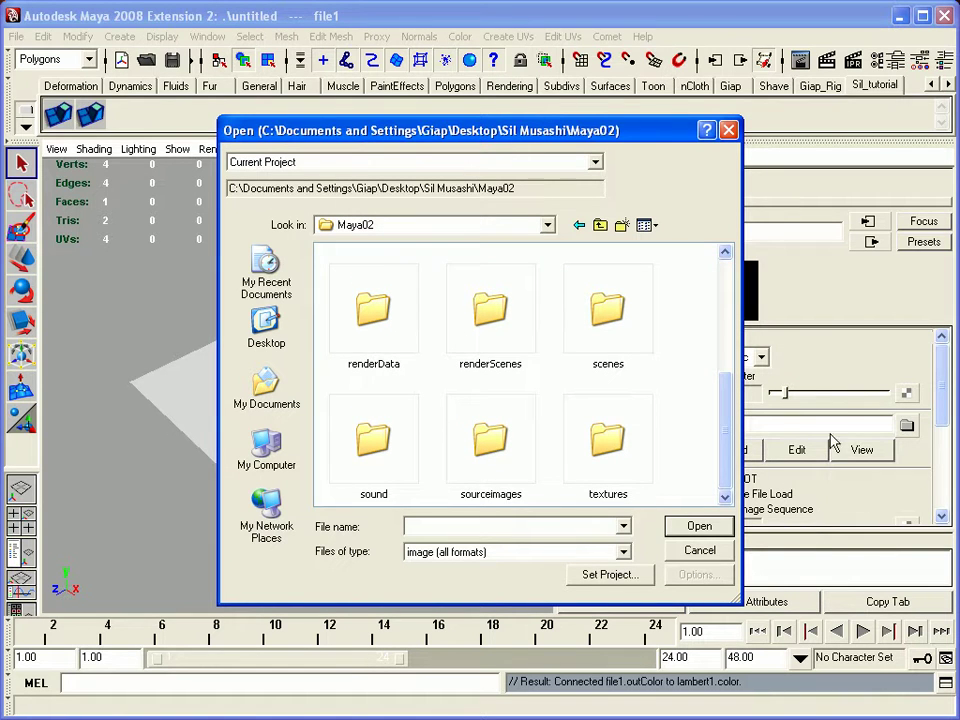
{"action": "left_click_drag", "start_coordinate": [611, 136], "coordinate": [481, 108]}
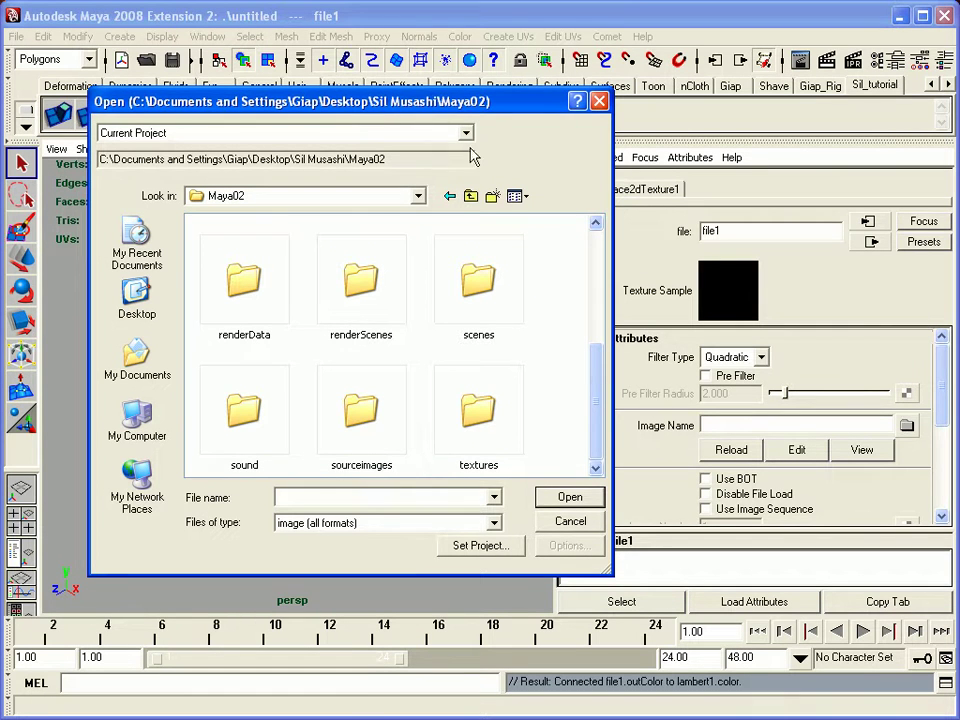
{"action": "left_click_drag", "start_coordinate": [465, 109], "coordinate": [512, 118]}
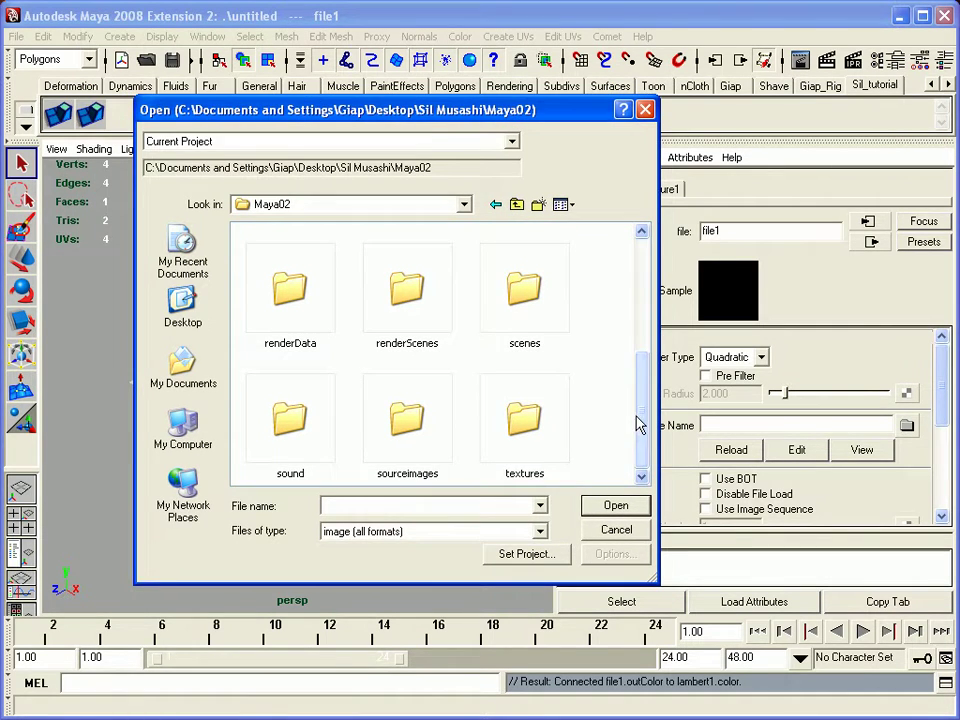
{"action": "left_click_drag", "start_coordinate": [645, 418], "coordinate": [643, 456]}
{"action": "key", "text": "Escape"}
{"action": "left_click", "coordinate": [906, 425]}
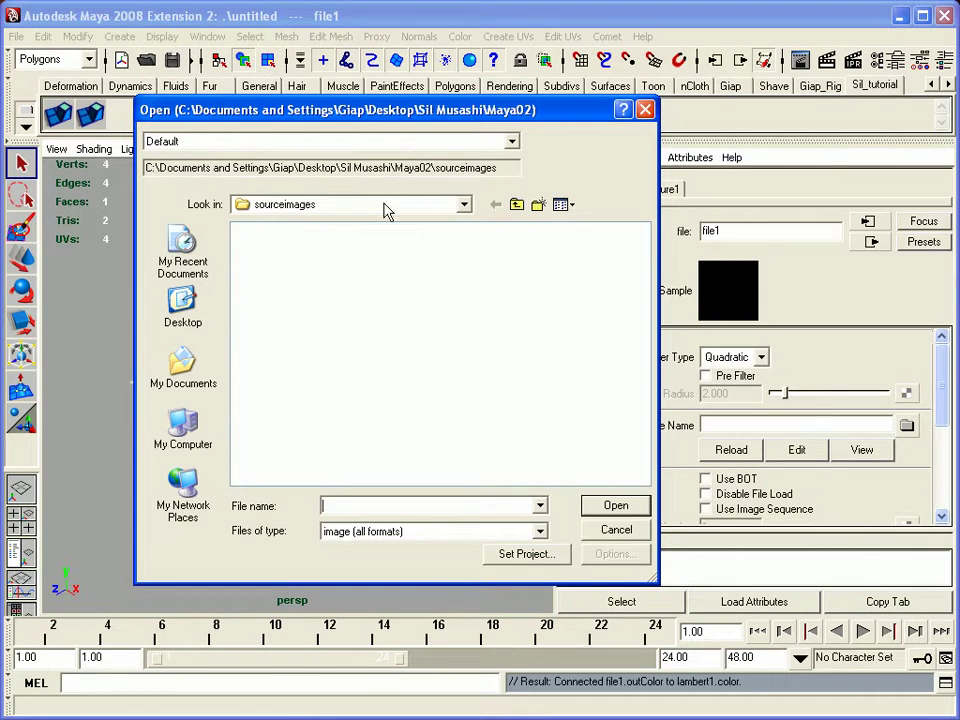
{"action": "left_click", "coordinate": [617, 530]}
Step: Switch to the Sil Musashi folder window and try to move the palm and top_hand images into Maya02's sourceimages folder
{"action": "left_click", "coordinate": [899, 16]}
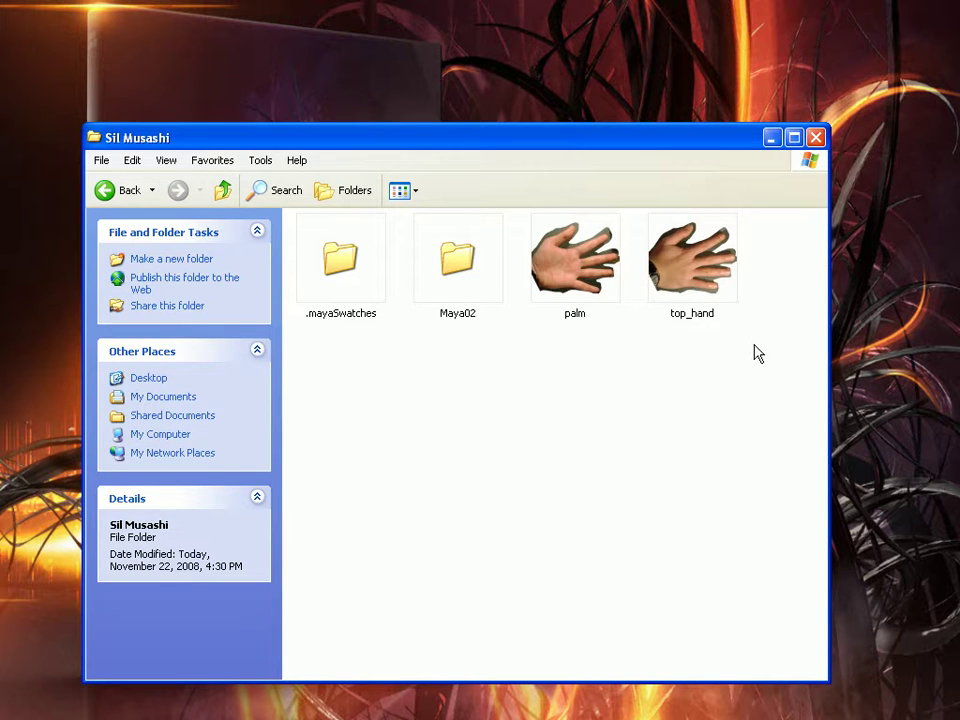
{"action": "left_click_drag", "start_coordinate": [766, 345], "coordinate": [551, 265]}
{"action": "key", "text": "ctrl+c"}
{"action": "key", "text": "ctrl+x"}
{"action": "double_click", "coordinate": [484, 268]}
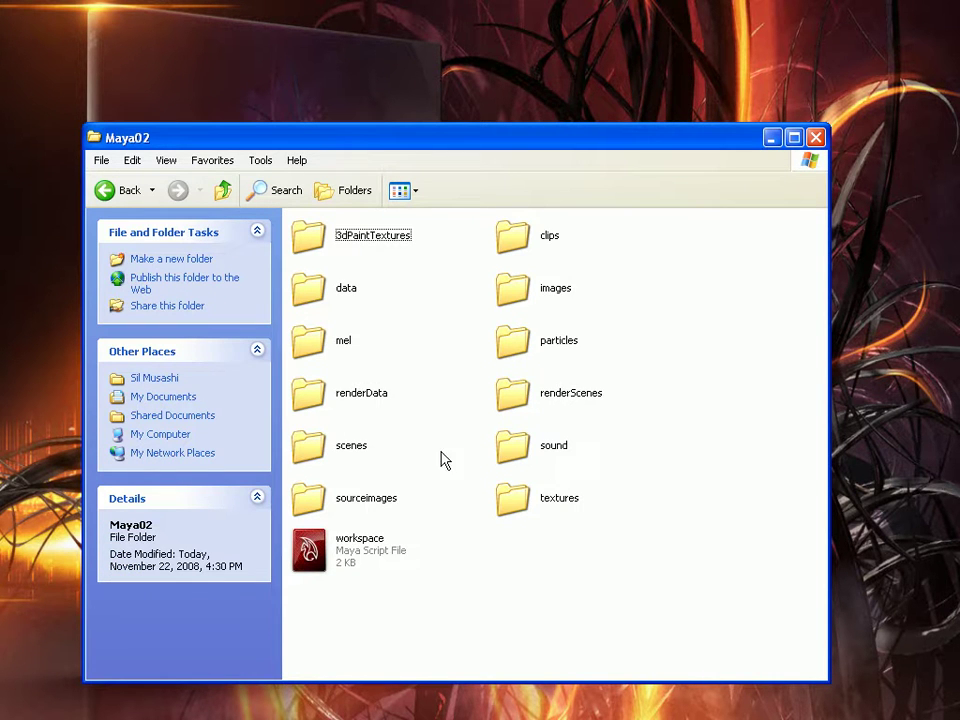
{"action": "double_click", "coordinate": [337, 504]}
{"action": "right_click", "coordinate": [434, 371]}
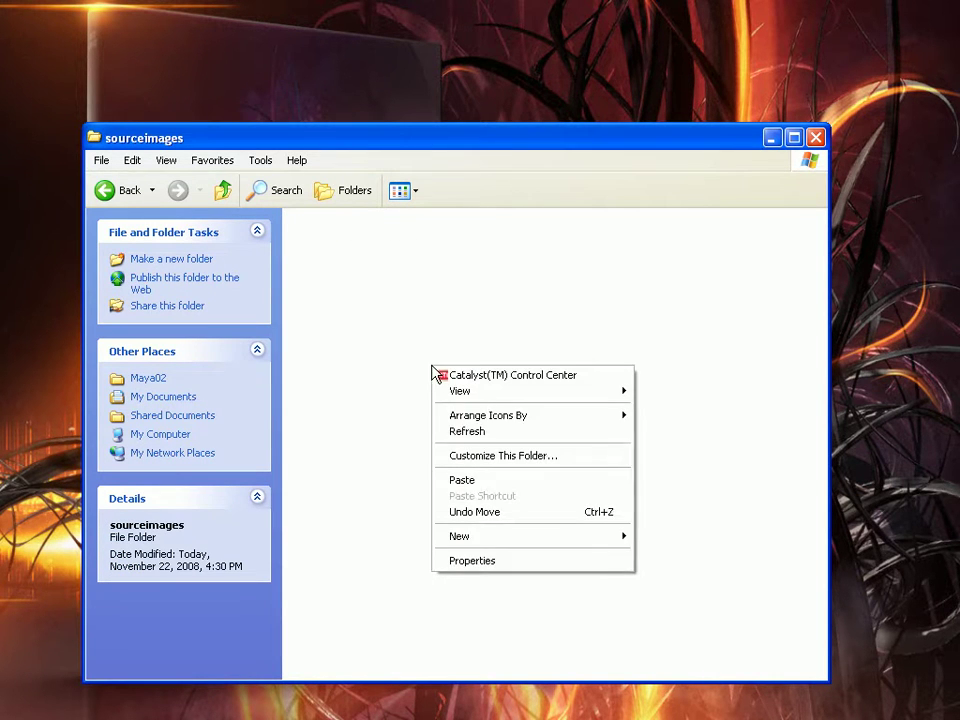
{"action": "left_click", "coordinate": [495, 483]}
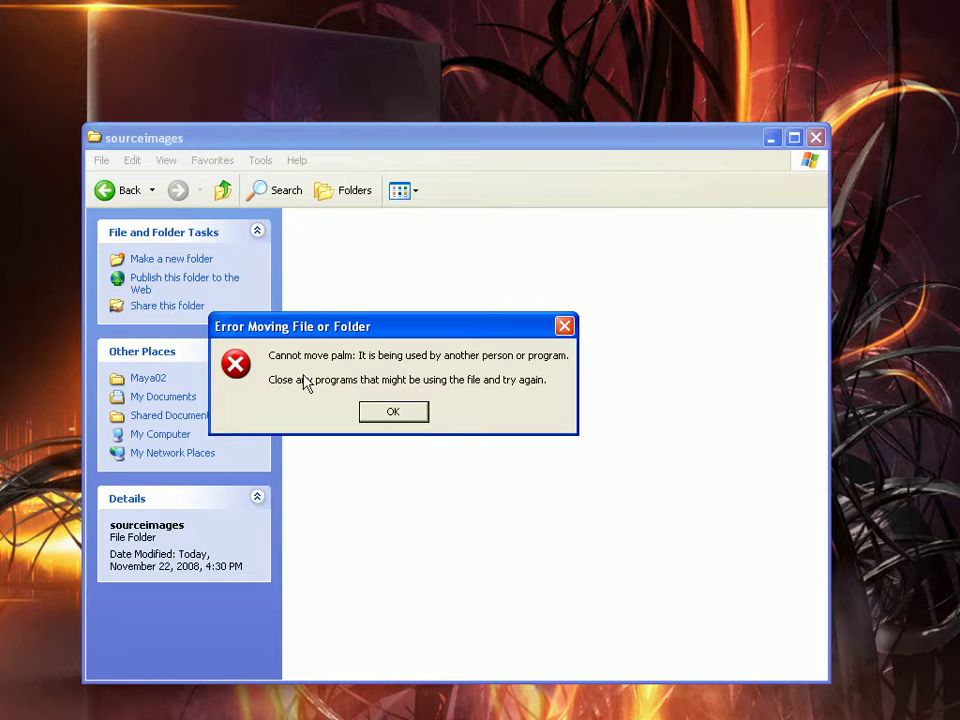
{"action": "left_click", "coordinate": [393, 412]}
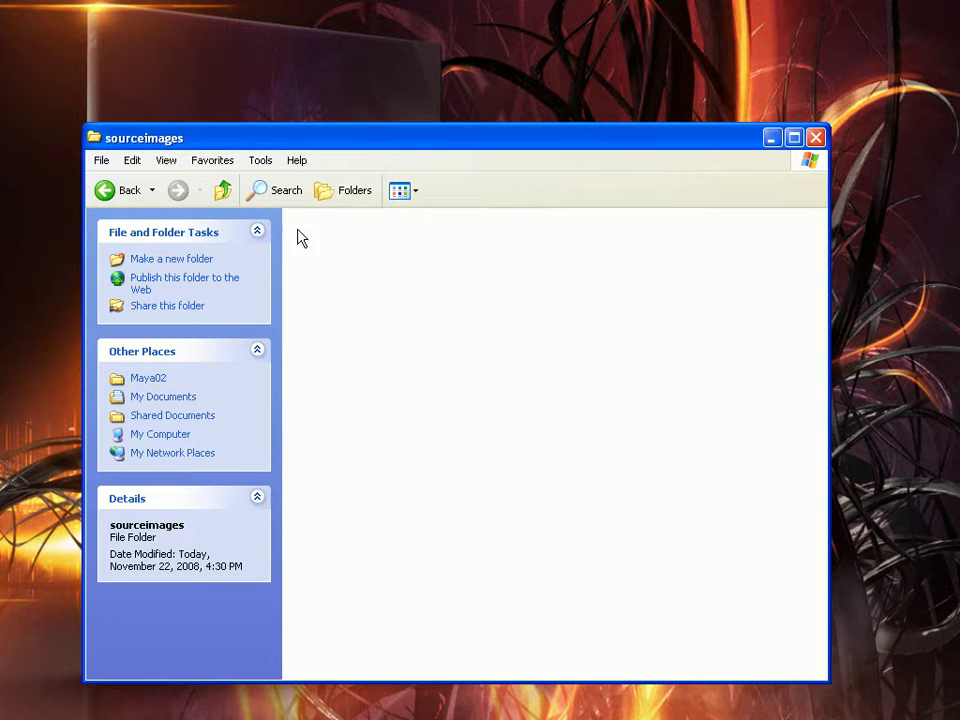
Step: Copy the palm and top_hand images from Sil Musashi into Maya02's sourceimages folder and show them there as thumbnails
{"action": "left_click", "coordinate": [228, 200]}
{"action": "left_click", "coordinate": [228, 200]}
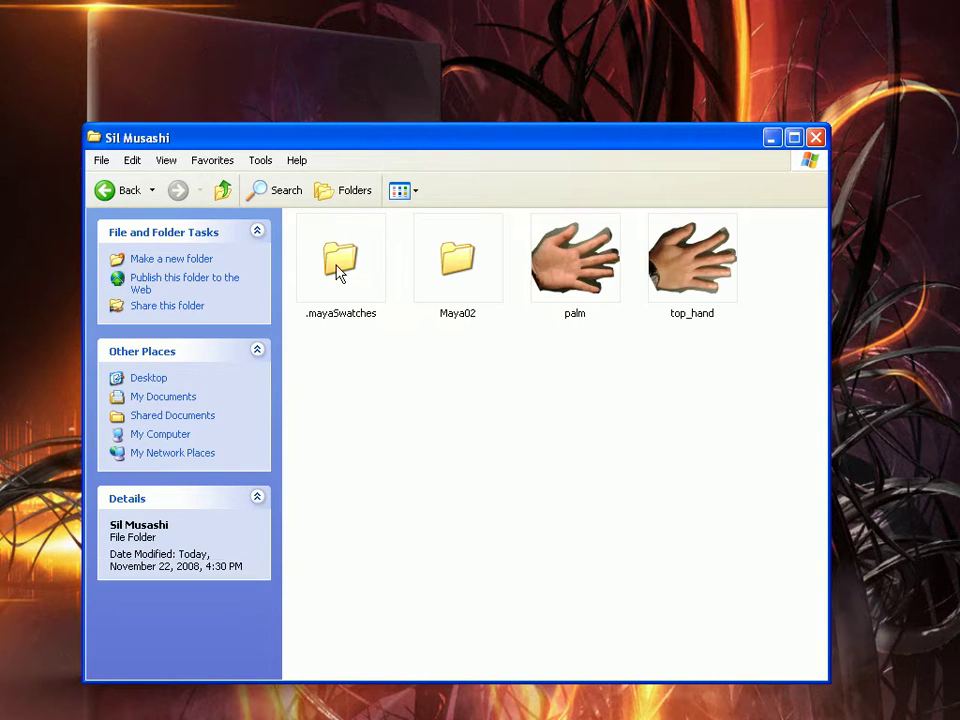
{"action": "left_click", "coordinate": [714, 276]}
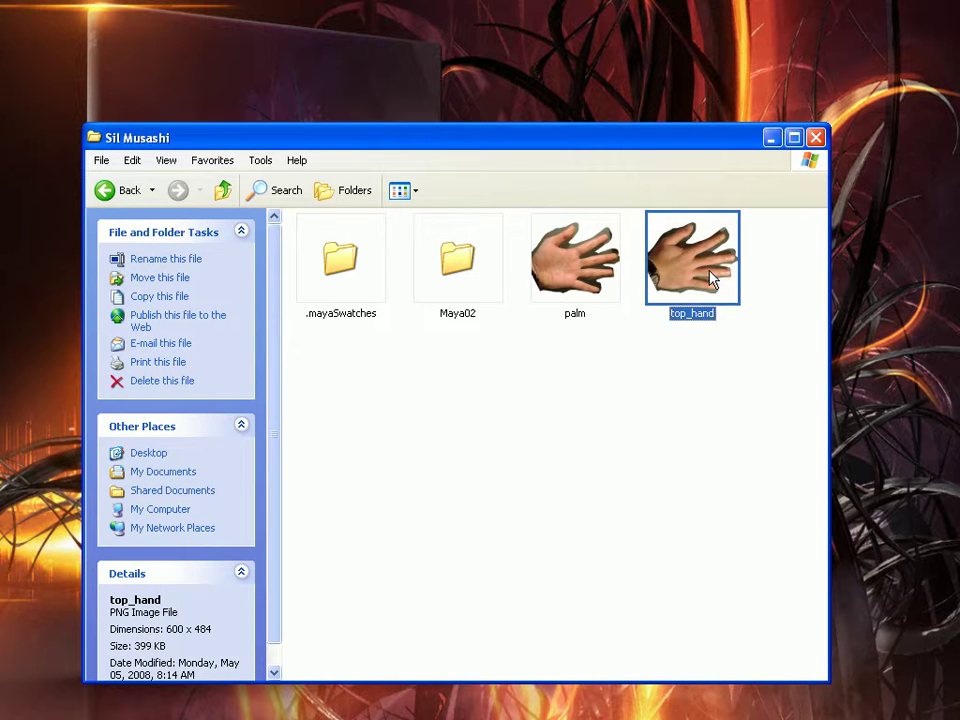
{"action": "left_click_drag", "start_coordinate": [799, 388], "coordinate": [587, 243]}
{"action": "double_click", "coordinate": [456, 255]}
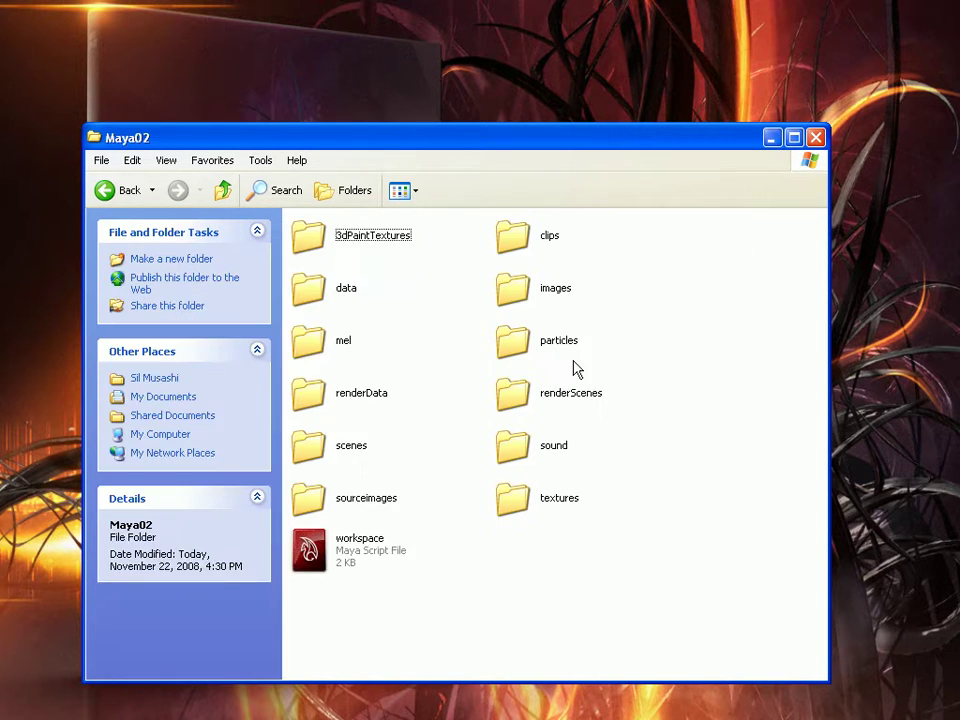
{"action": "double_click", "coordinate": [328, 512]}
{"action": "right_click", "coordinate": [377, 391]}
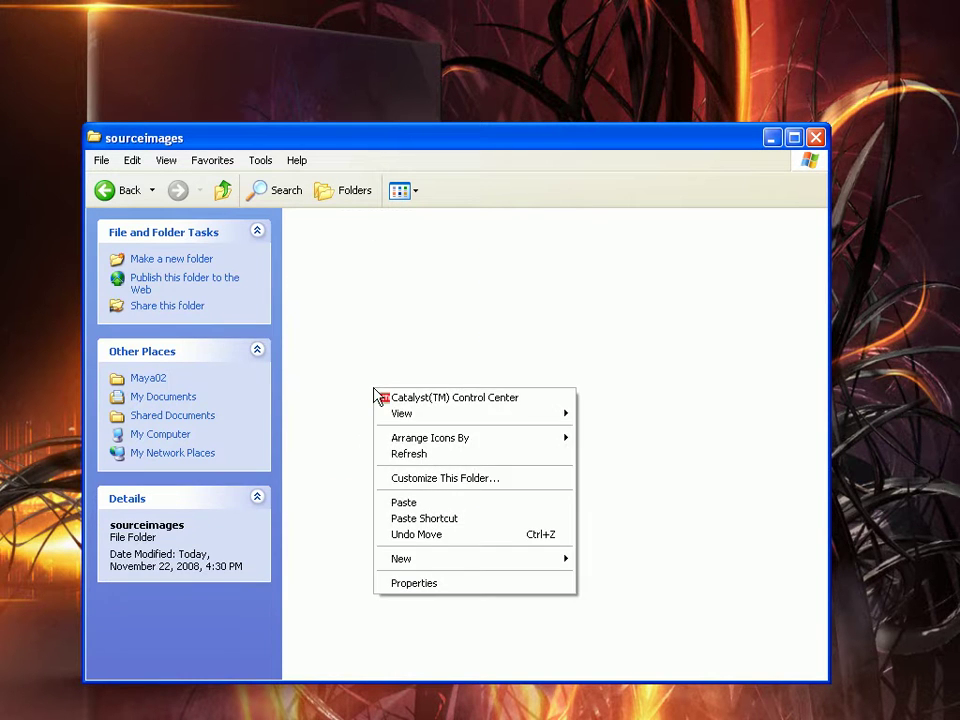
{"action": "left_click", "coordinate": [433, 503]}
{"action": "left_click", "coordinate": [439, 246]}
{"action": "left_click", "coordinate": [400, 190]}
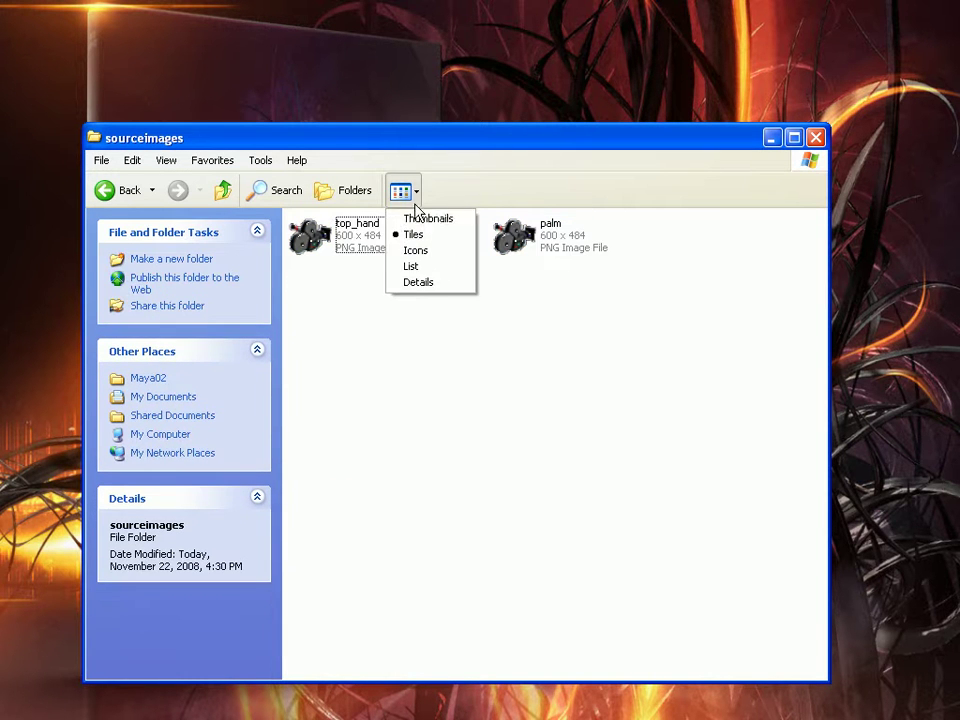
{"action": "left_click", "coordinate": [420, 216]}
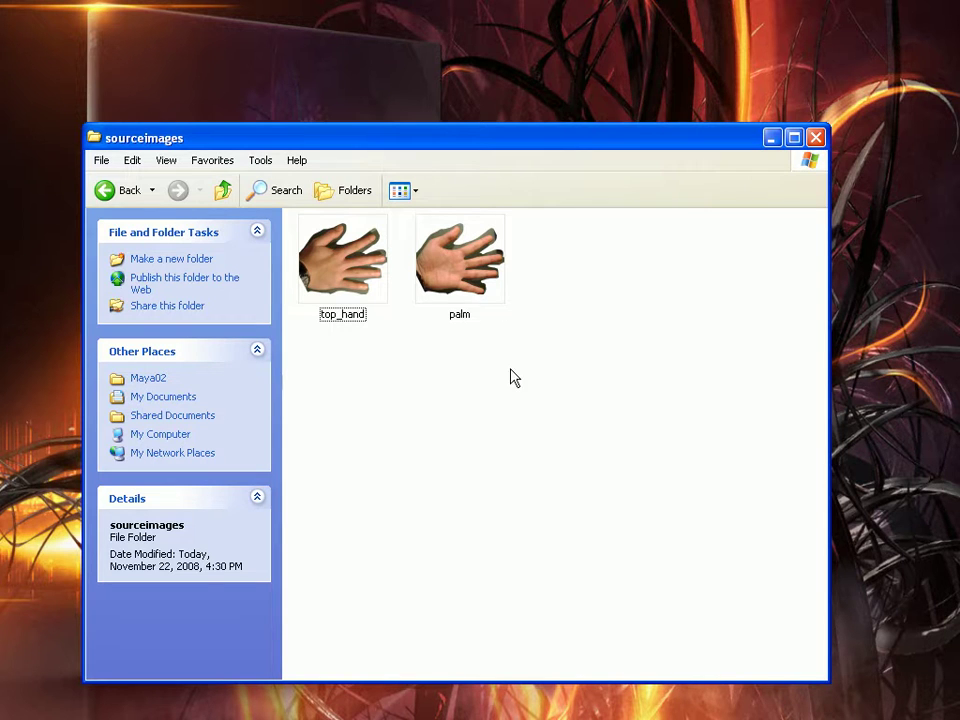
Step: Back in Maya, examine the sourceimages thumbnails for the plane's file texture, leaving the browser without loading an image
{"action": "left_click", "coordinate": [772, 138]}
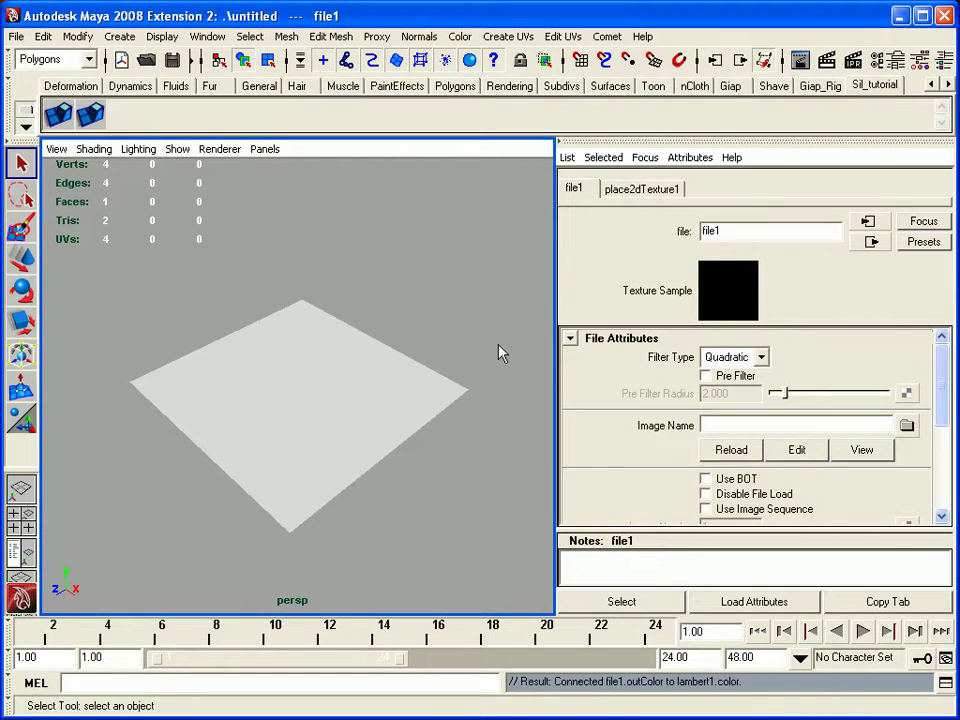
{"action": "left_click", "coordinate": [386, 399]}
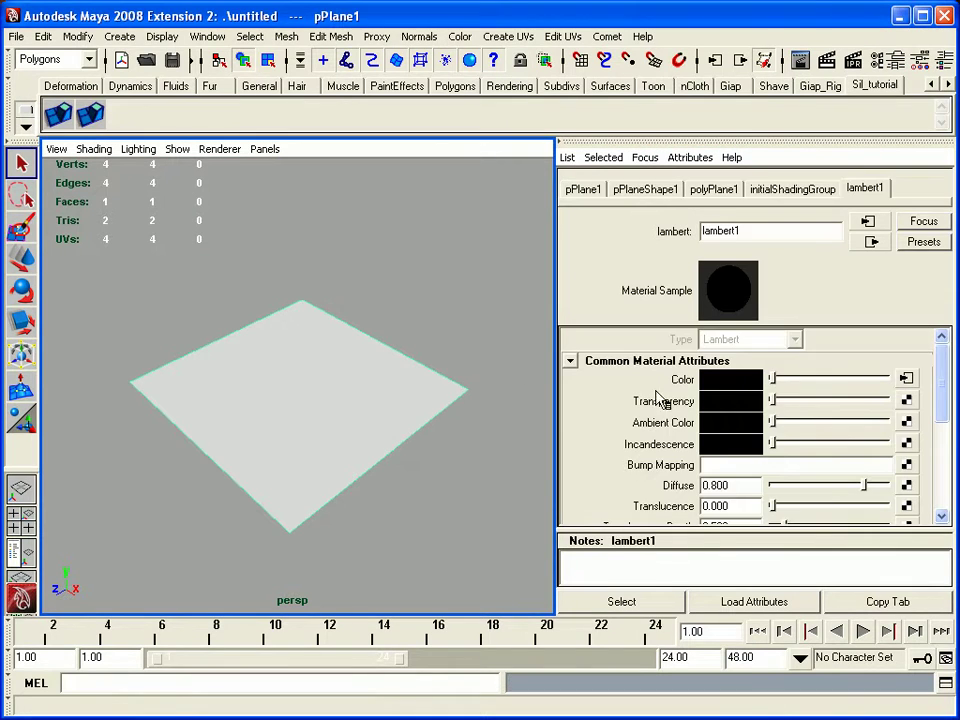
{"action": "left_click", "coordinate": [907, 381]}
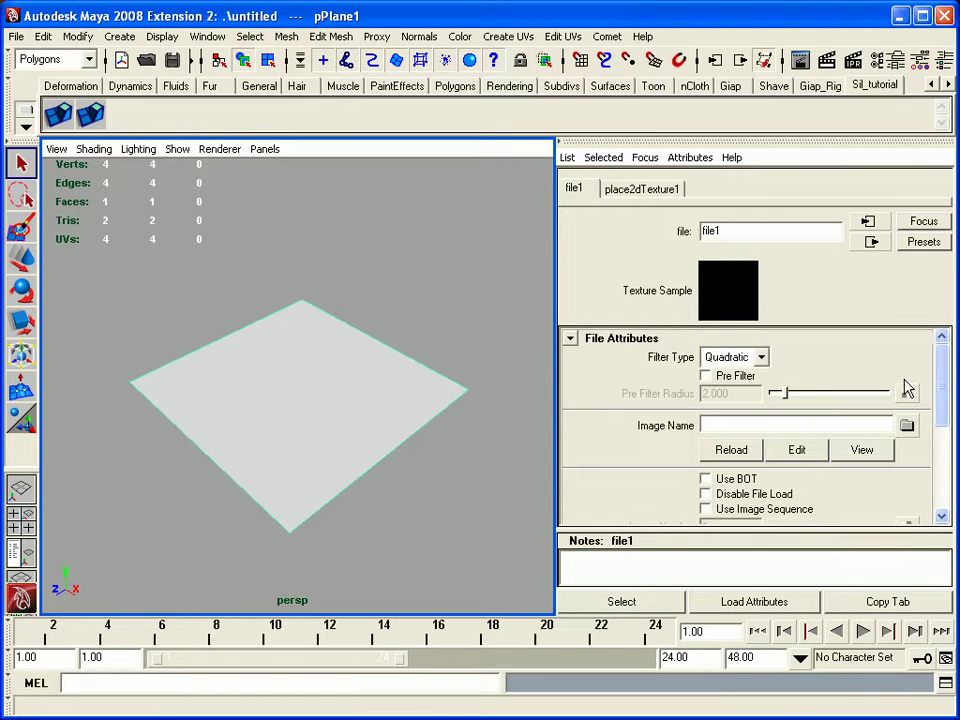
{"action": "left_click", "coordinate": [908, 428]}
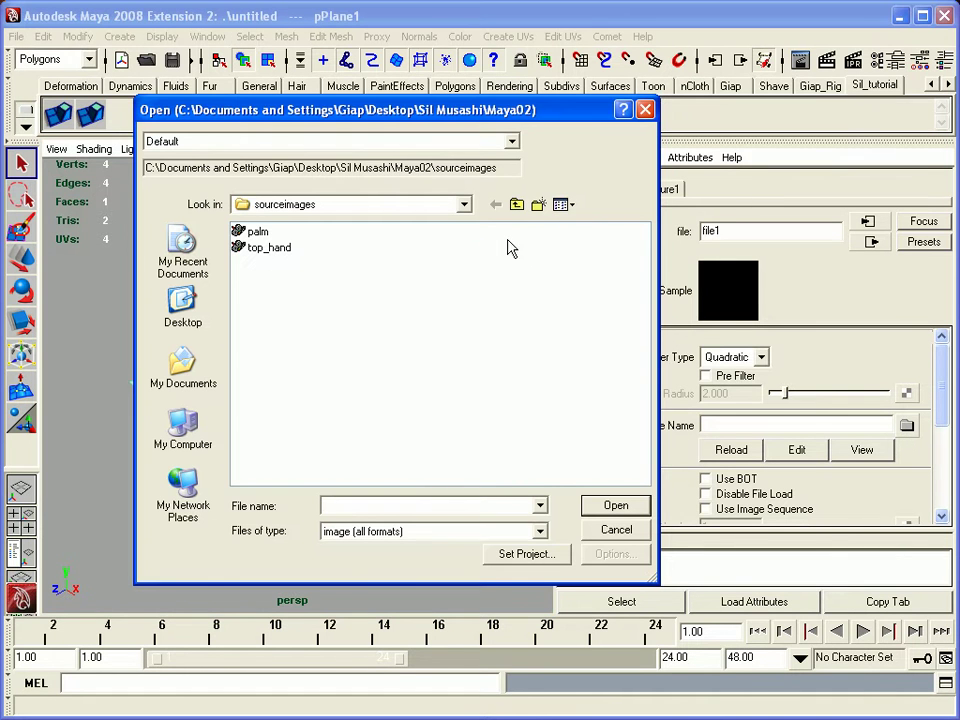
{"action": "left_click", "coordinate": [568, 205]}
{"action": "left_click", "coordinate": [590, 226]}
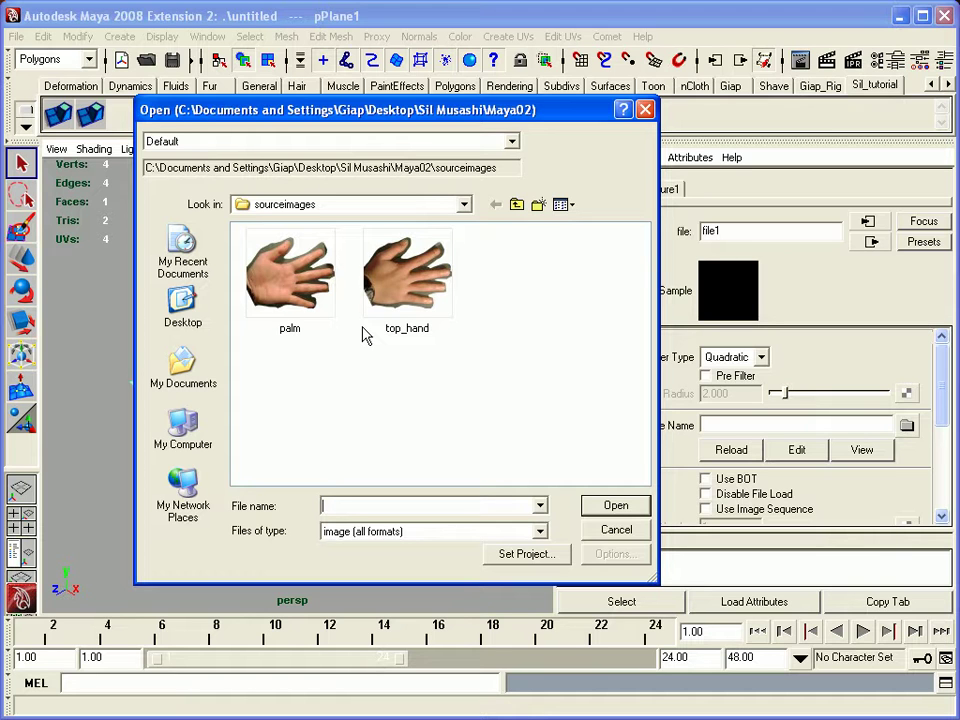
{"action": "left_click", "coordinate": [618, 529]}
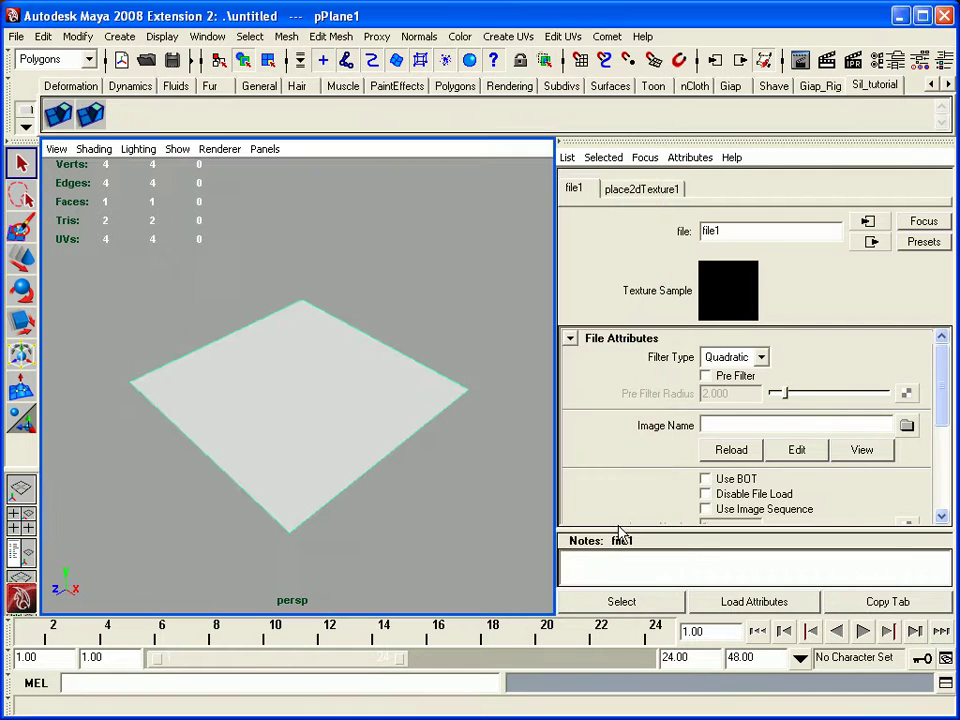
Step: Examine the list of recently used scene files without opening any of them
{"action": "left_click", "coordinate": [16, 37]}
{"action": "mouse_move", "coordinate": [142, 326]}
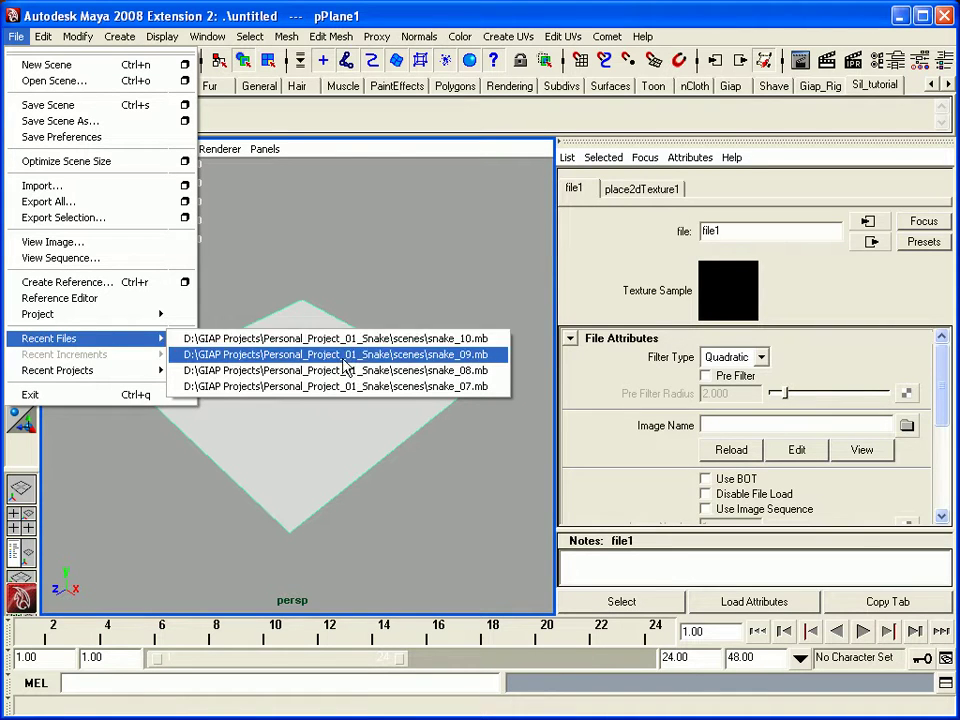
{"action": "left_click", "coordinate": [327, 355]}
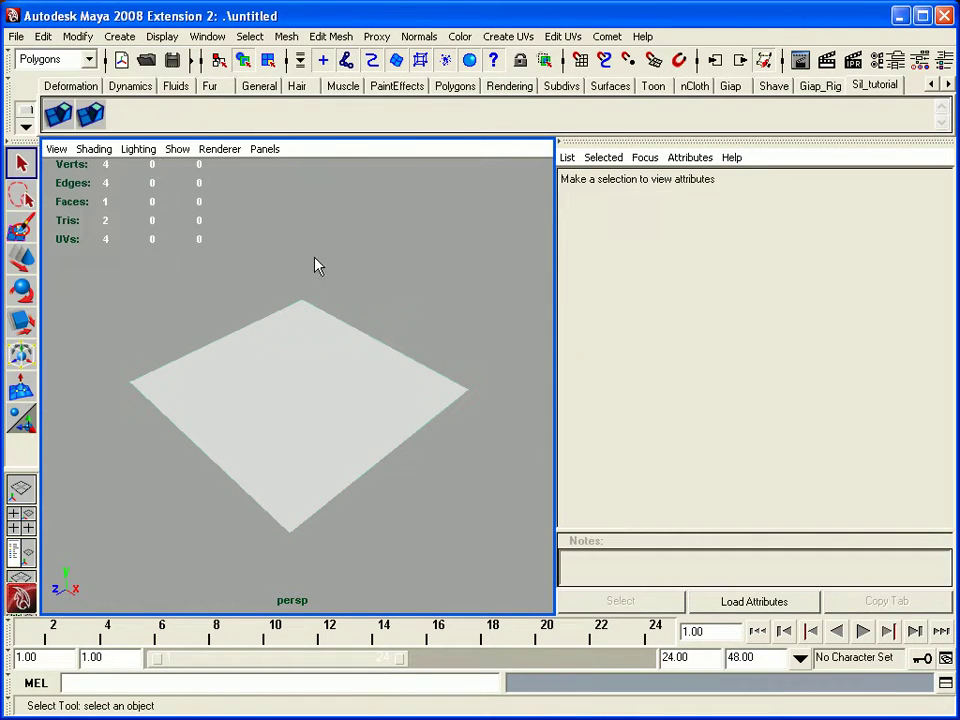
Step: Select the polygon plane, show the Channel Box in place of the Attribute Editor, and delete the plane
{"action": "left_click", "coordinate": [316, 398]}
{"action": "left_click", "coordinate": [940, 60]}
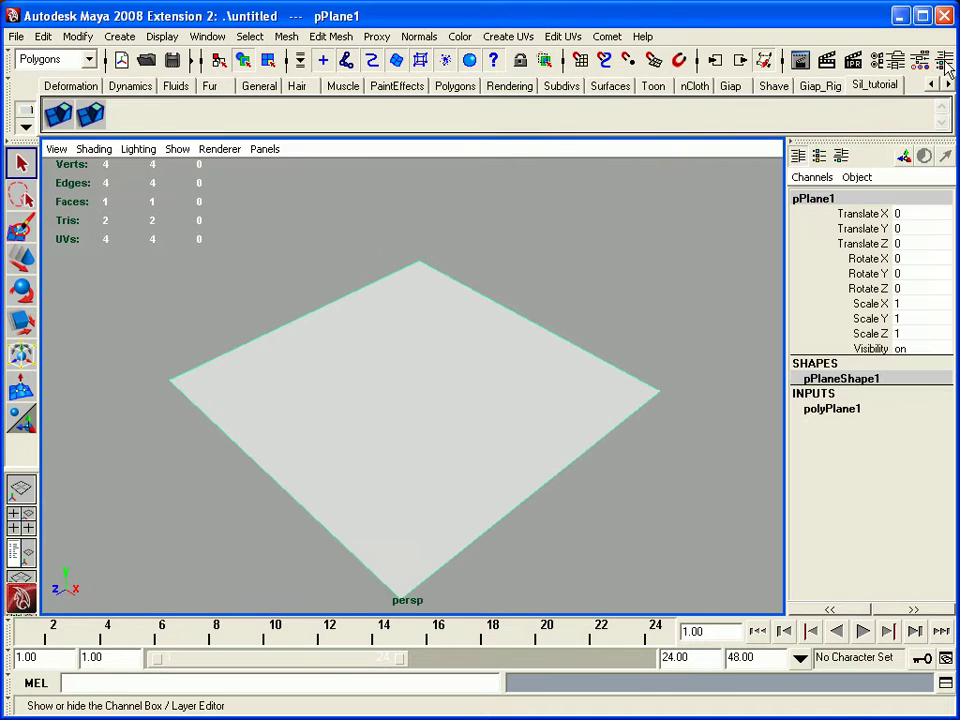
{"action": "left_click", "coordinate": [16, 36]}
{"action": "left_click", "coordinate": [460, 327]}
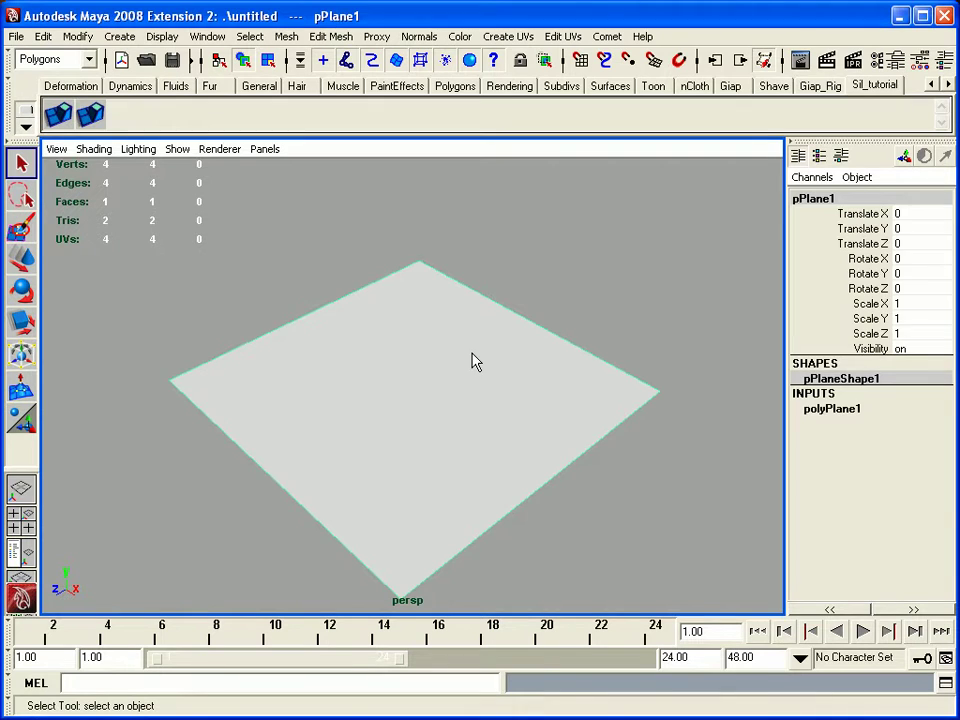
{"action": "key", "text": "Delete"}
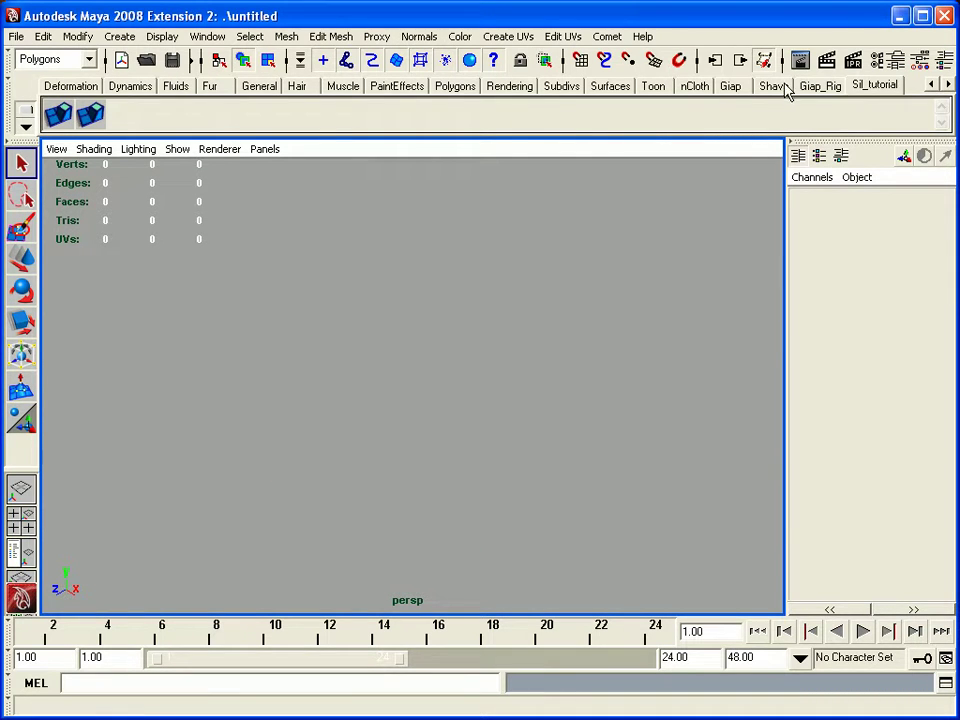
Step: Show the Giap shelf and view the Layer Editor with and without the Channel Box, returning to the Channel Box alone
{"action": "left_click", "coordinate": [731, 87]}
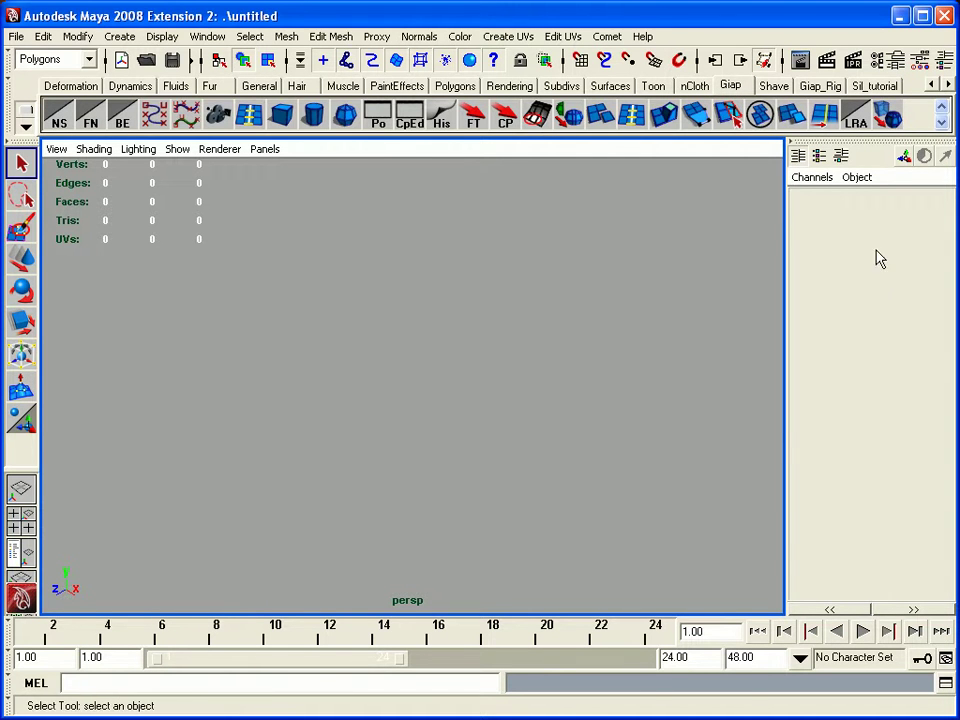
{"action": "left_click", "coordinate": [840, 156]}
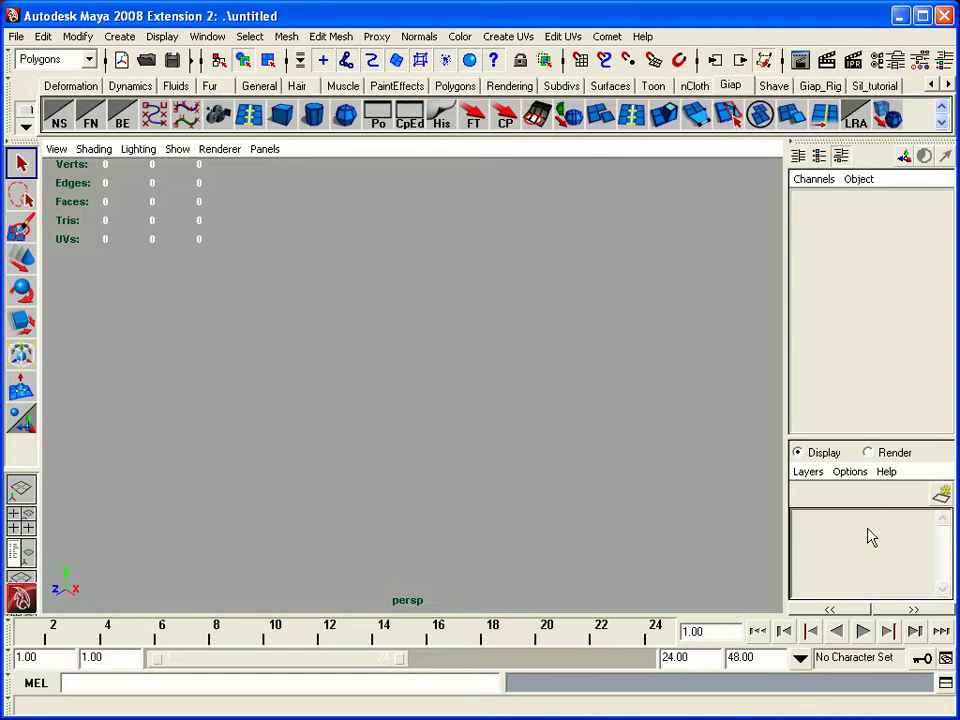
{"action": "left_click", "coordinate": [820, 157]}
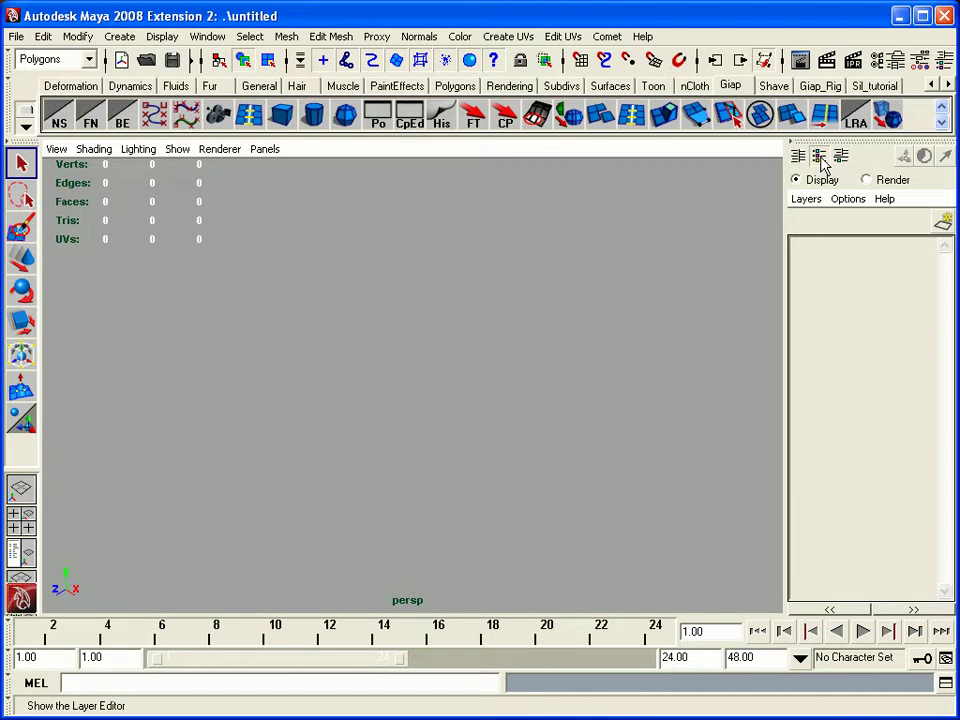
{"action": "left_click", "coordinate": [799, 160]}
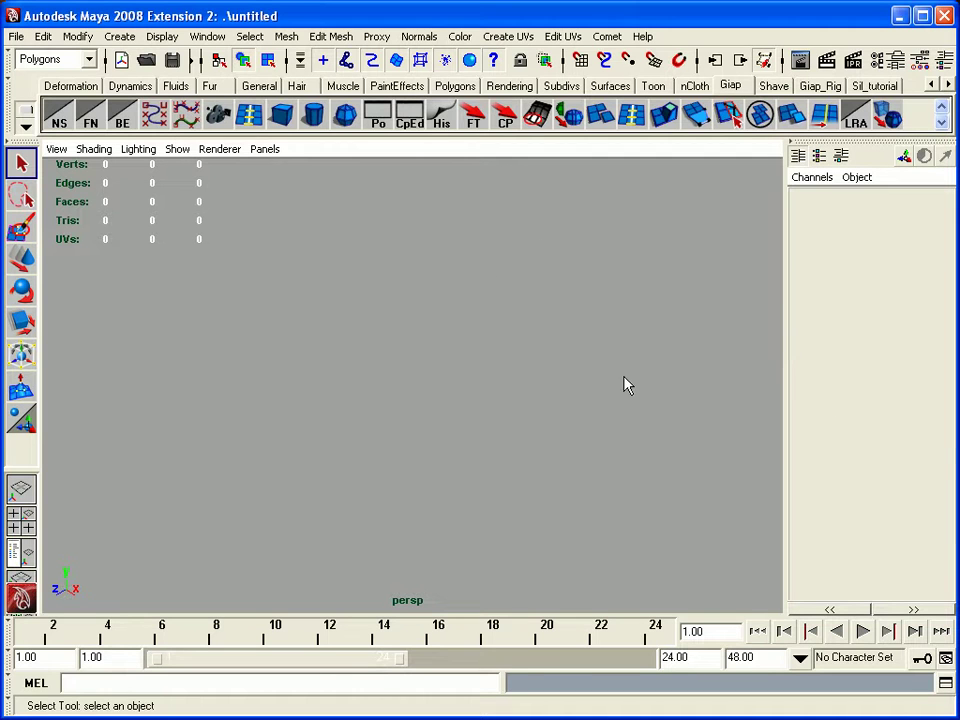
Step: Create a default polygon sphere, view it close up in perspective, and look through the available polygon primitives
{"action": "left_click", "coordinate": [345, 120]}
{"action": "right_click_drag", "start_coordinate": [546, 493], "coordinate": [415, 497], "text": "alt"}
{"action": "left_click_drag", "start_coordinate": [415, 497], "coordinate": [486, 423], "text": "alt"}
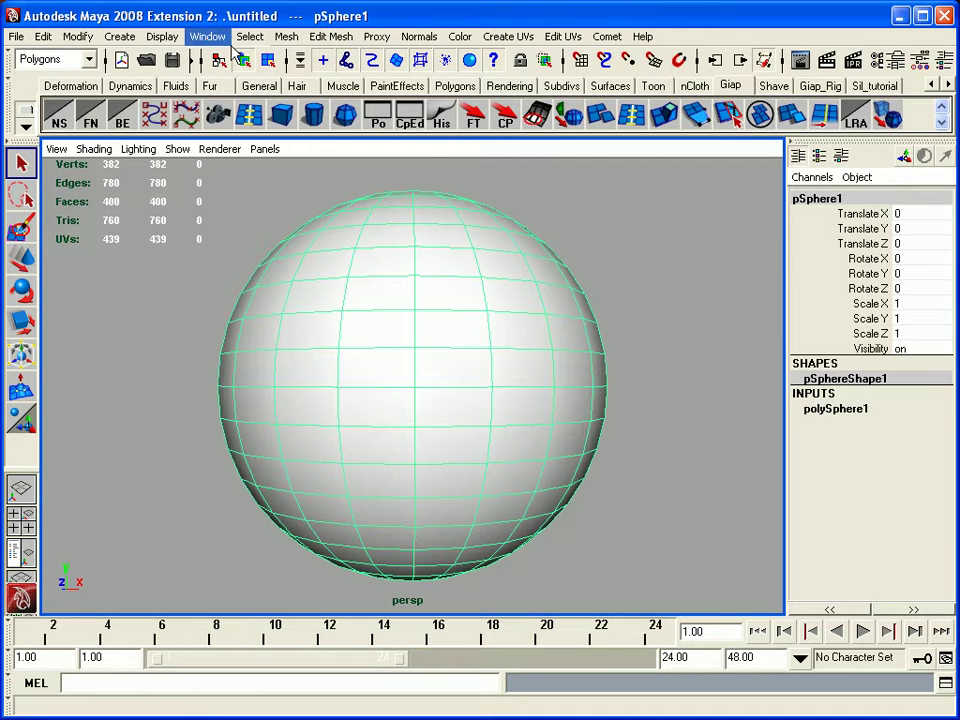
{"action": "left_click", "coordinate": [118, 38]}
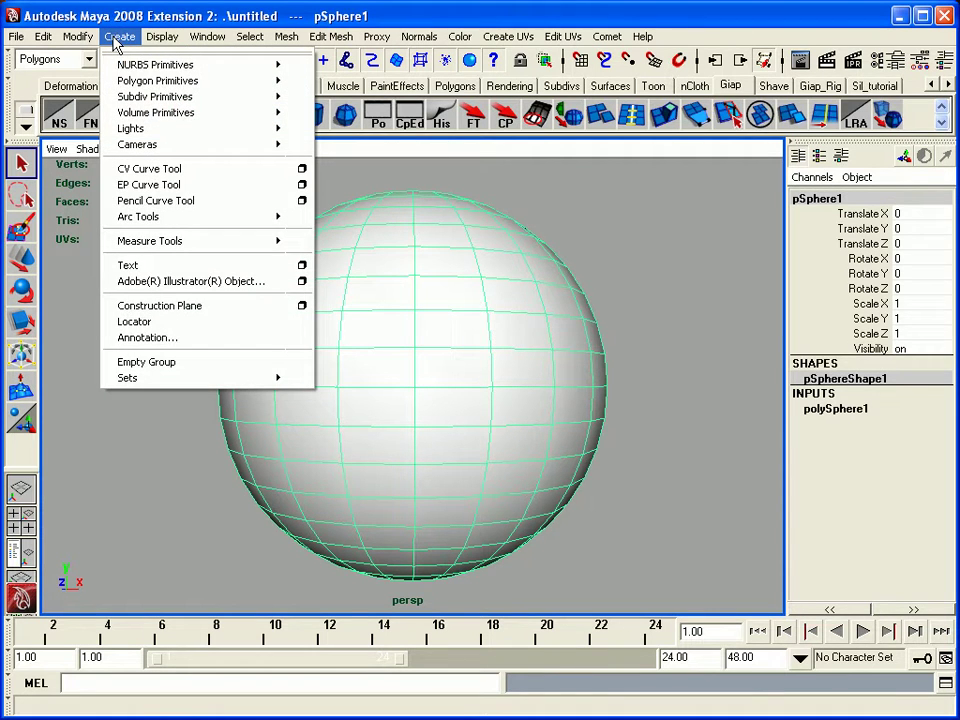
{"action": "mouse_move", "coordinate": [189, 86]}
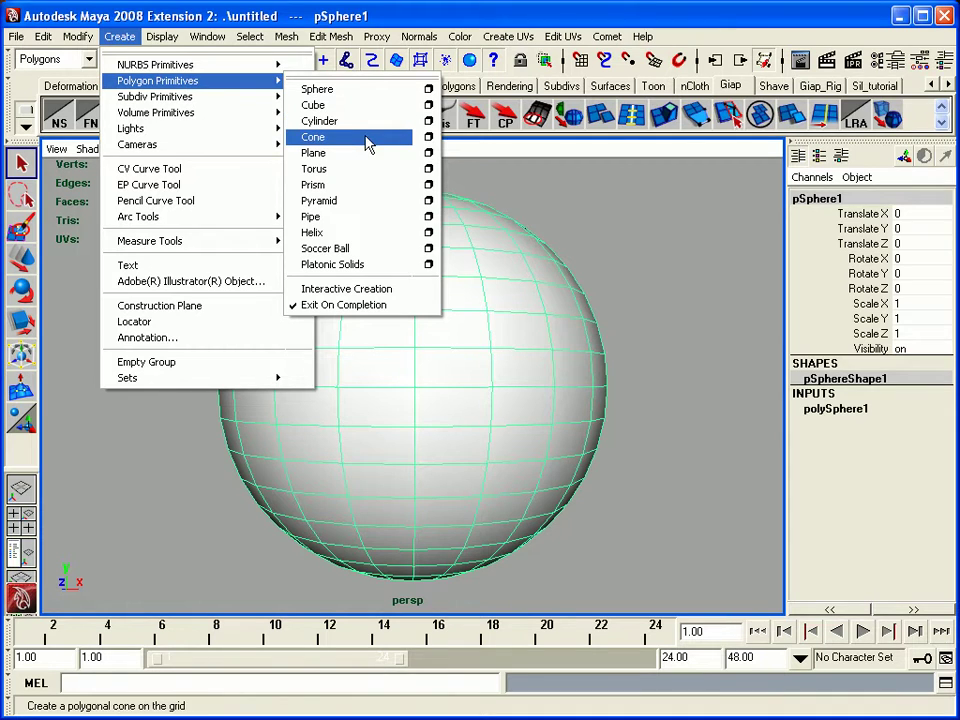
{"action": "left_click", "coordinate": [606, 454]}
{"action": "left_click", "coordinate": [444, 412]}
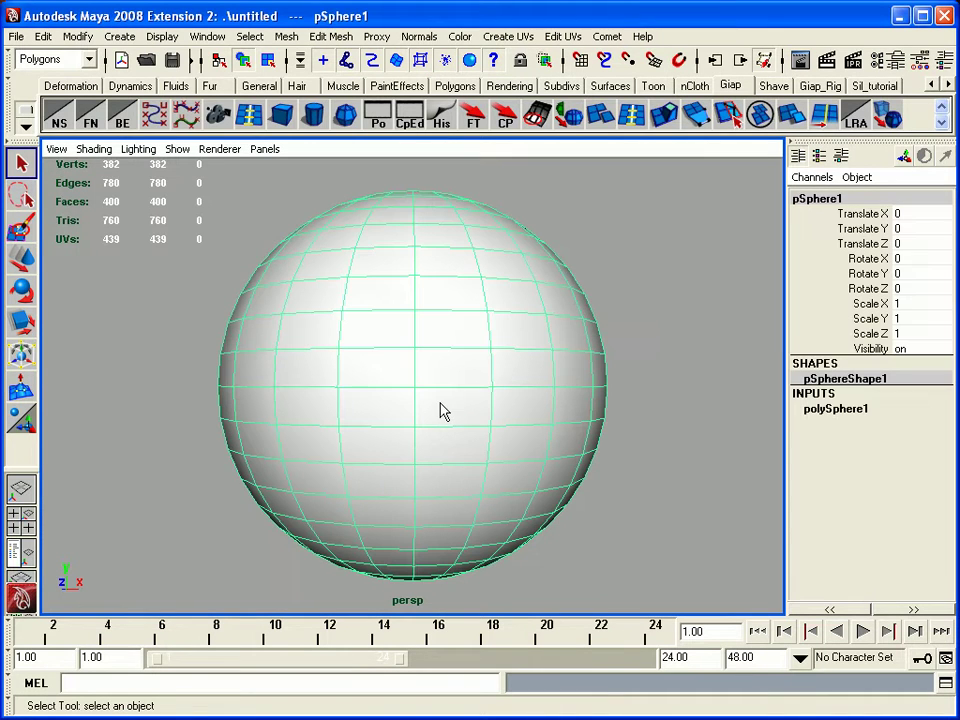
Step: Create a second polygon sphere with 8 axis divisions and 8 height divisions
{"action": "left_click", "coordinate": [119, 36]}
{"action": "mouse_move", "coordinate": [268, 84]}
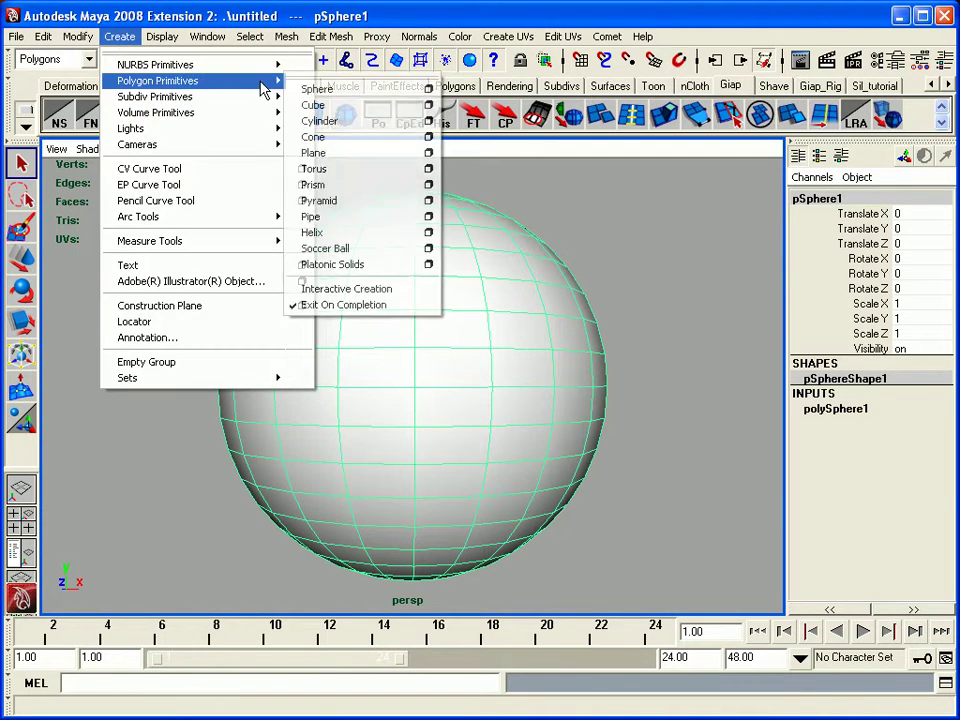
{"action": "left_click", "coordinate": [428, 90]}
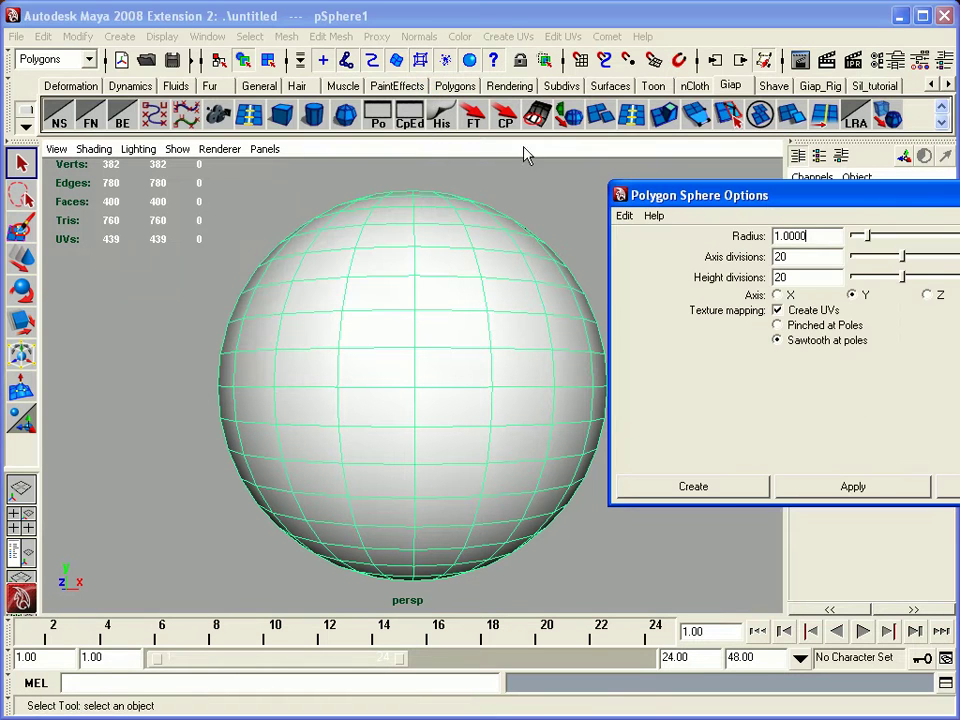
{"action": "double_click", "coordinate": [809, 257]}
{"action": "type", "text": "8"}
{"action": "double_click", "coordinate": [805, 277]}
{"action": "type", "text": "8"}
{"action": "left_click", "coordinate": [712, 490]}
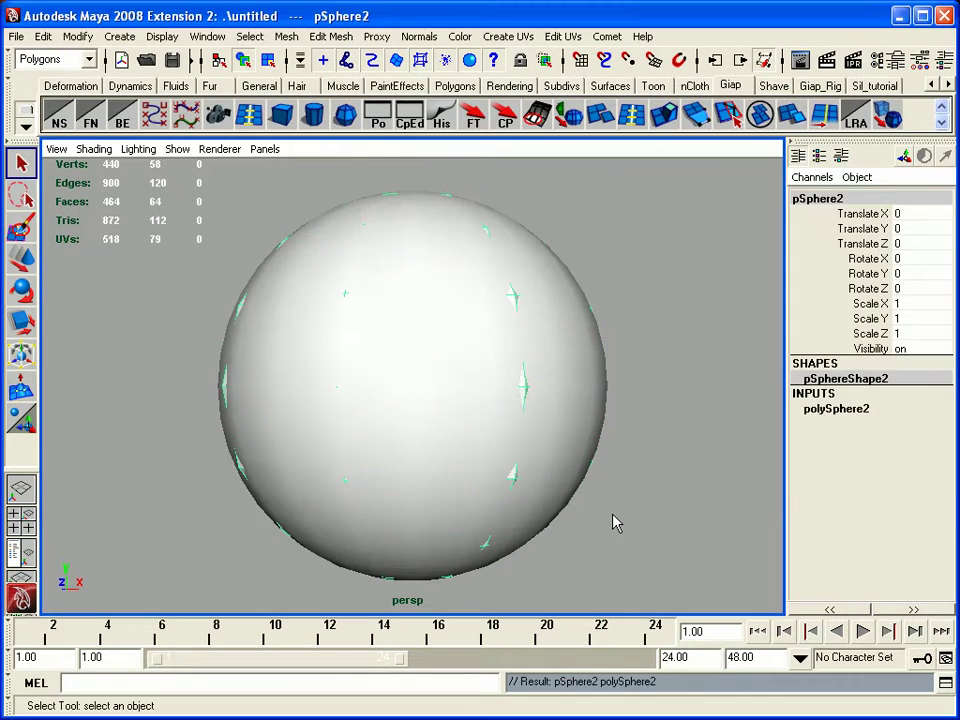
Step: Delete the original, denser sphere and inspect the 8-division sphere from a higher angle
{"action": "left_click", "coordinate": [598, 415]}
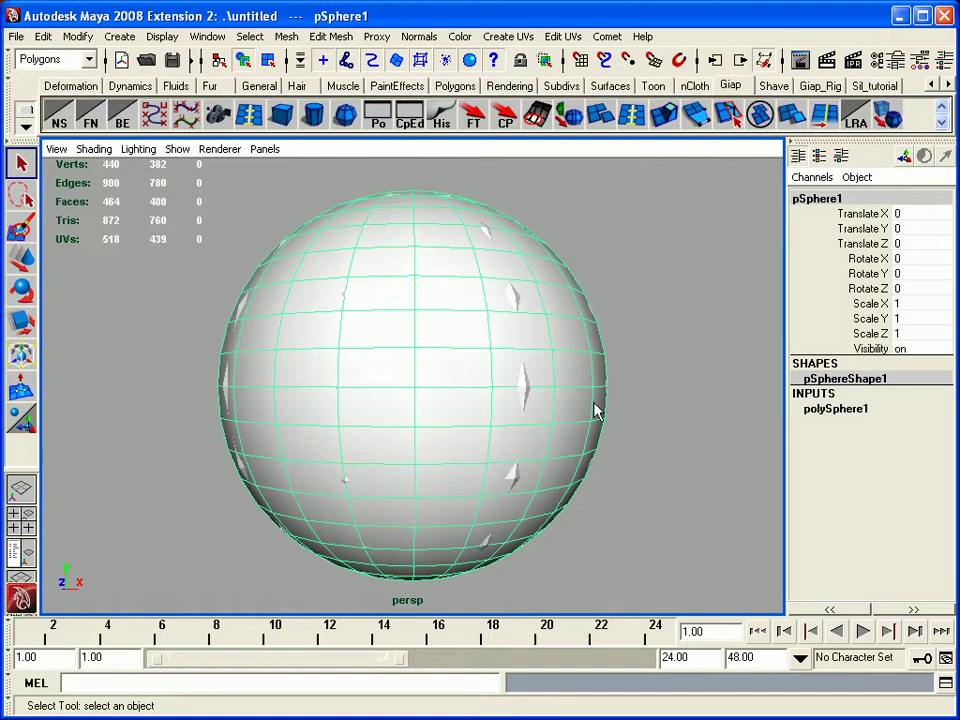
{"action": "key", "text": "Delete"}
{"action": "left_click", "coordinate": [452, 388]}
{"action": "left_click_drag", "start_coordinate": [480, 381], "coordinate": [373, 328], "text": "alt"}
Step: Delete the 8-division sphere and reset the polygon sphere creation options to their defaults
{"action": "left_click", "coordinate": [119, 37]}
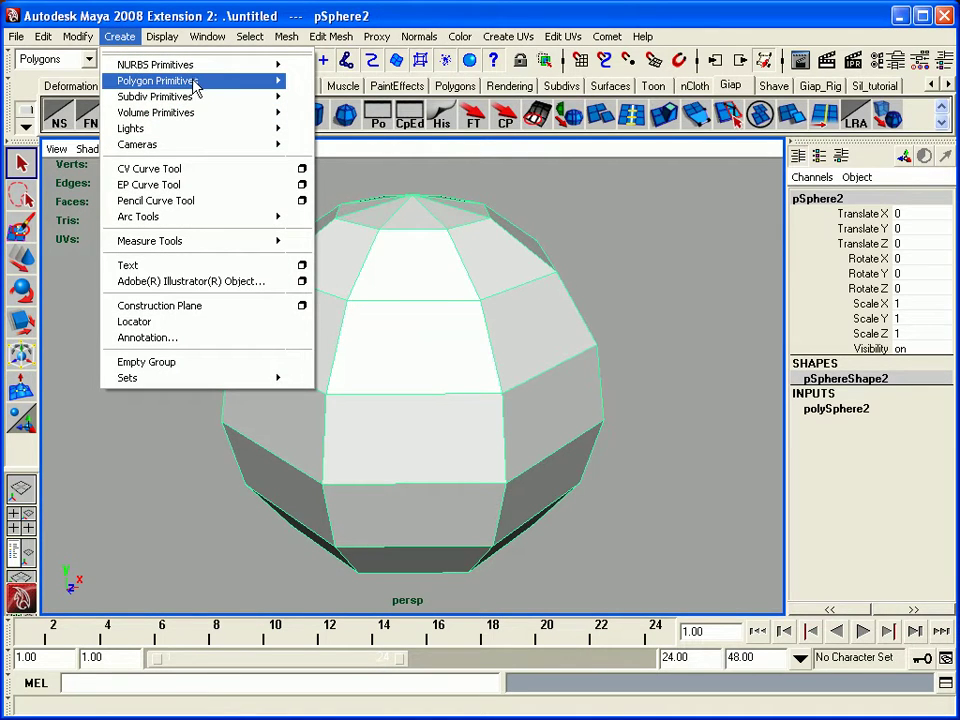
{"action": "mouse_move", "coordinate": [197, 88]}
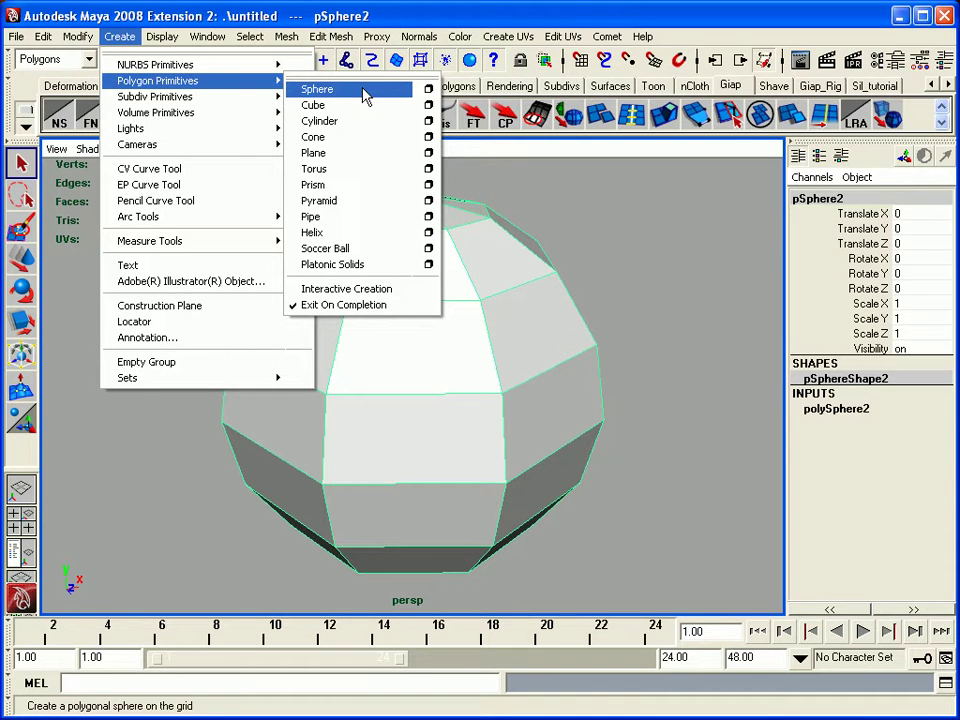
{"action": "left_click", "coordinate": [428, 89]}
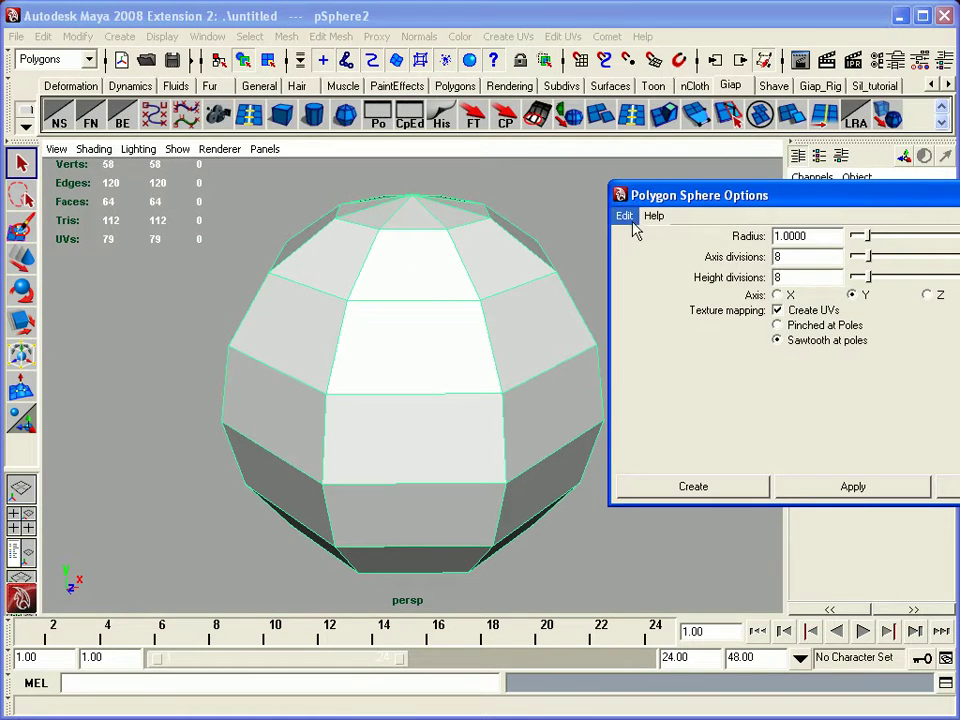
{"action": "left_click", "coordinate": [356, 437]}
{"action": "key", "text": "Delete"}
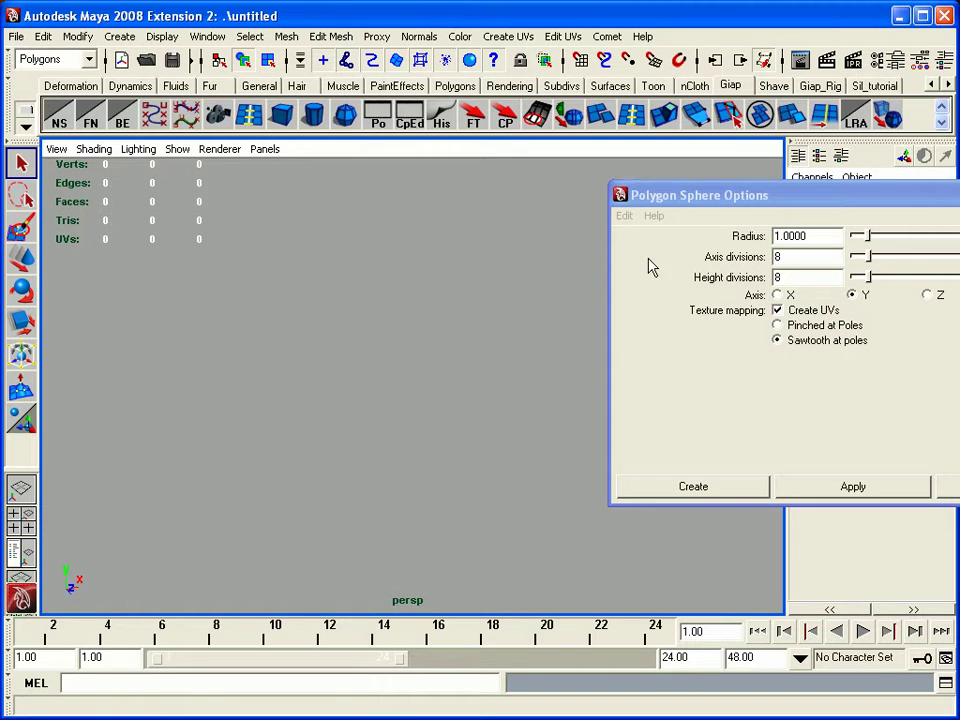
{"action": "left_click", "coordinate": [625, 218]}
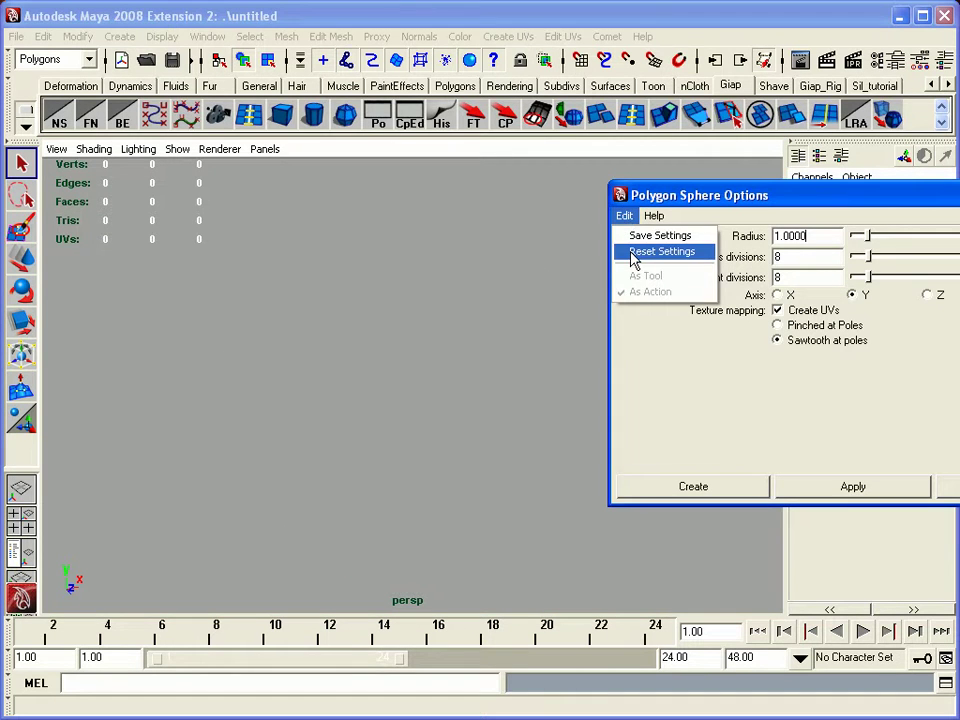
{"action": "left_click", "coordinate": [645, 251]}
{"action": "left_click", "coordinate": [370, 311]}
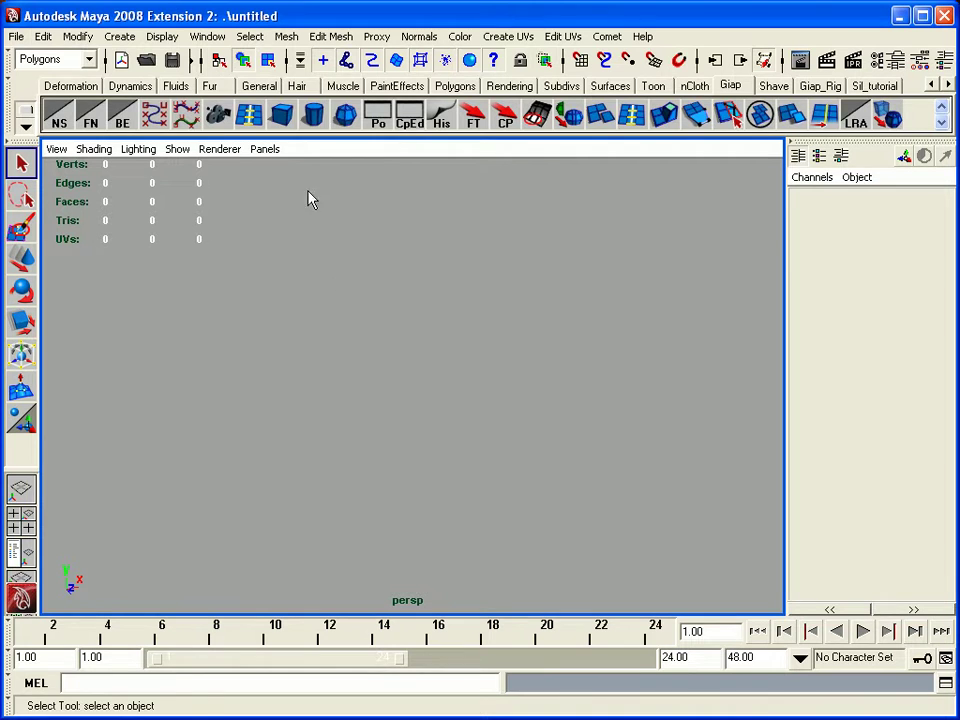
Step: Create a polygon sphere with the default creation settings and keep it selected
{"action": "left_click", "coordinate": [119, 36]}
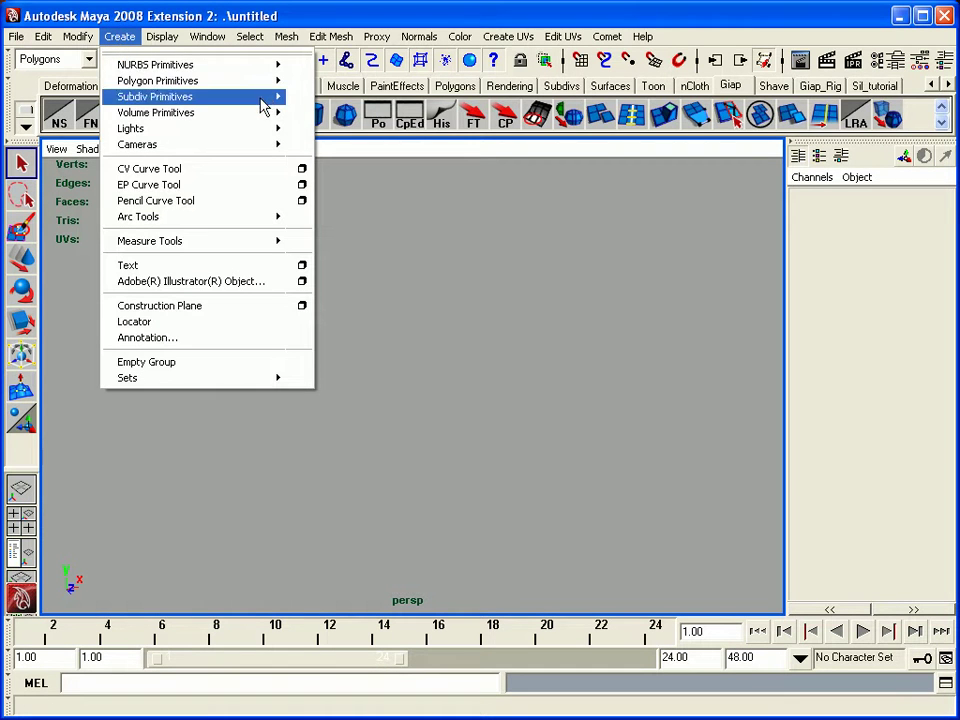
{"action": "left_click", "coordinate": [320, 91]}
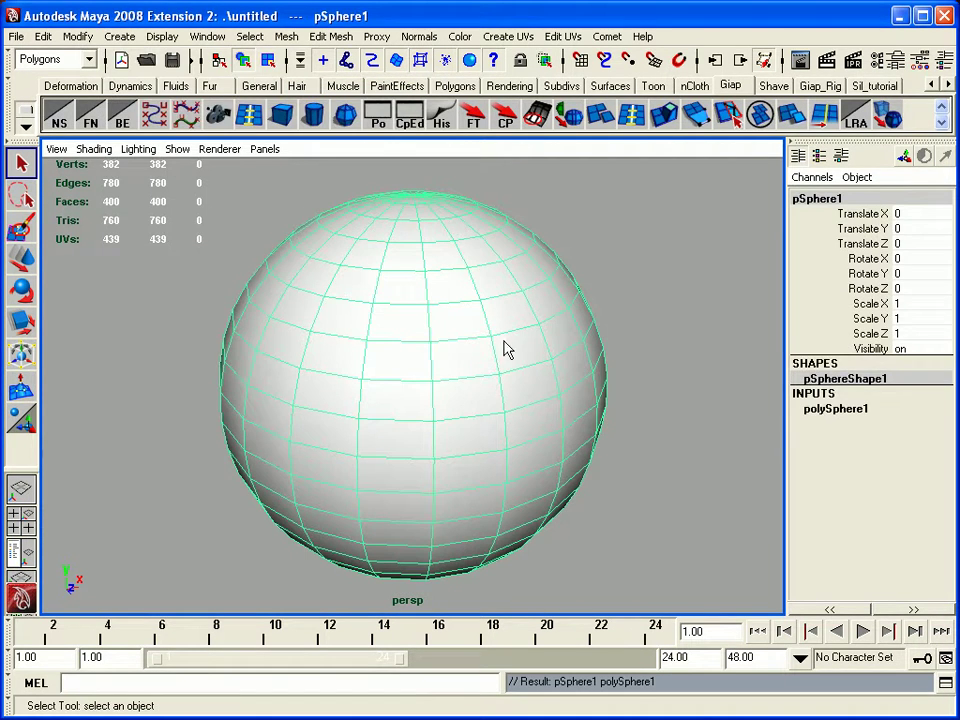
{"action": "left_click", "coordinate": [672, 508]}
{"action": "left_click", "coordinate": [504, 386]}
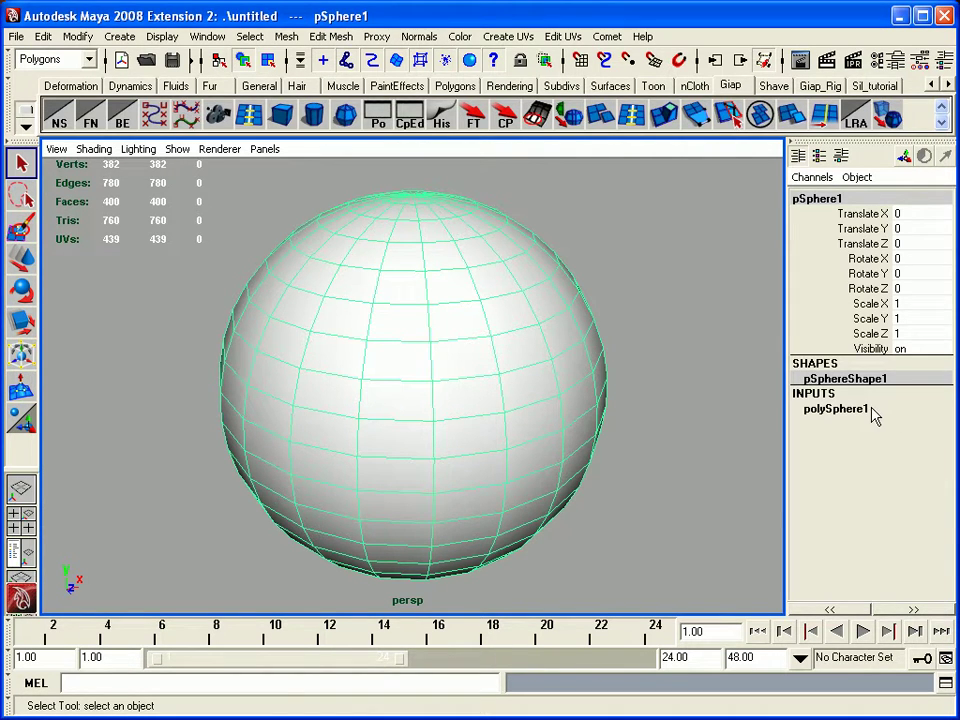
Step: Set both the axis and height subdivisions of the sphere's construction input to 8
{"action": "left_click", "coordinate": [836, 409]}
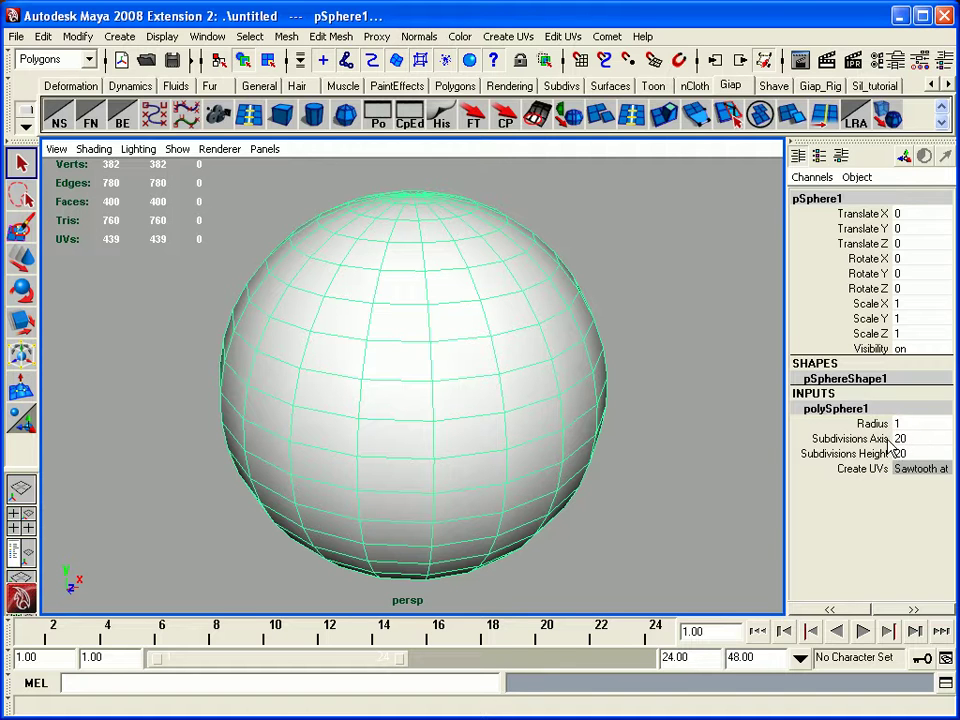
{"action": "left_click_drag", "start_coordinate": [900, 439], "coordinate": [902, 453]}
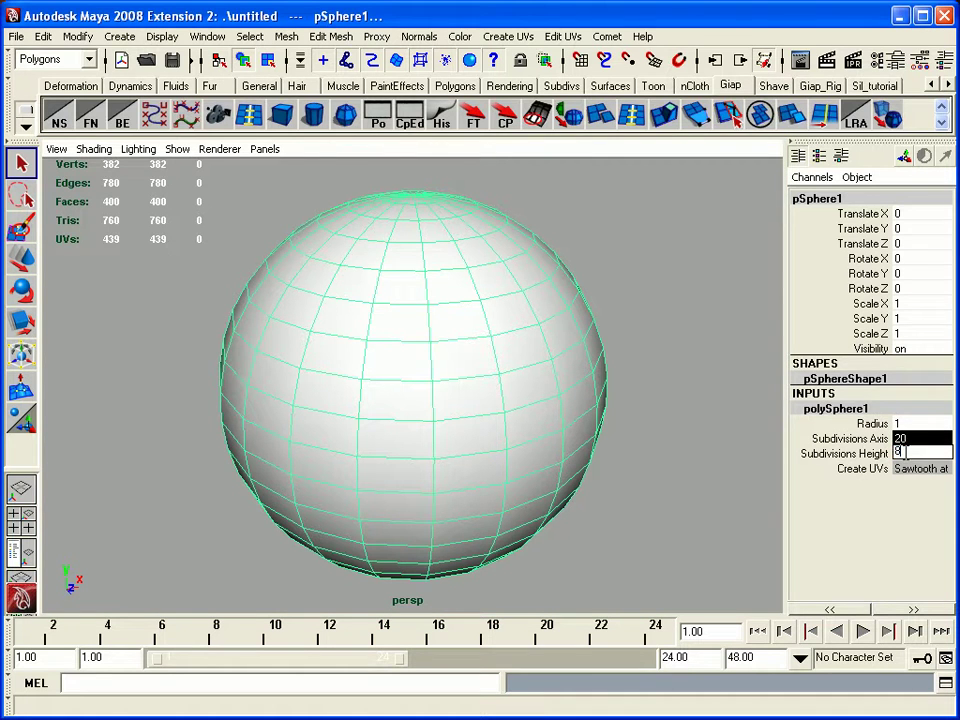
{"action": "type", "text": "8"}
{"action": "key", "text": "Return"}
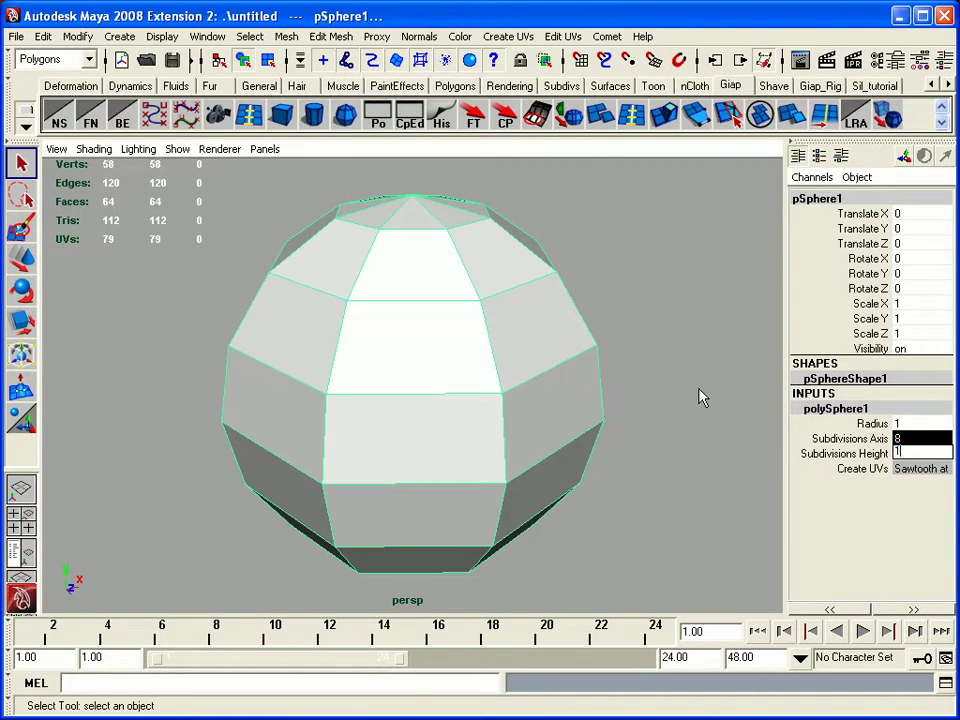
Step: Set the sphere's axis and height subdivisions to 12, and inspect the reselected sphere from another side
{"action": "type", "text": "12"}
{"action": "key", "text": "Return"}
{"action": "left_click", "coordinate": [660, 418]}
{"action": "left_click", "coordinate": [416, 409]}
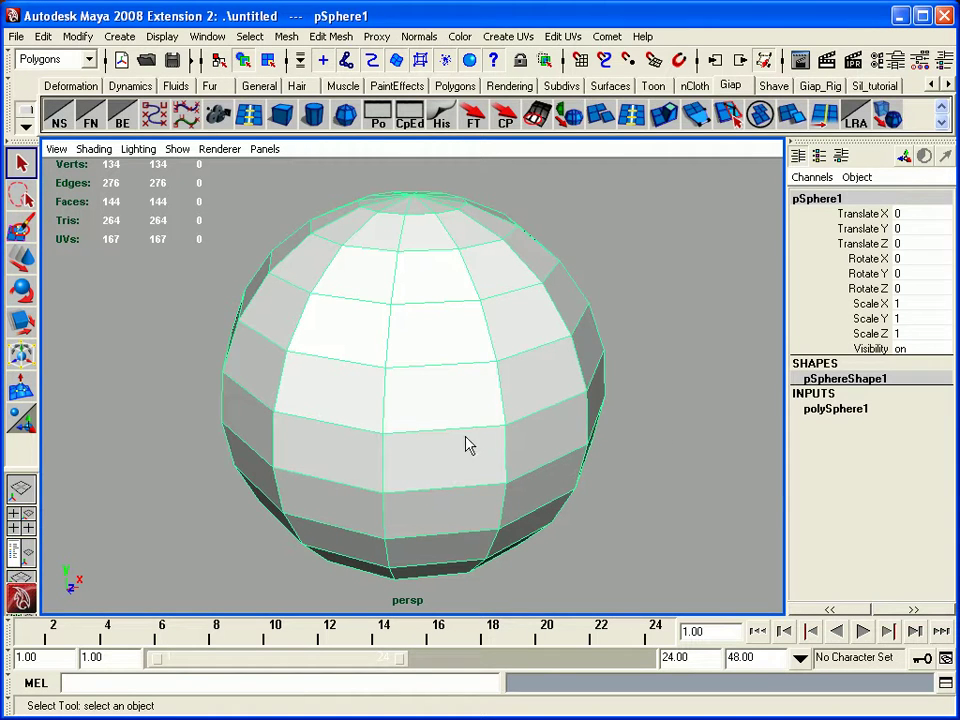
{"action": "left_click", "coordinate": [193, 483]}
{"action": "left_click_drag", "start_coordinate": [193, 483], "coordinate": [508, 407], "text": "alt"}
{"action": "left_click", "coordinate": [508, 407]}
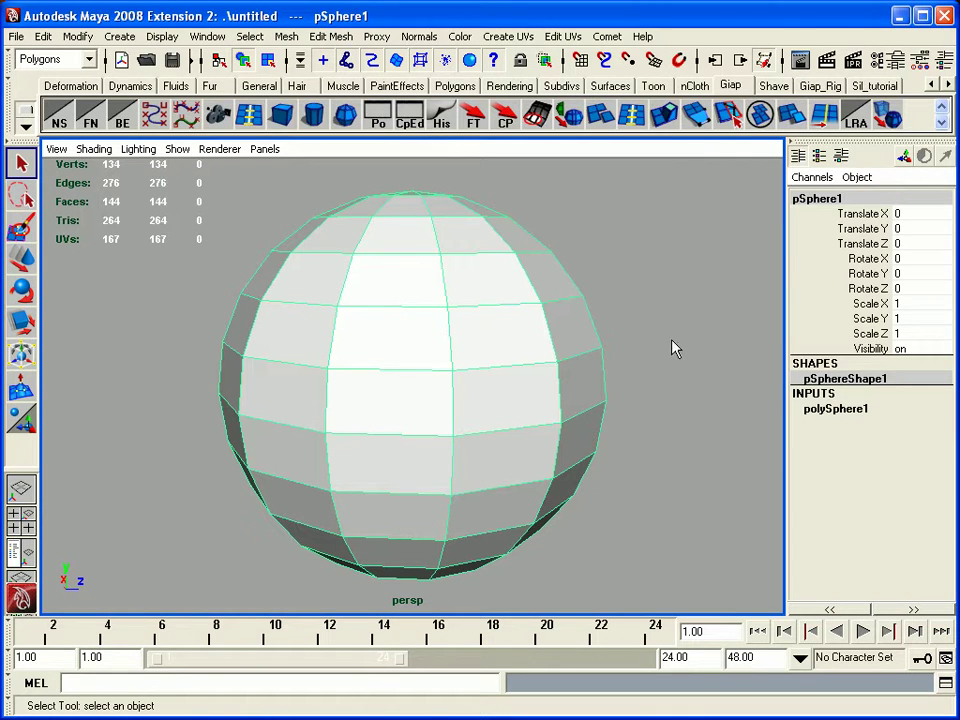
Step: Examine the sphere's construction input parameters and the available mesh-editing commands with their option boxes
{"action": "left_click", "coordinate": [872, 408]}
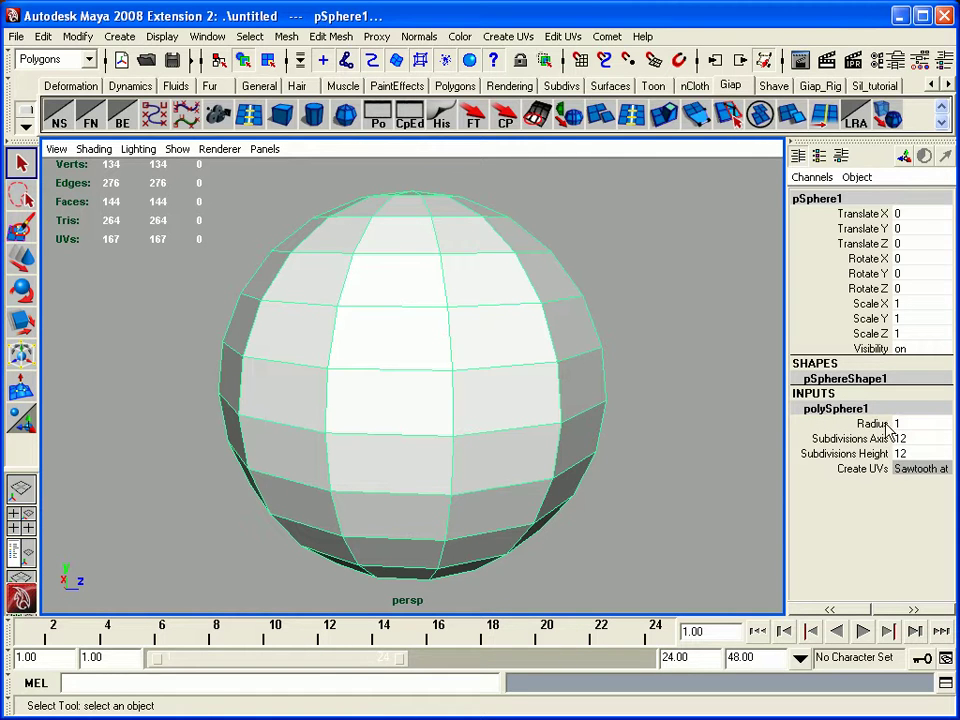
{"action": "left_click", "coordinate": [212, 37]}
{"action": "mouse_move", "coordinate": [312, 40]}
{"action": "left_click", "coordinate": [207, 37]}
{"action": "left_click", "coordinate": [331, 37]}
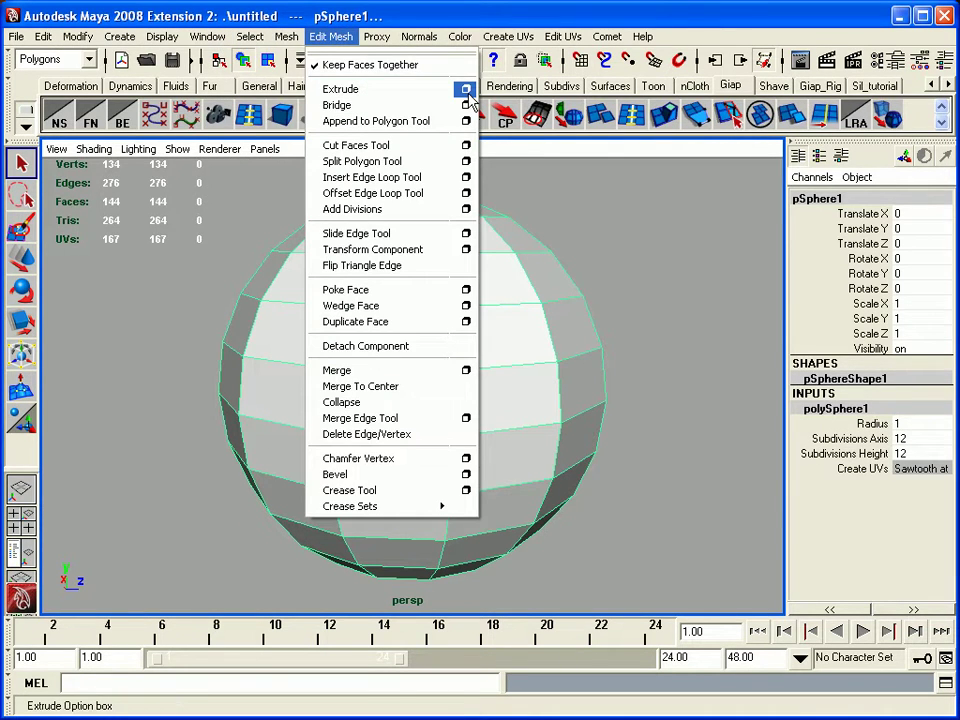
Step: Delete the 12-division sphere and look over the mesh-editing commands once more without running any
{"action": "left_click", "coordinate": [650, 220]}
{"action": "left_click", "coordinate": [457, 388]}
{"action": "key", "text": "Delete"}
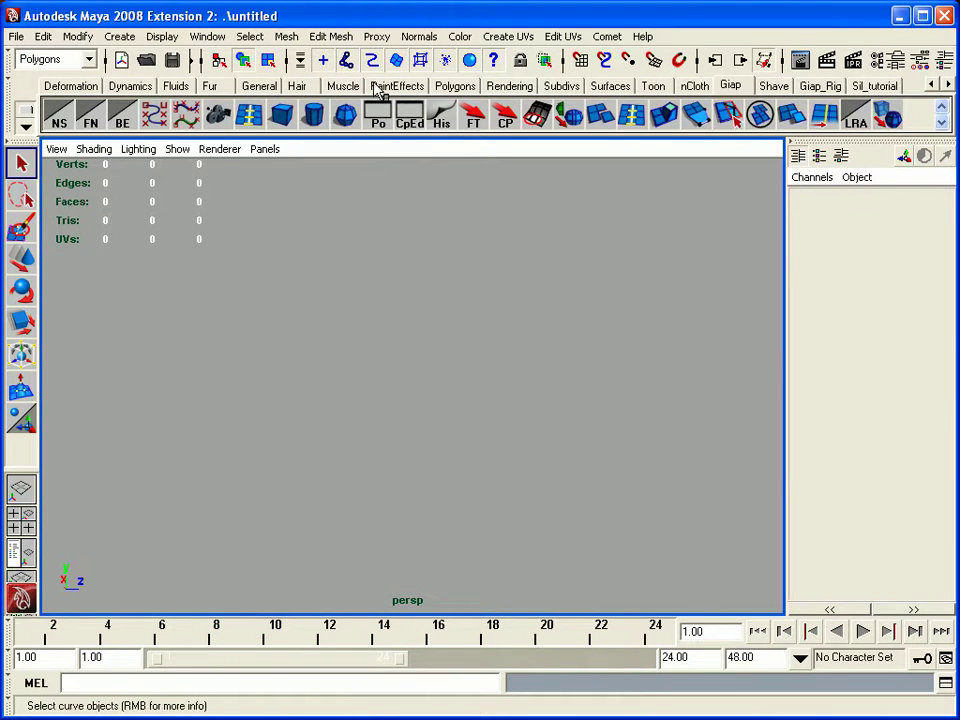
{"action": "left_click", "coordinate": [333, 38]}
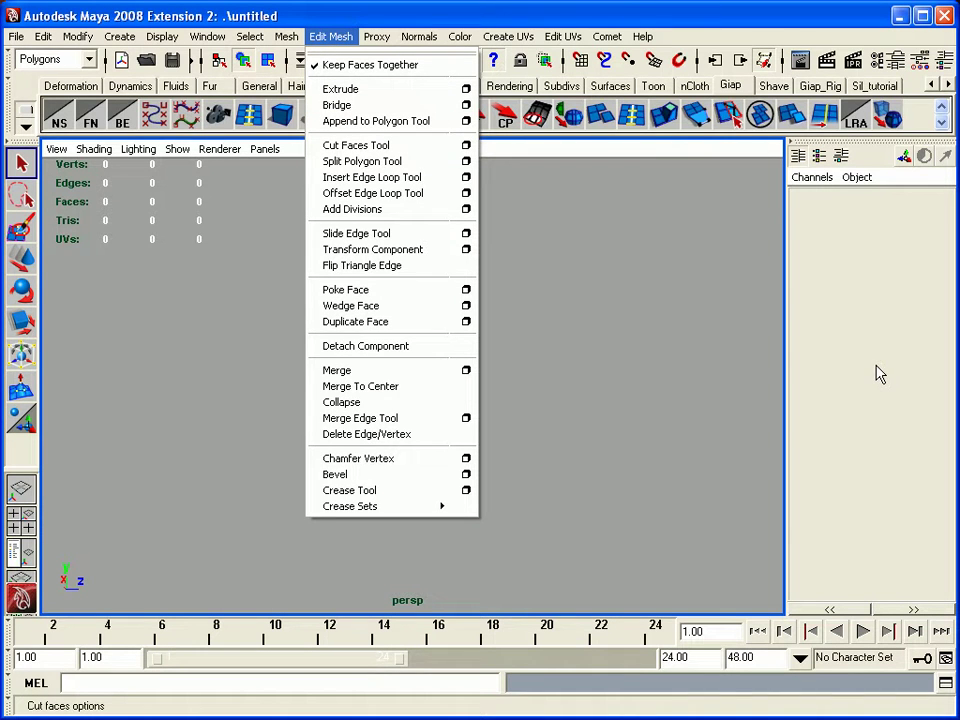
{"action": "left_click", "coordinate": [551, 316]}
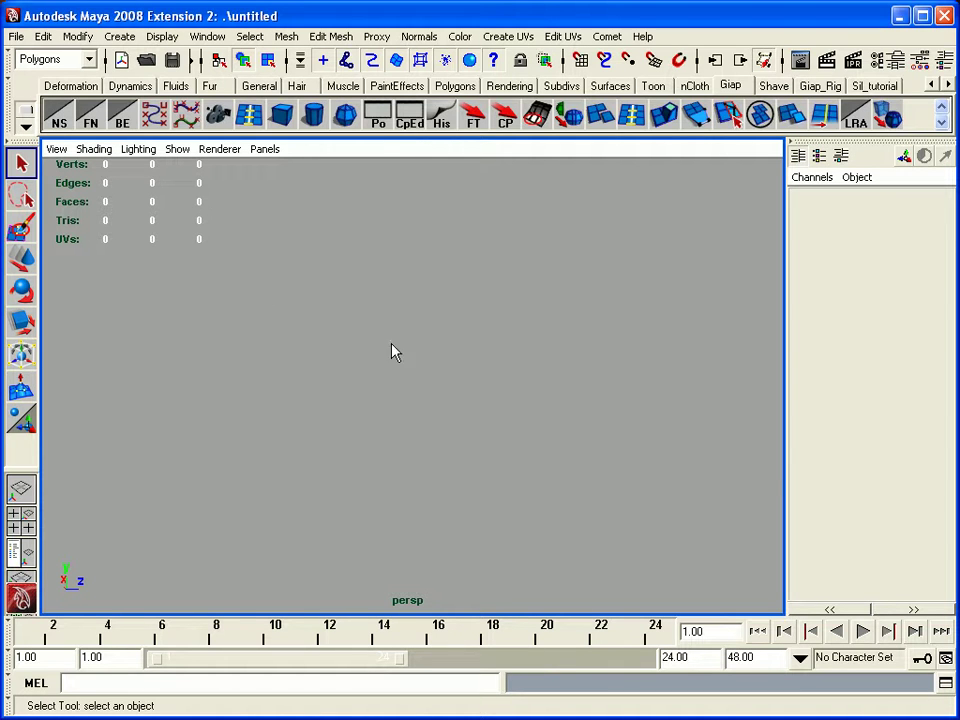
Step: Switch to the four-view layout and view the perspective, top, front and side views full-size in turn, returning to four views
{"action": "left_click", "coordinate": [20, 521]}
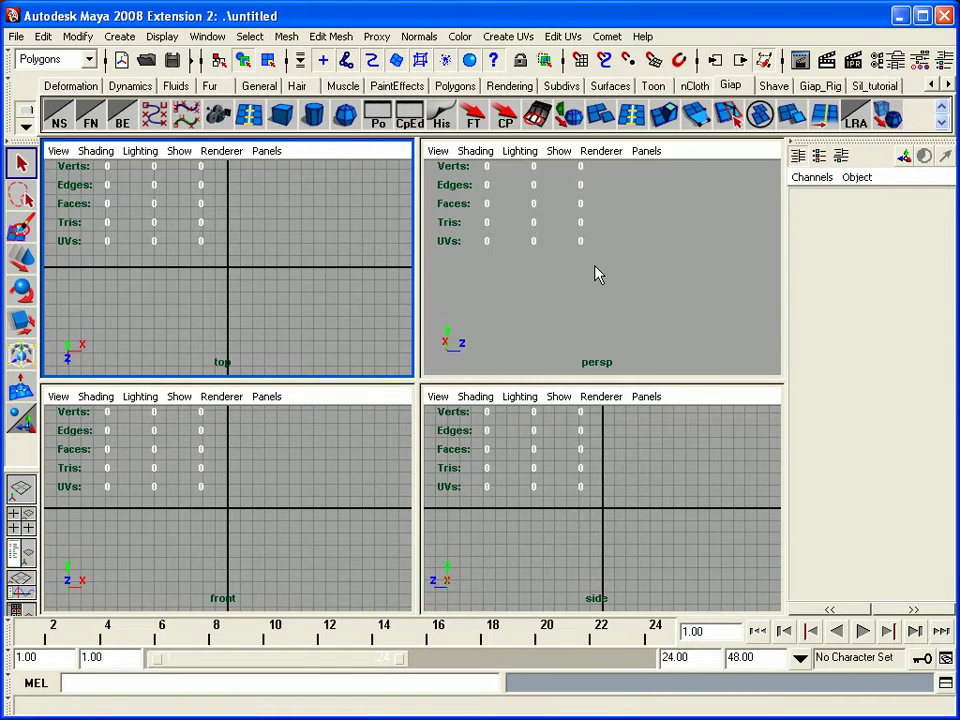
{"action": "key", "text": "space"}
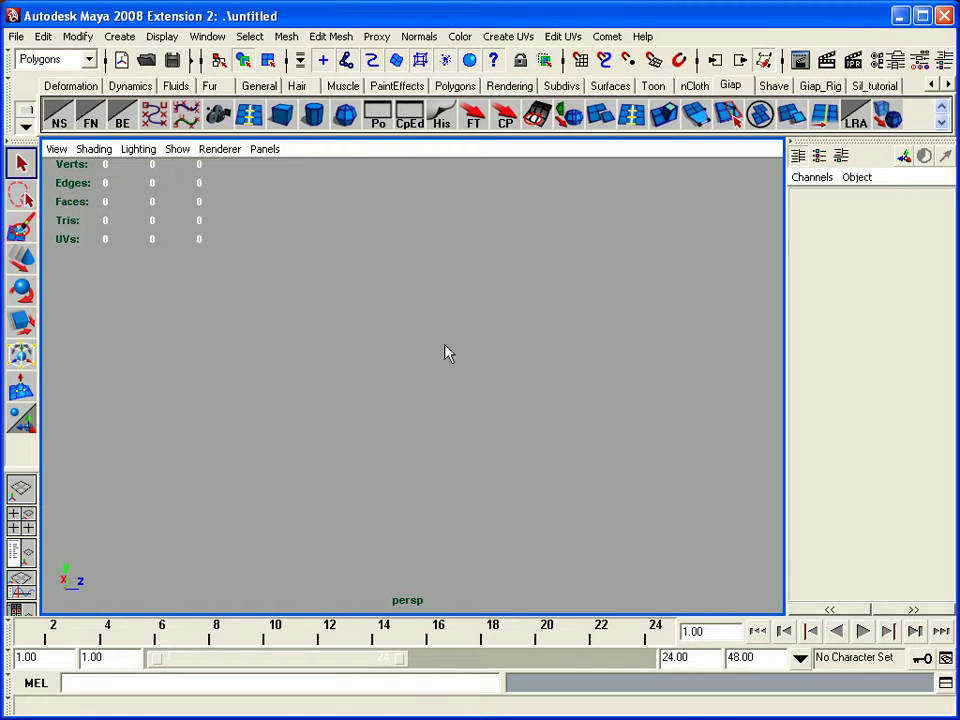
{"action": "key", "text": "space"}
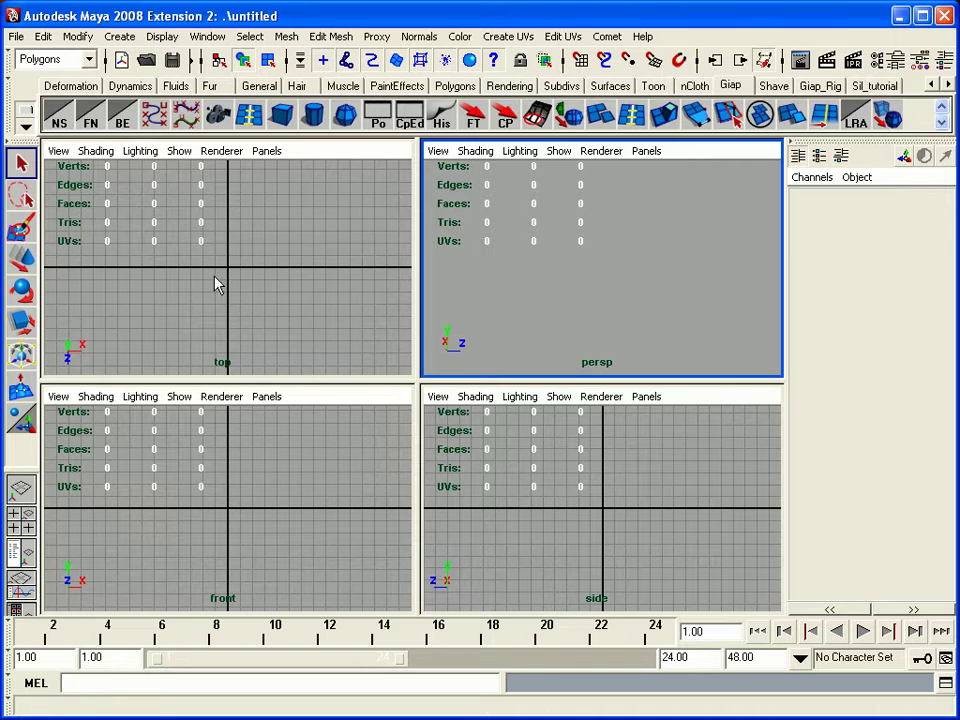
{"action": "key", "text": "space"}
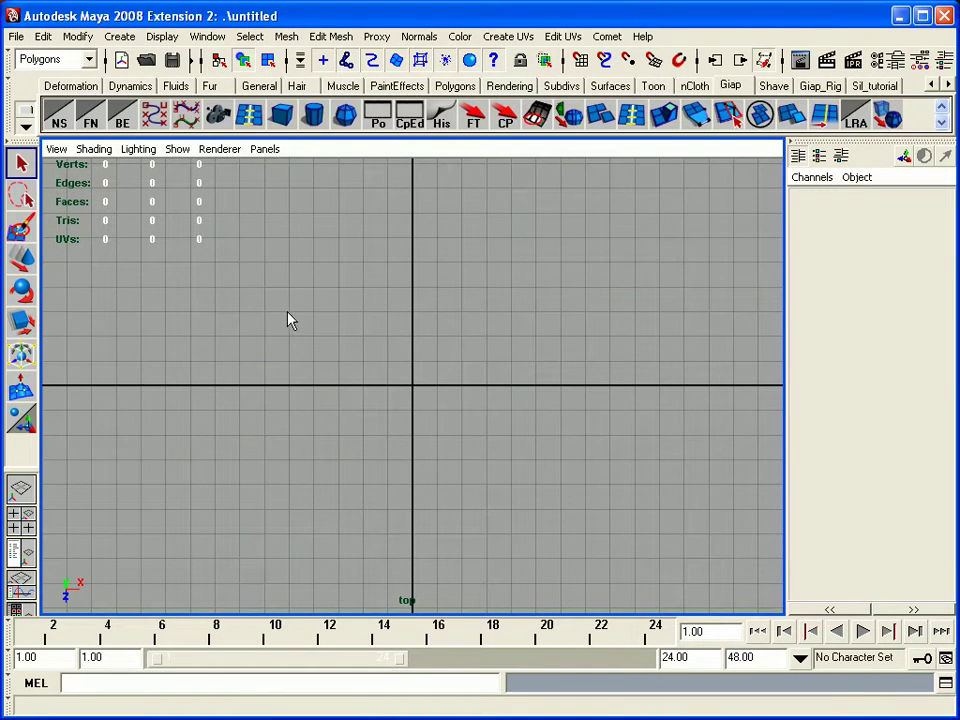
{"action": "key", "text": "space"}
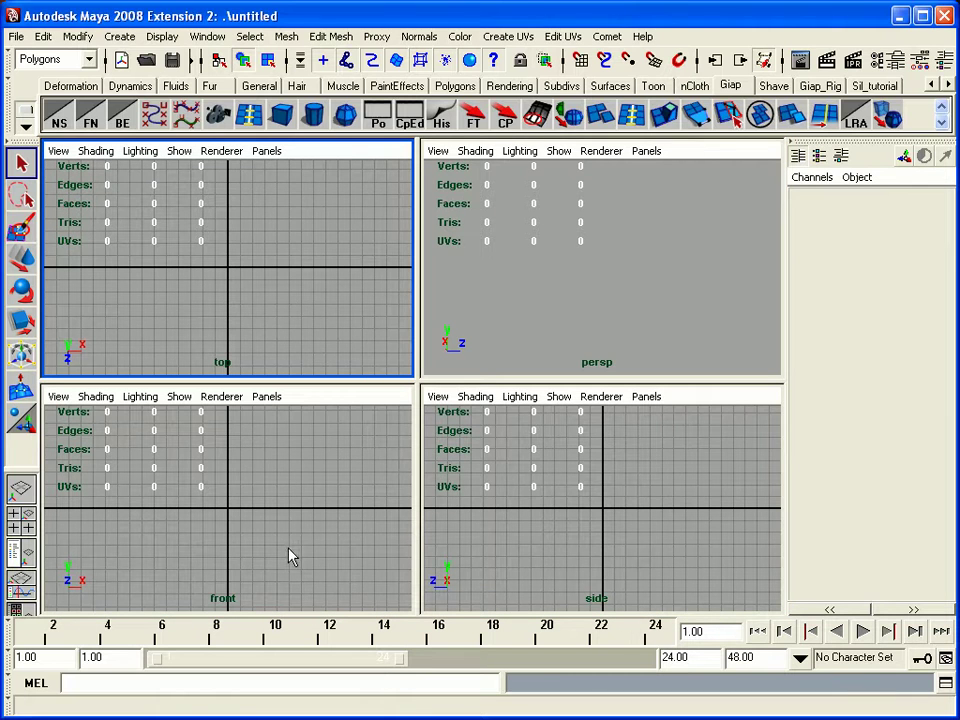
{"action": "key", "text": "space"}
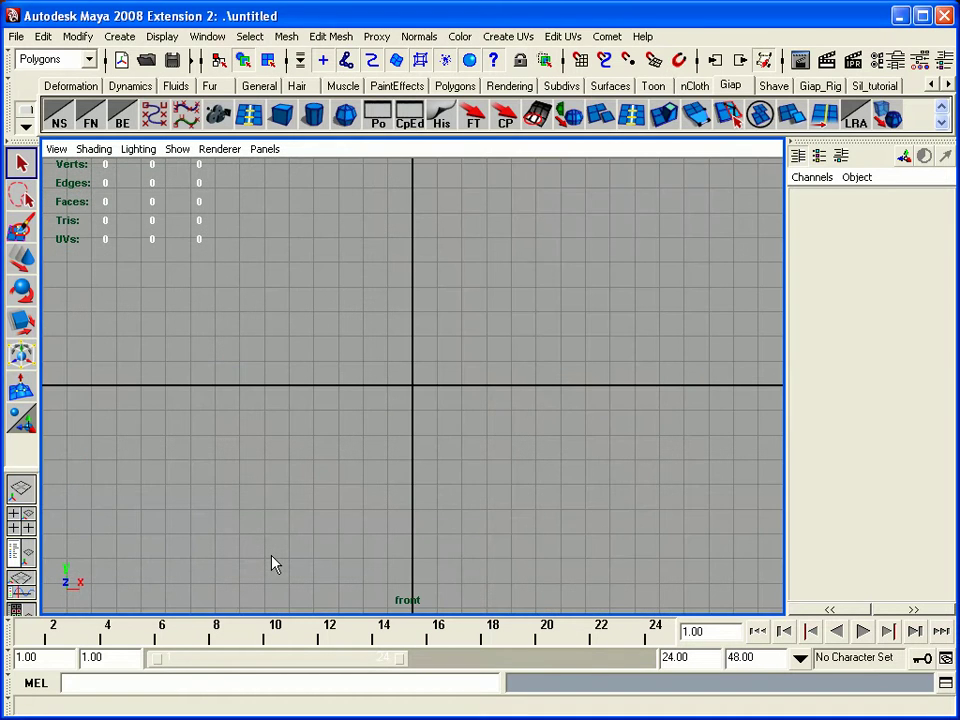
{"action": "key", "text": "space"}
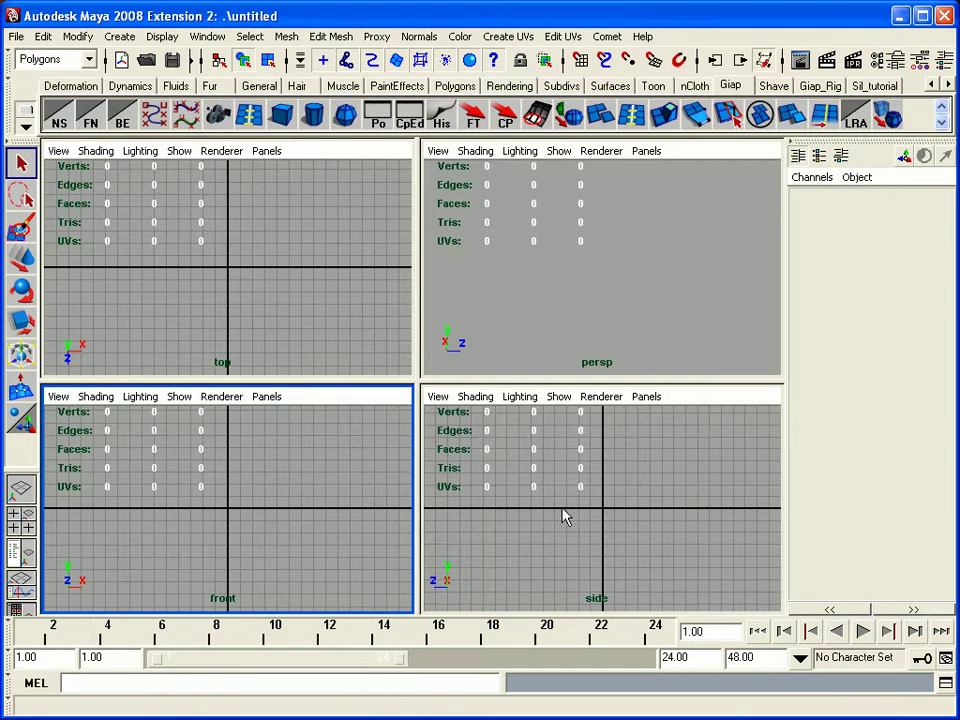
{"action": "key", "text": "space"}
{"action": "key", "text": "space"}
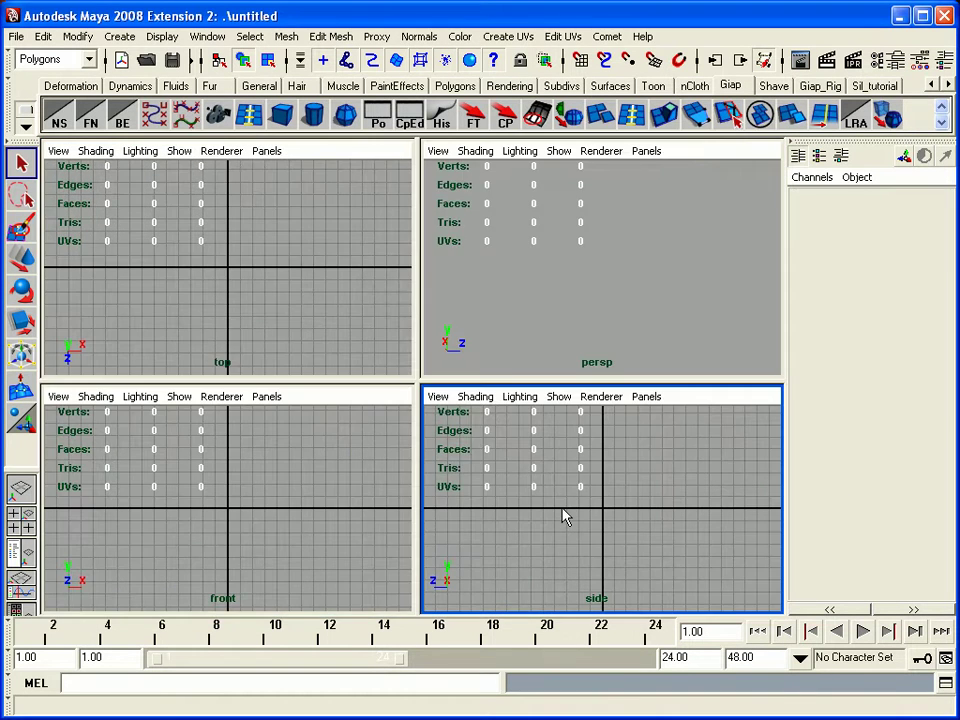
{"action": "key", "text": "space"}
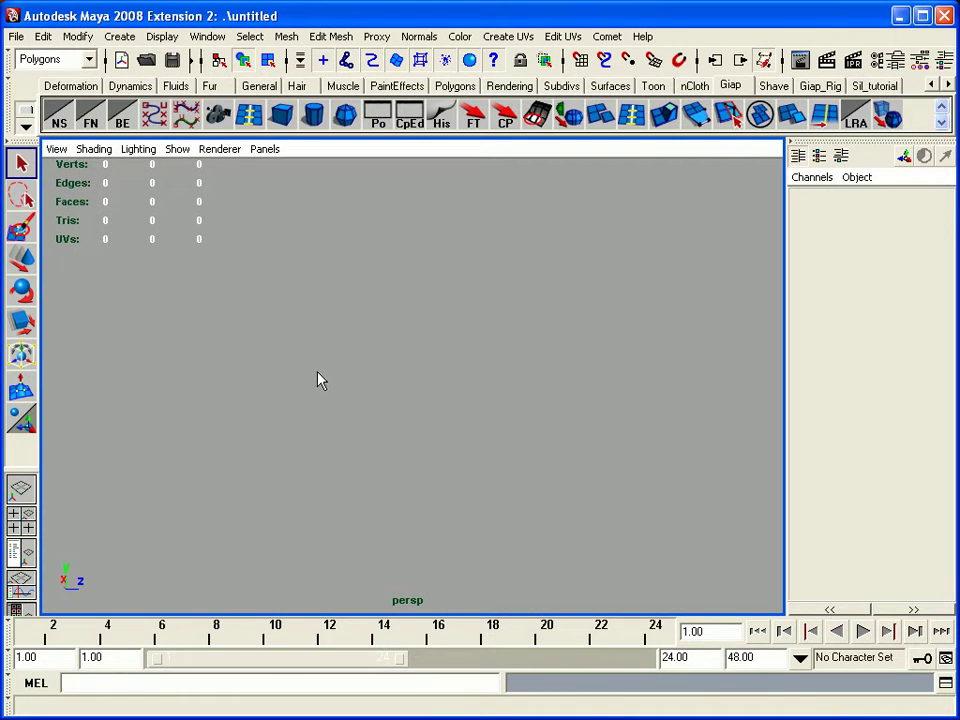
{"action": "key", "text": "space"}
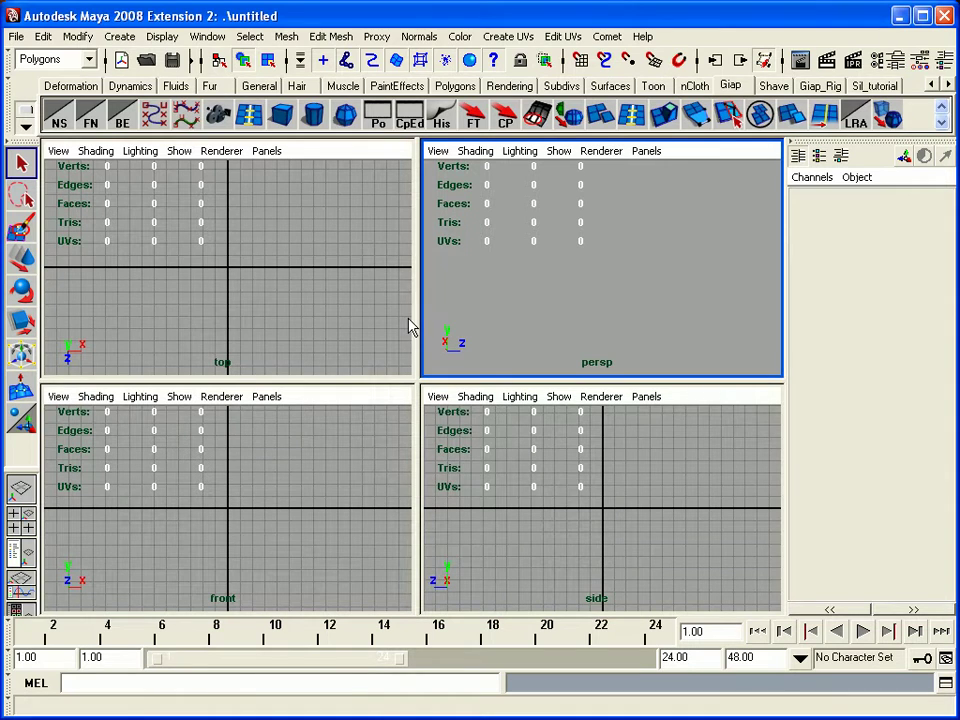